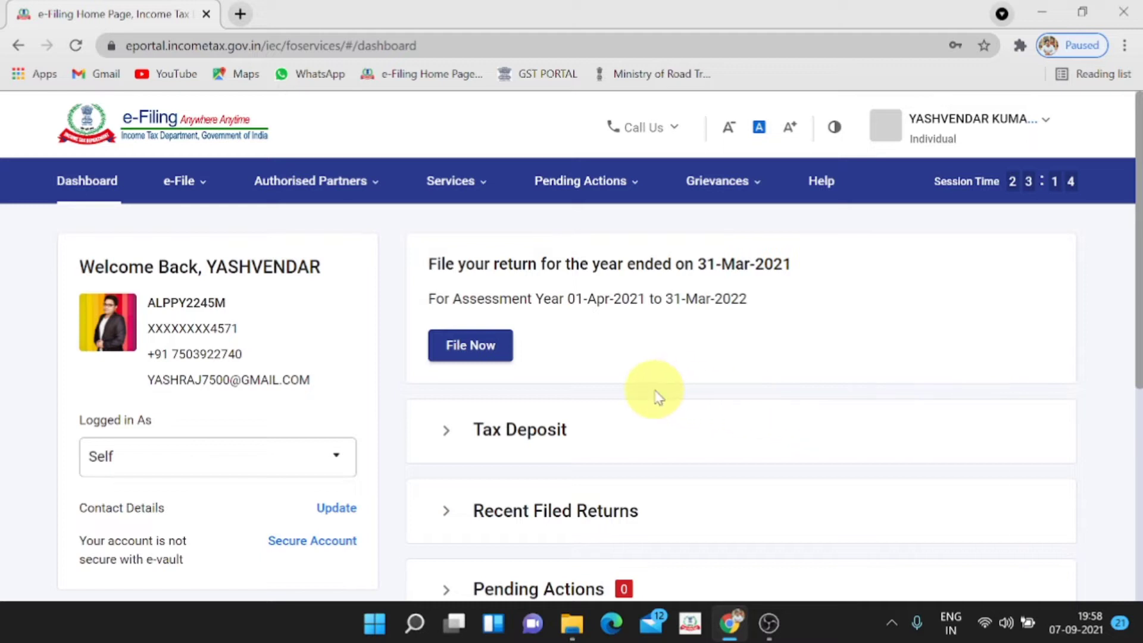
Begin filing a return for assessment year 2021-22 (Current A.Y.)
left_click(481, 357)
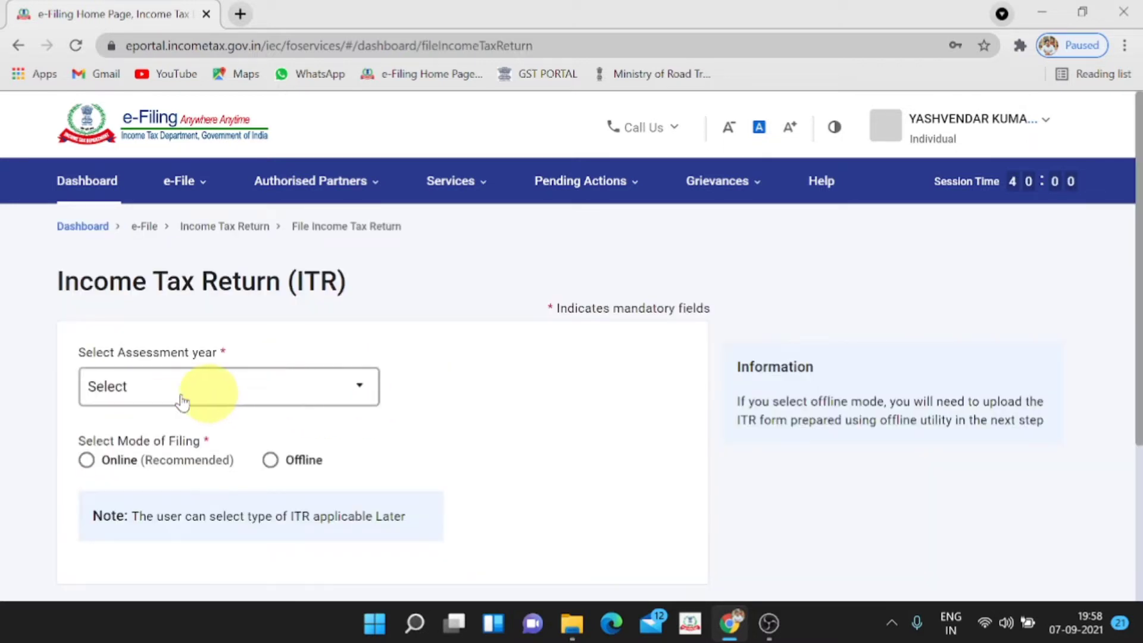
left_click(204, 388)
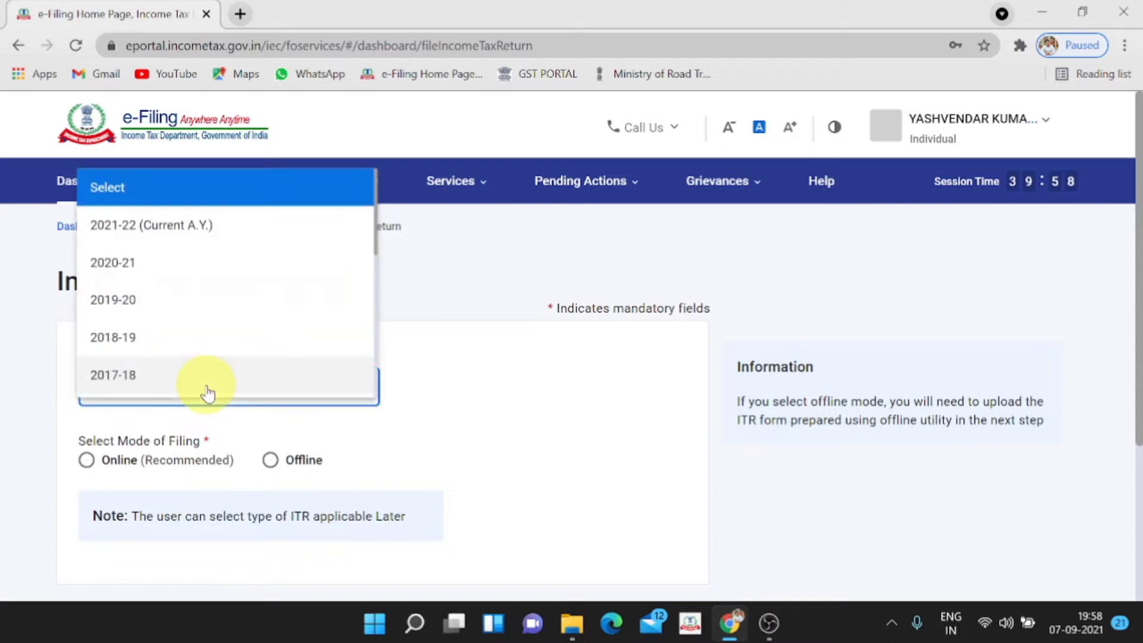
left_click(225, 236)
Choose the Online filing mode and start a new filing instead of resuming the draft
scroll(230, 227, "down", 2)
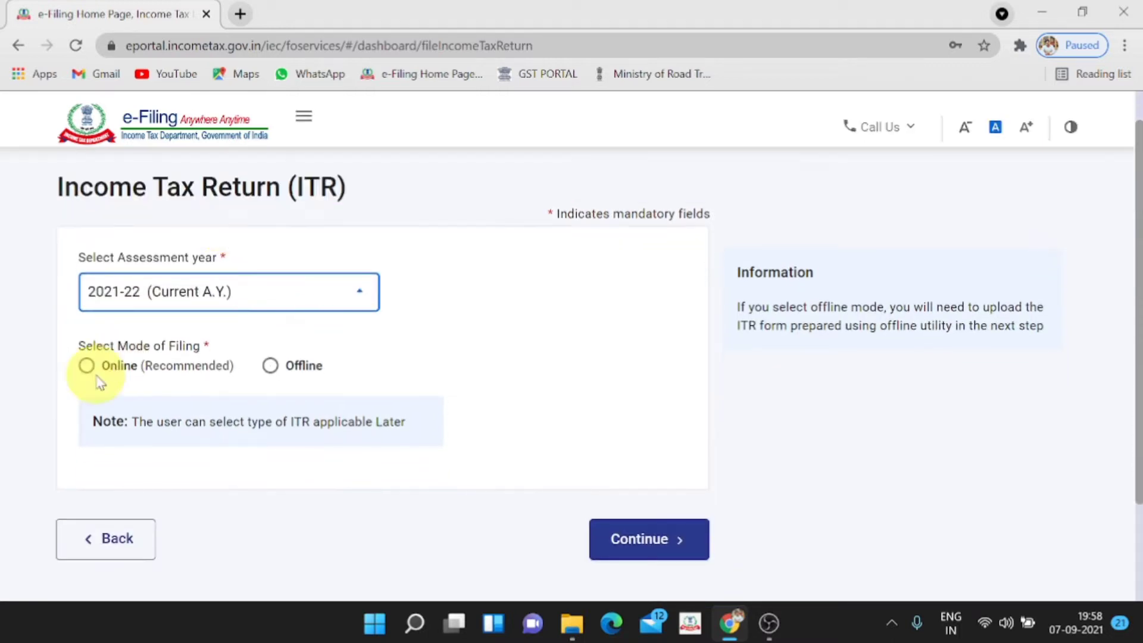
scroll(100, 383, "down", 2)
left_click(88, 276)
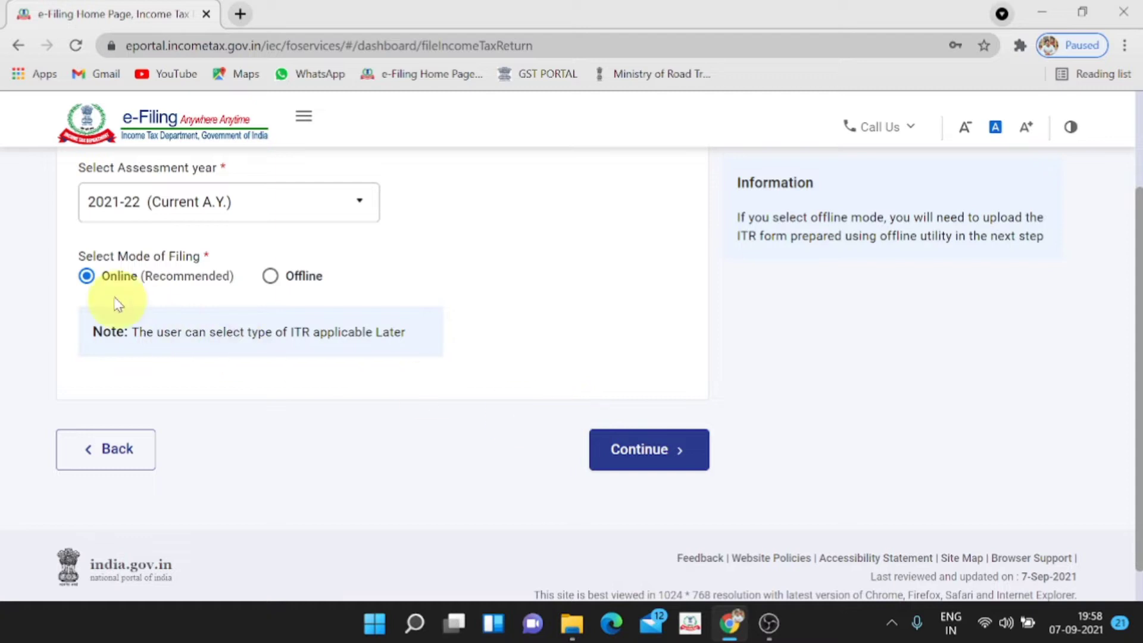
left_click(631, 449)
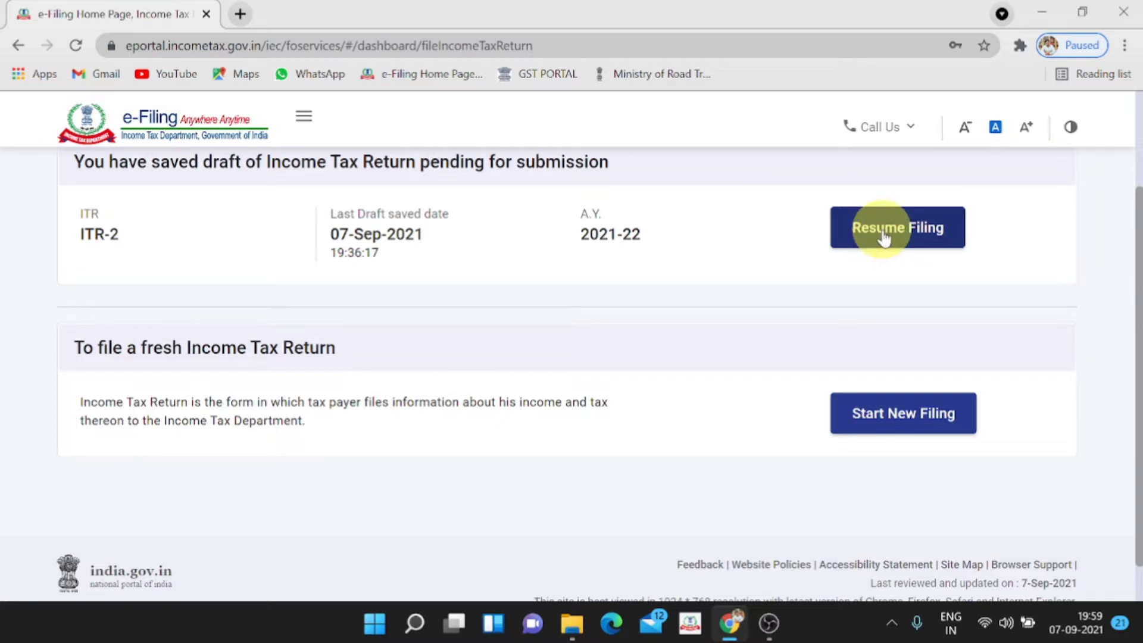
left_click(905, 416)
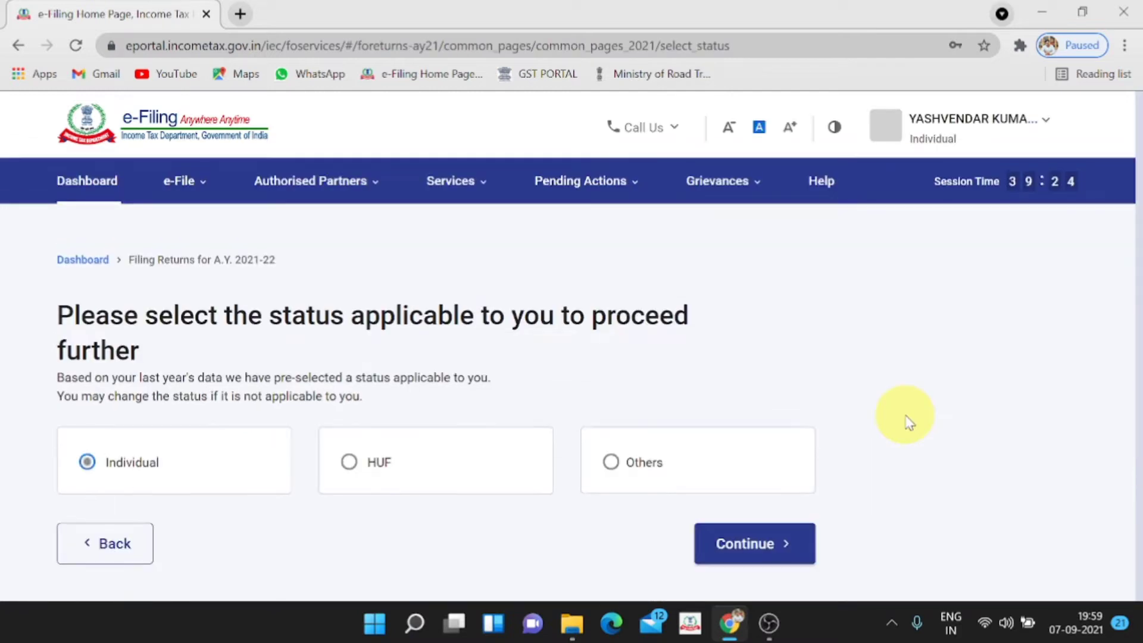
Keep the Individual taxpayer status and proceed with the ITR-2 form
scroll(904, 416, "down", 1)
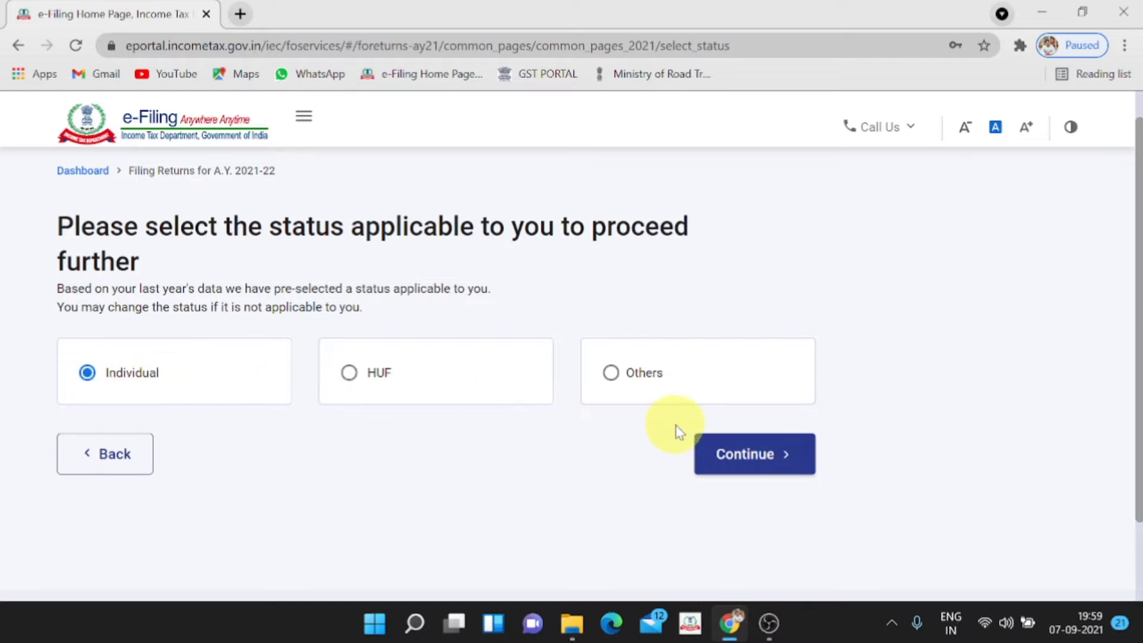
left_click(756, 454)
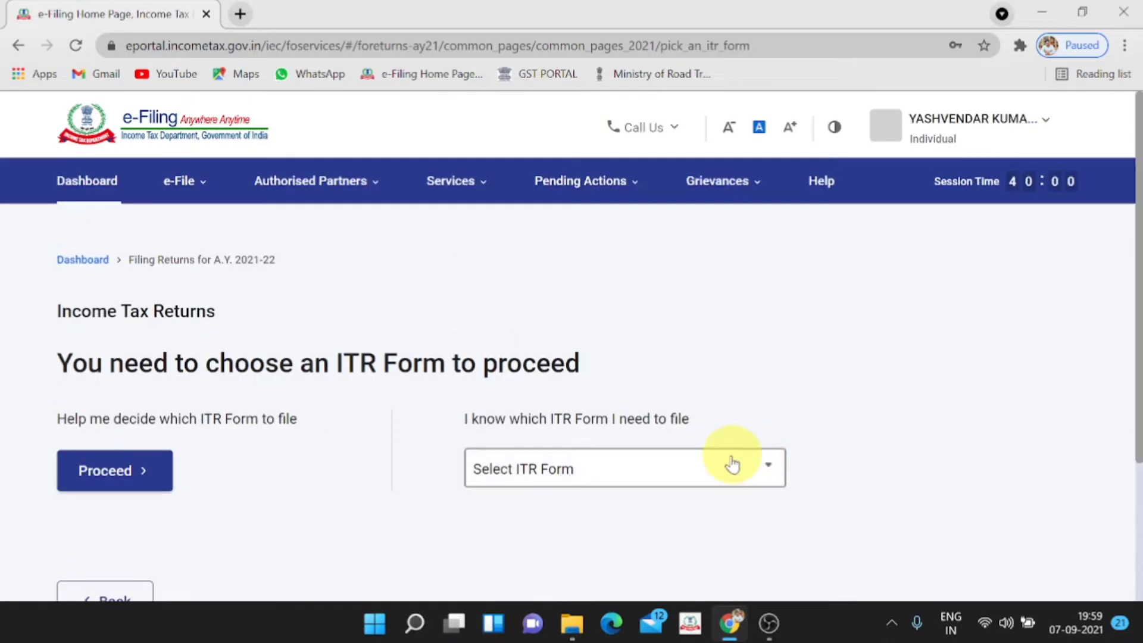
left_click(581, 466)
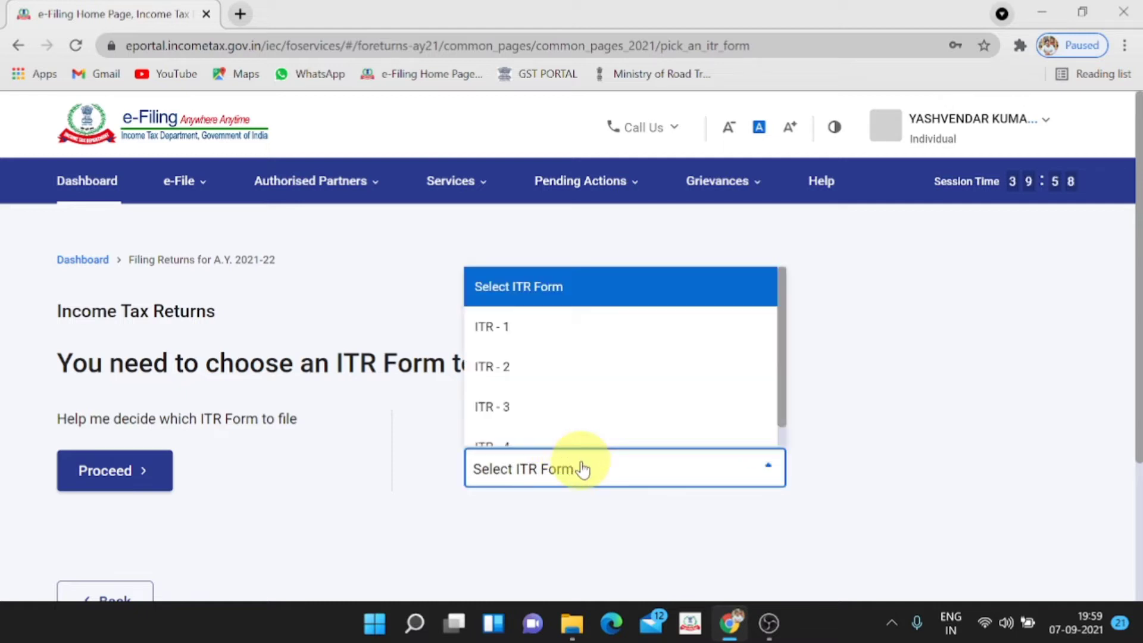
left_click(569, 372)
scroll(567, 369, "down", 3)
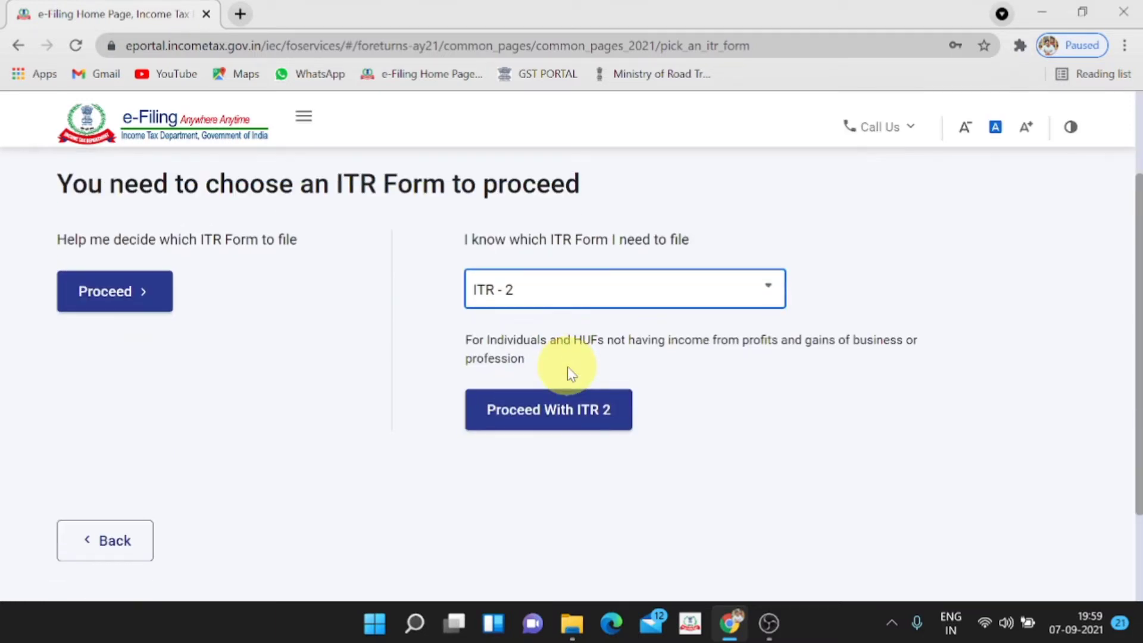
left_click(574, 414)
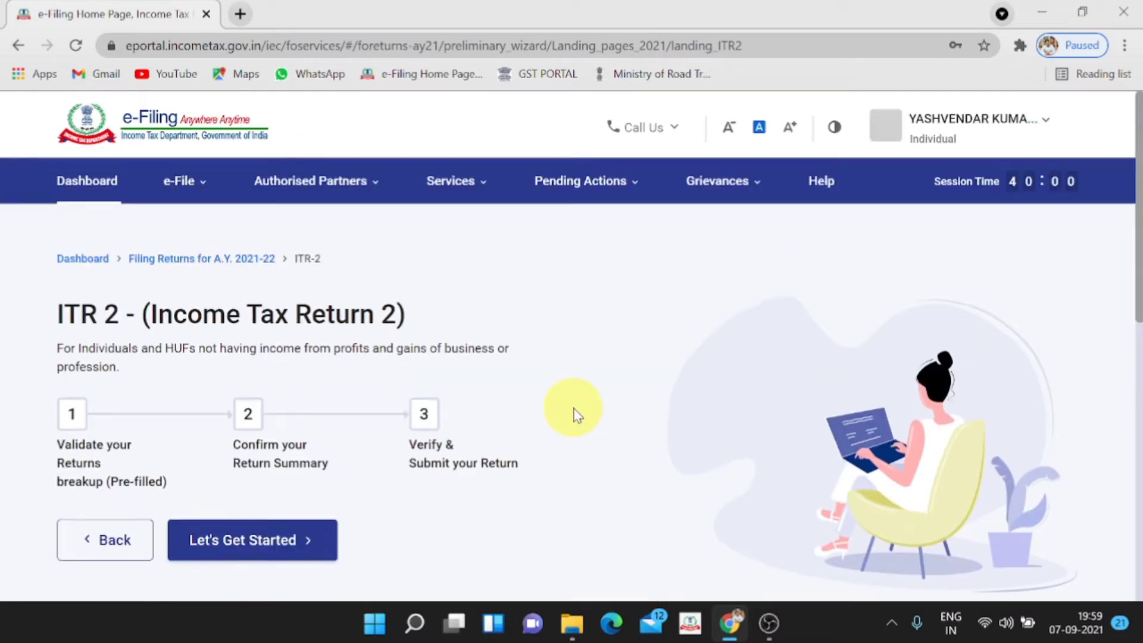
Start the ITR-2 wizard, give Others as the filing reason and continue to schedule selection
left_click(272, 466)
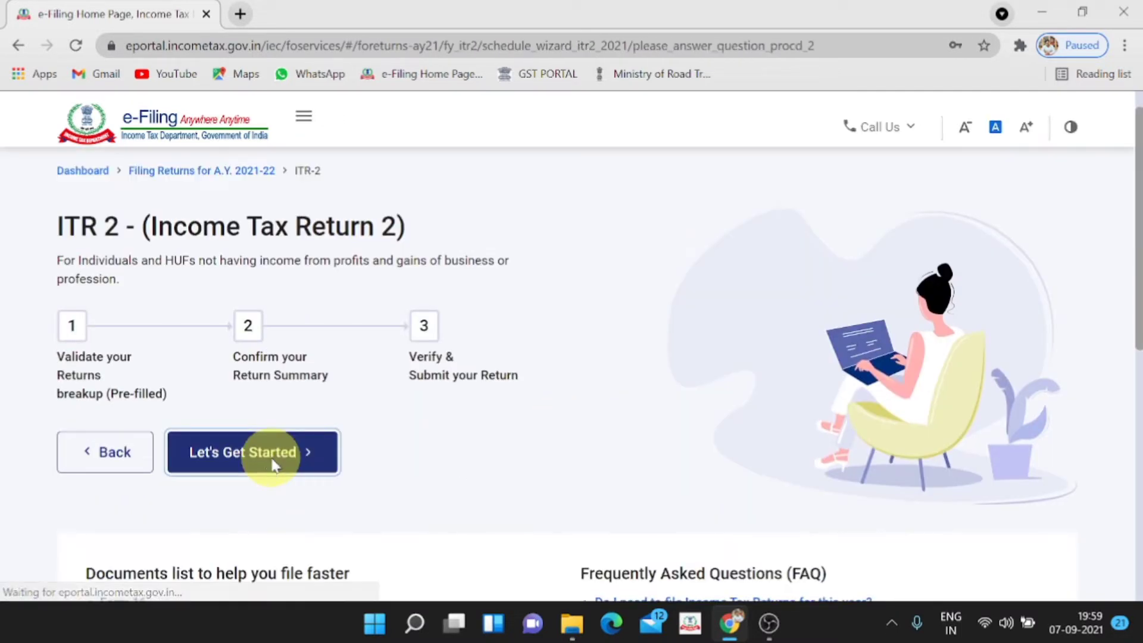
scroll(273, 465, "down", 3)
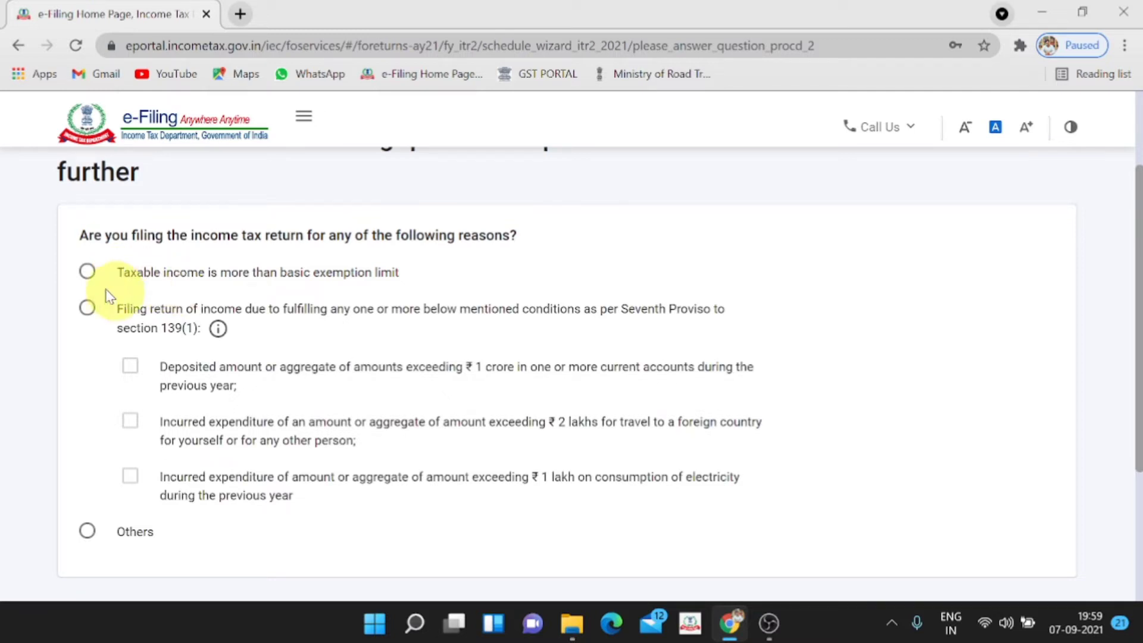
left_click(87, 272)
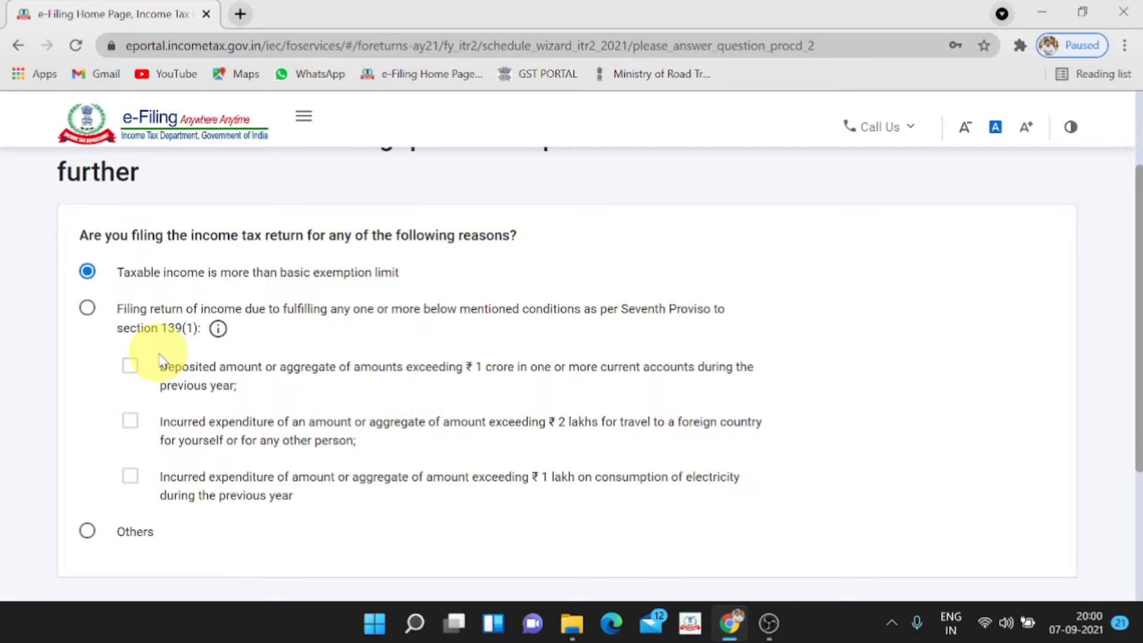
left_click(88, 532)
scroll(89, 531, "down", 3)
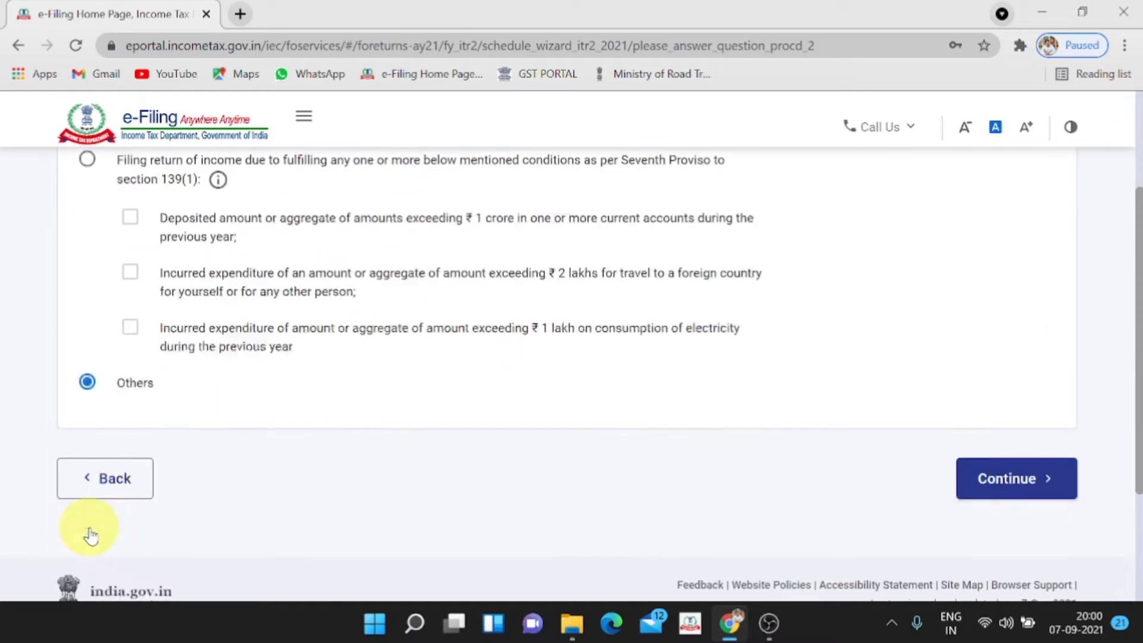
left_click(1008, 426)
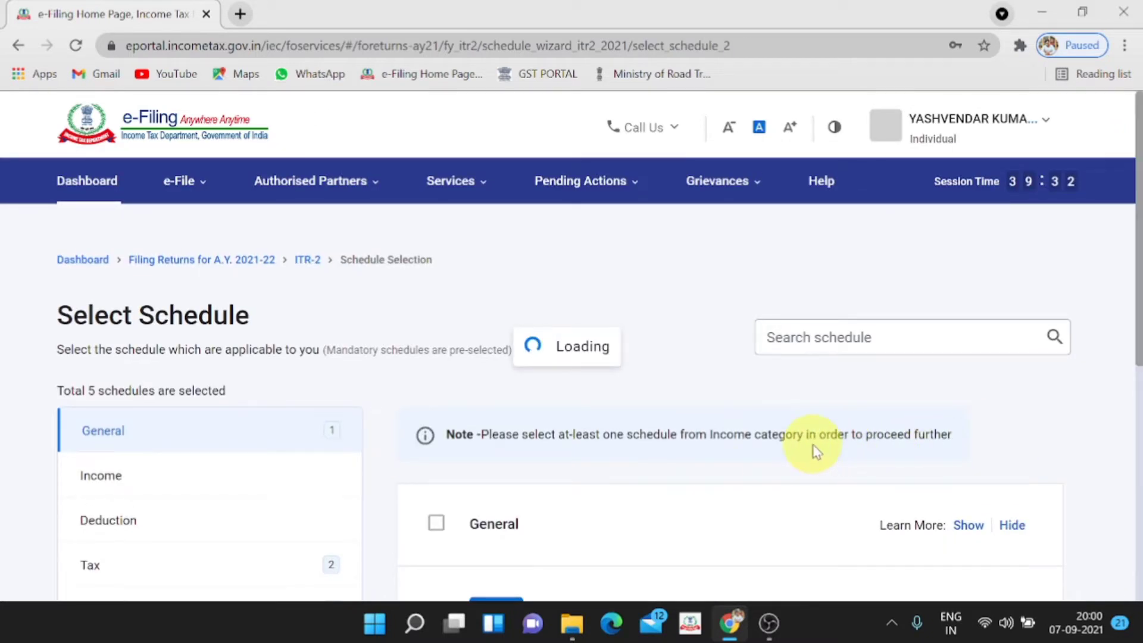
Expand Learn more for Sch 5A to show its Portuguese Civil Code Yes/No question
scroll(816, 452, "down", 1)
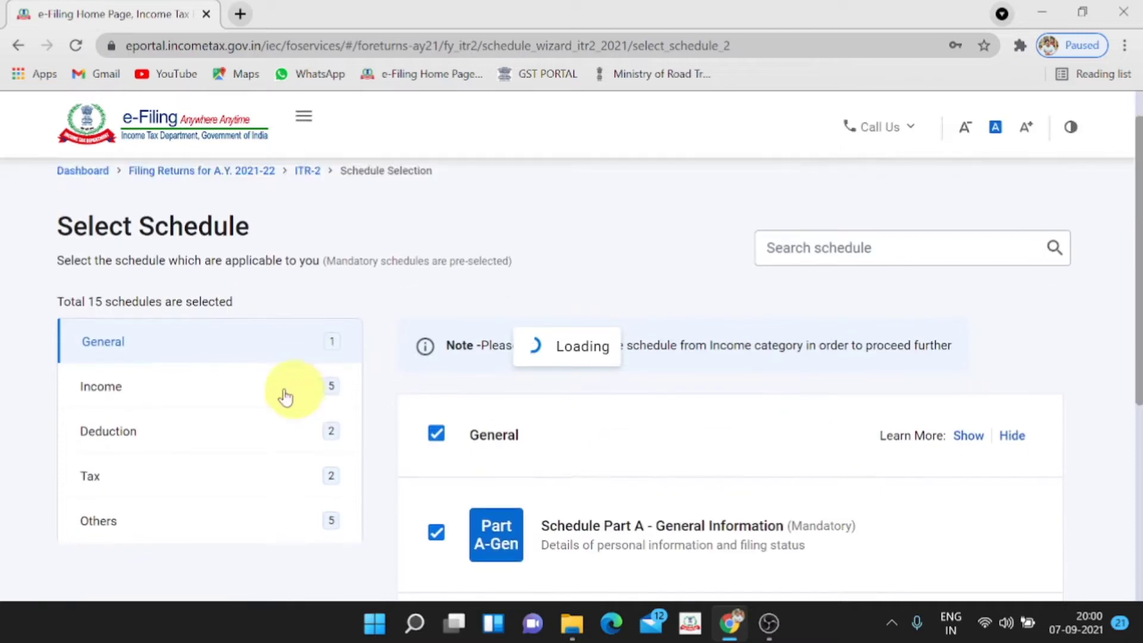
scroll(234, 467, "down", 3)
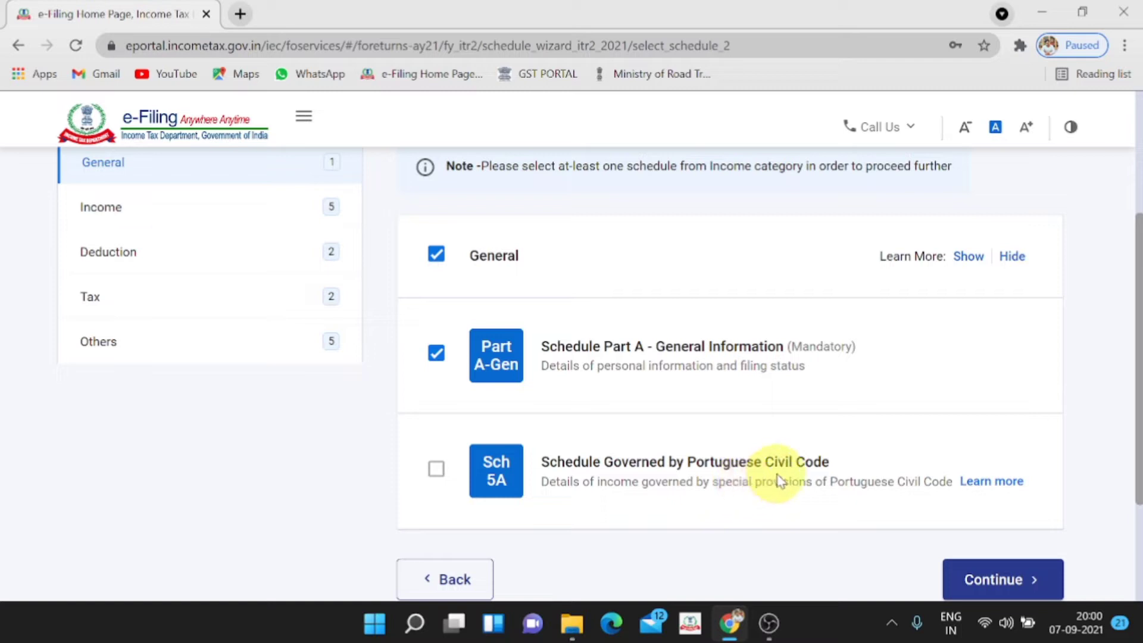
left_click(991, 480)
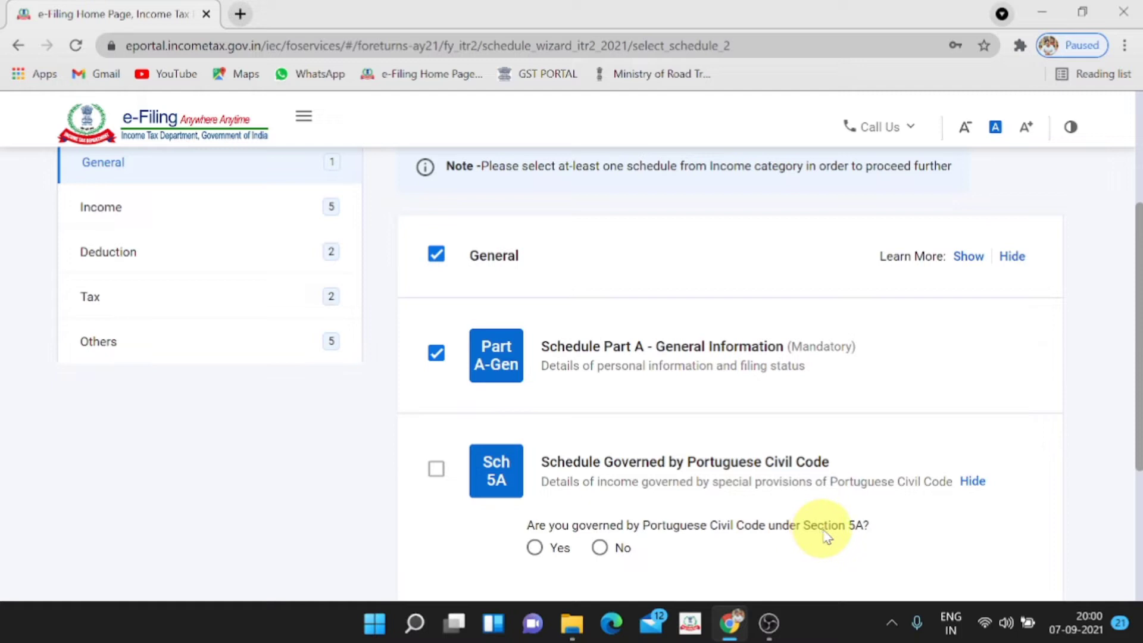
scroll(824, 539, "down", 3)
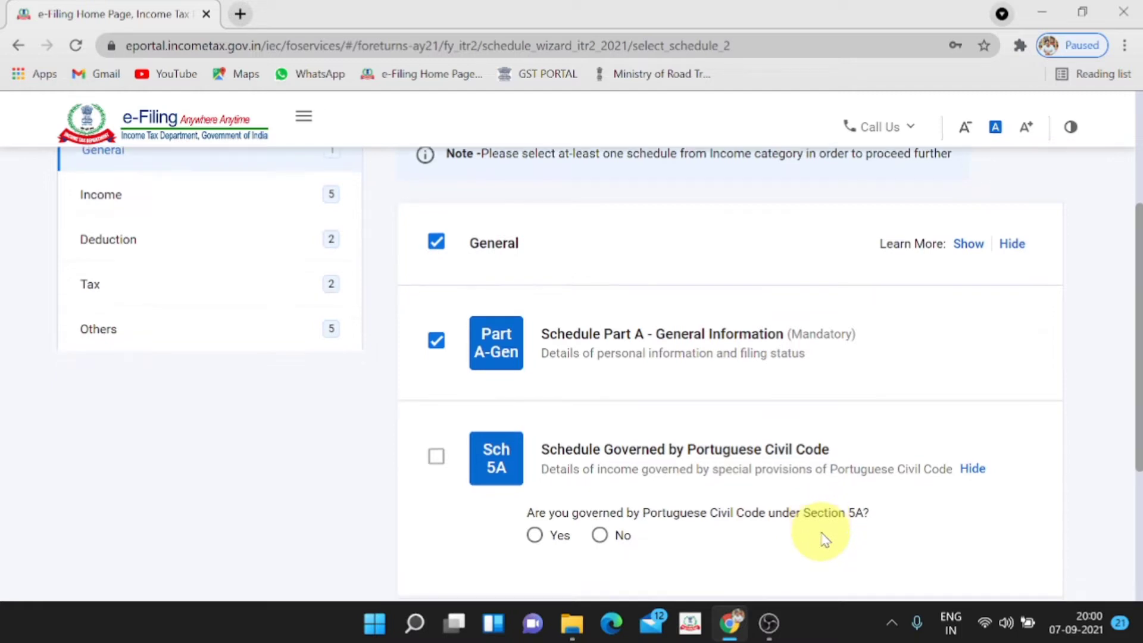
scroll(824, 539, "up", 5)
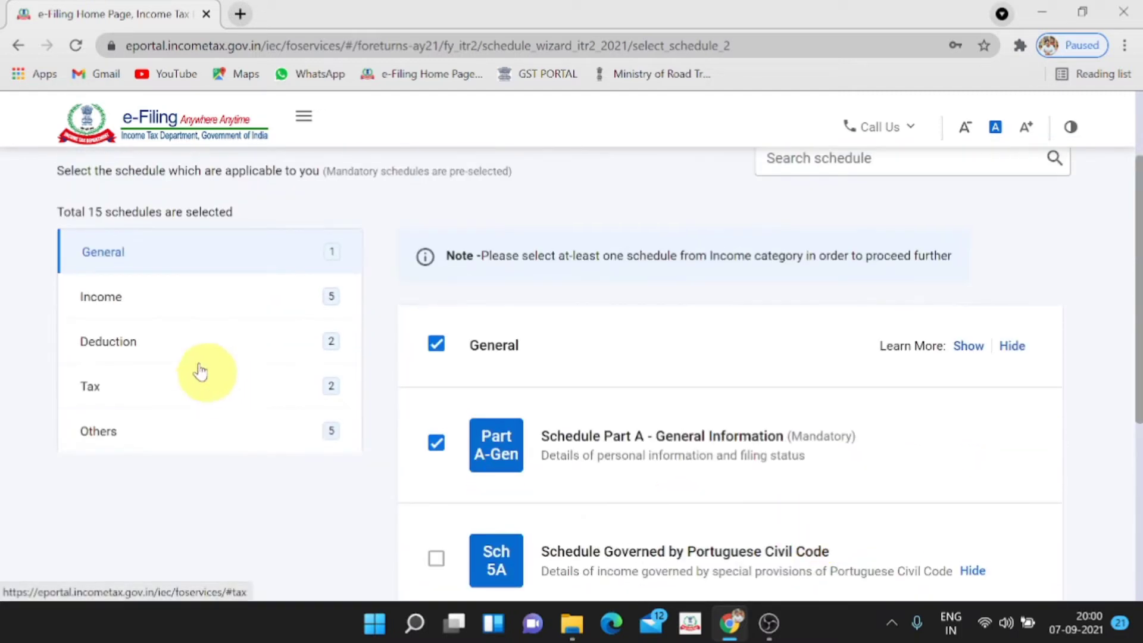
Show the Income category schedules and tick the House Property schedule
left_click(141, 309)
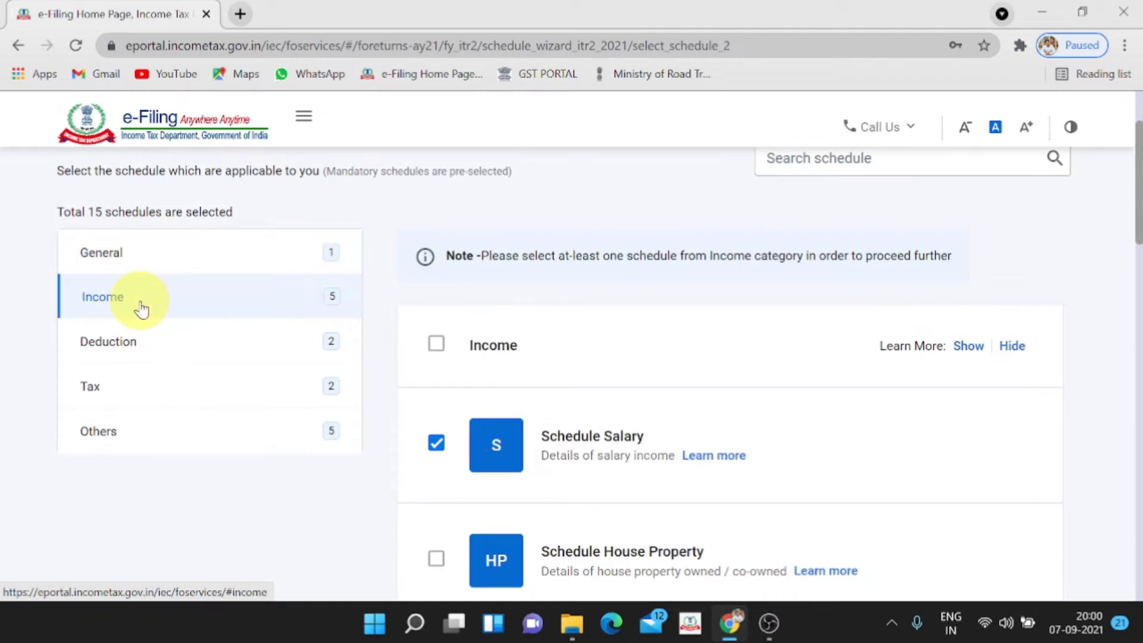
scroll(734, 477, "down", 2)
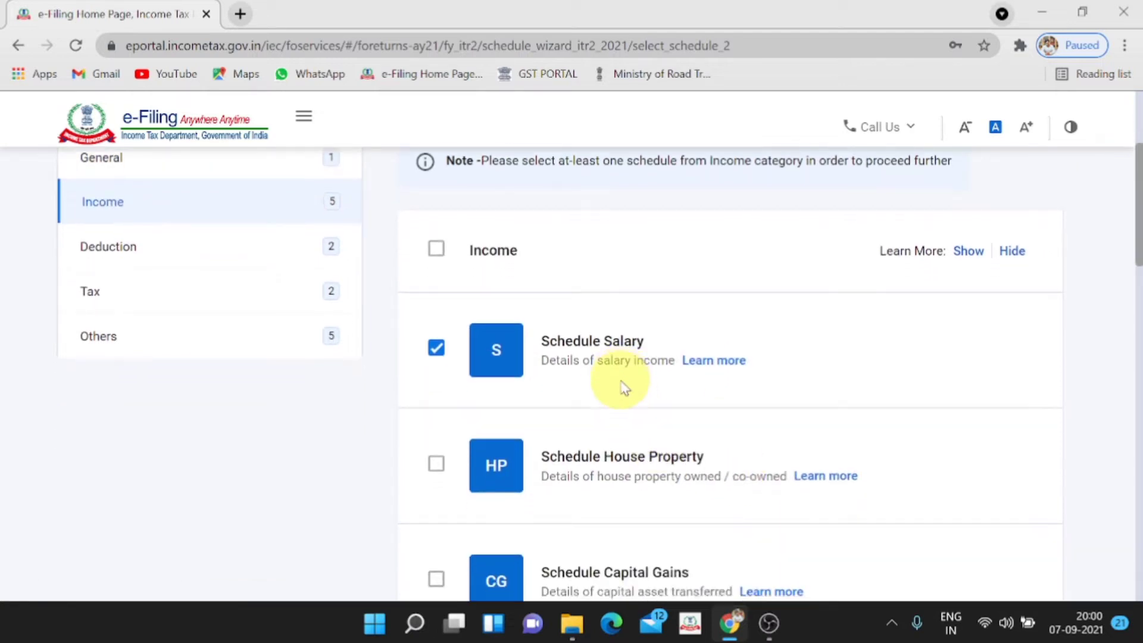
scroll(623, 387, "down", 1)
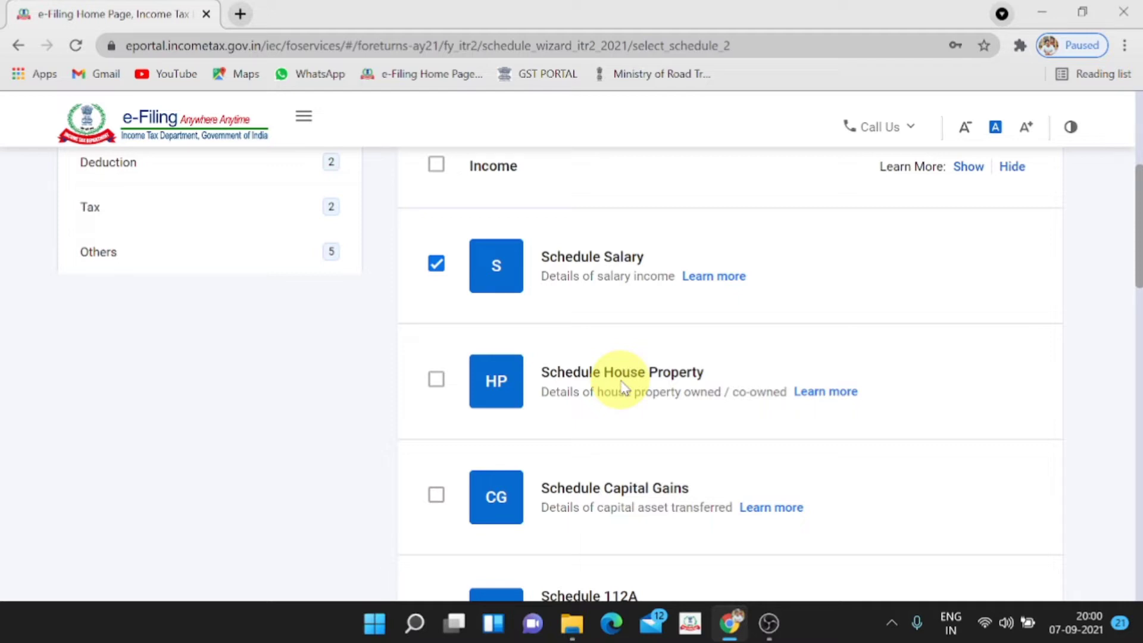
left_click(436, 381)
Tick Capital Gains and untick Schedules 112A and 115AD
scroll(436, 384, "down", 3)
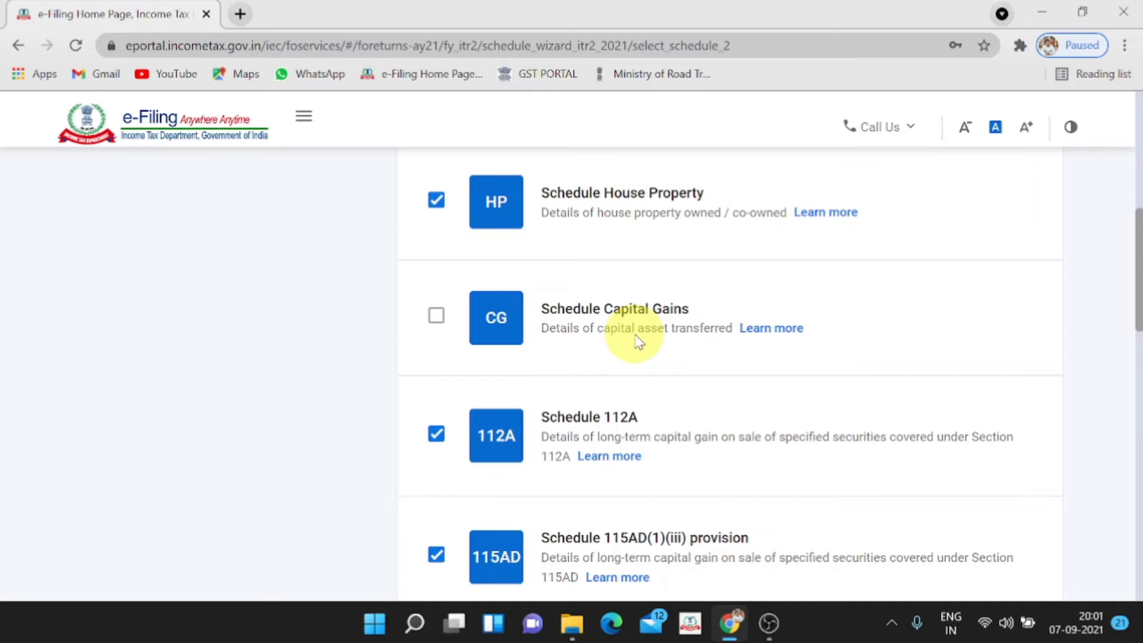
scroll(637, 342, "down", 1)
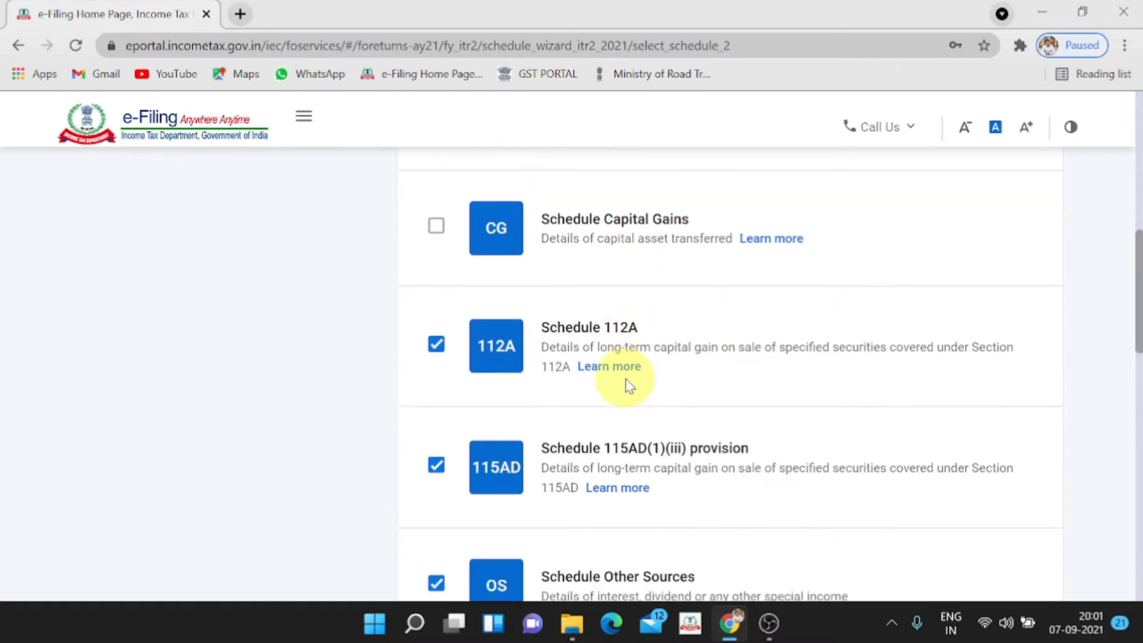
left_click(438, 348)
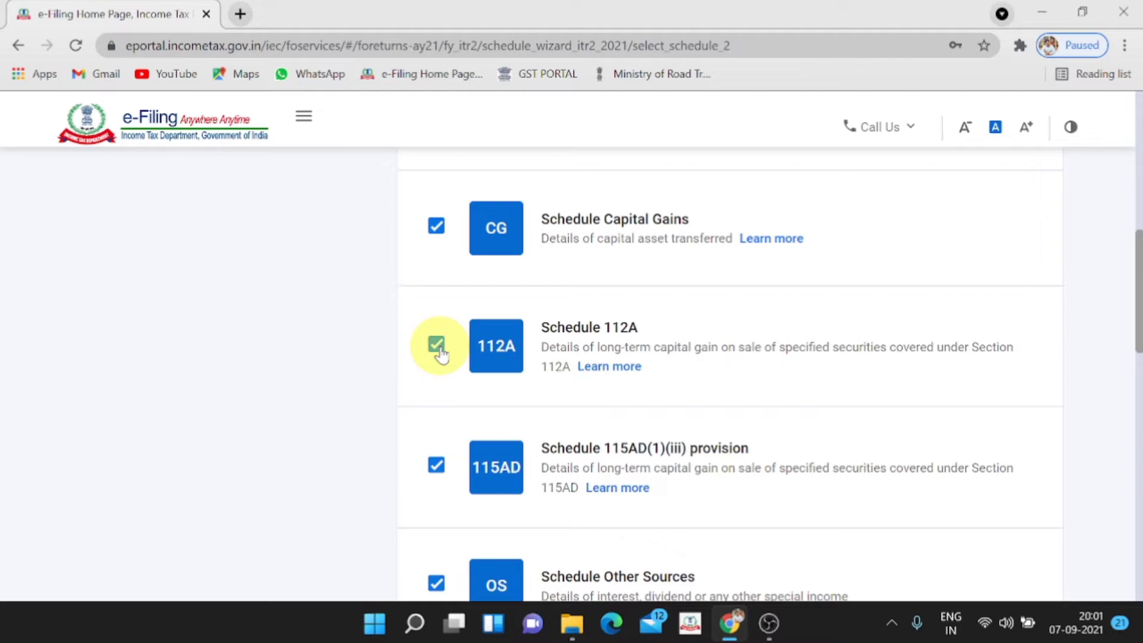
left_click(438, 348)
scroll(456, 404, "down", 1)
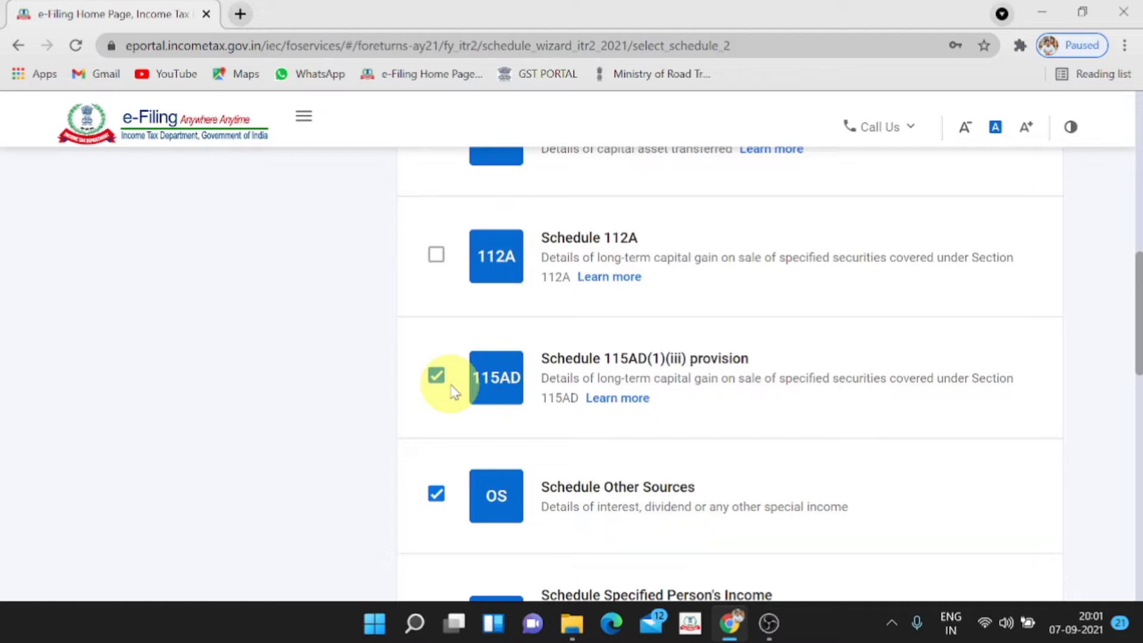
left_click(436, 376)
scroll(455, 409, "down", 1)
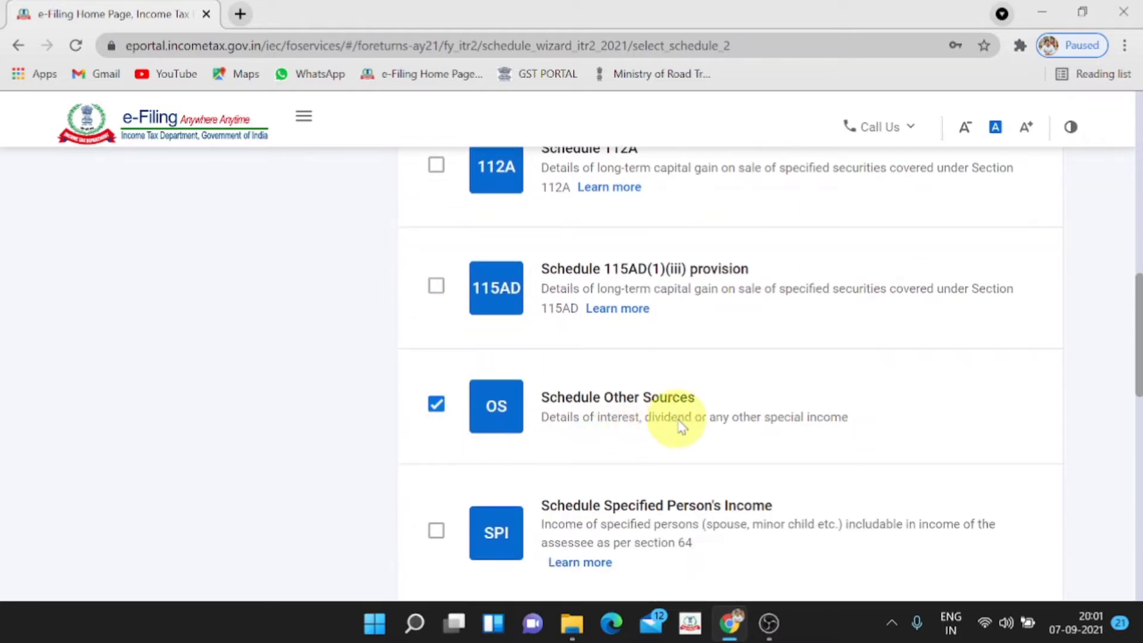
scroll(678, 422, "down", 3)
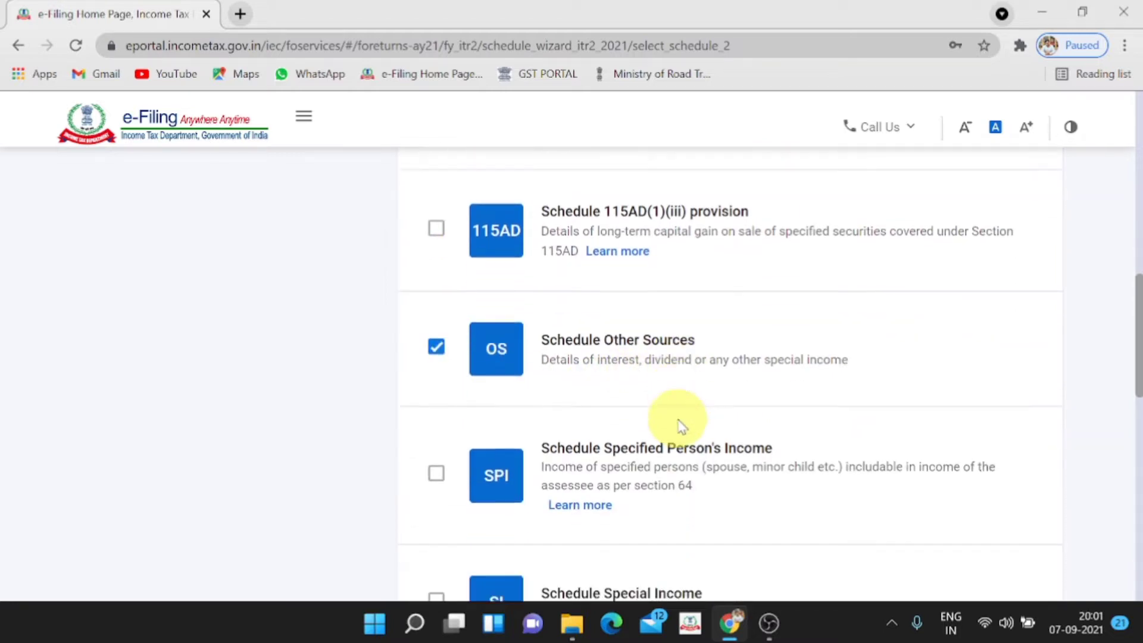
Re-tick Schedule Other Sources and reveal the SPI clubbed income question
left_click(439, 230)
left_click(439, 229)
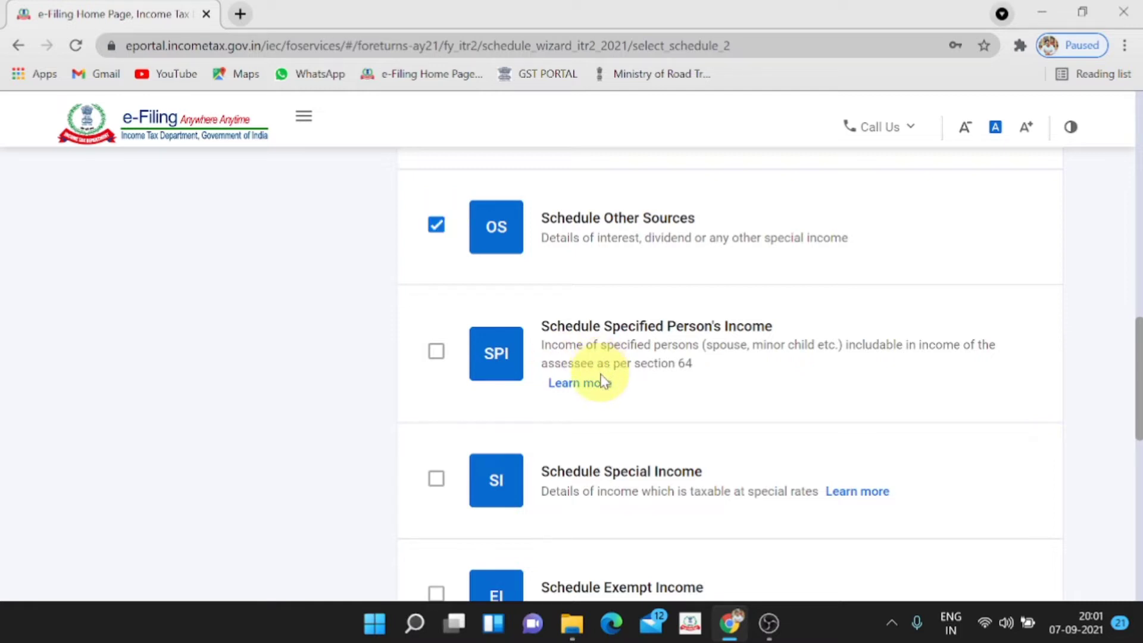
left_click(589, 392)
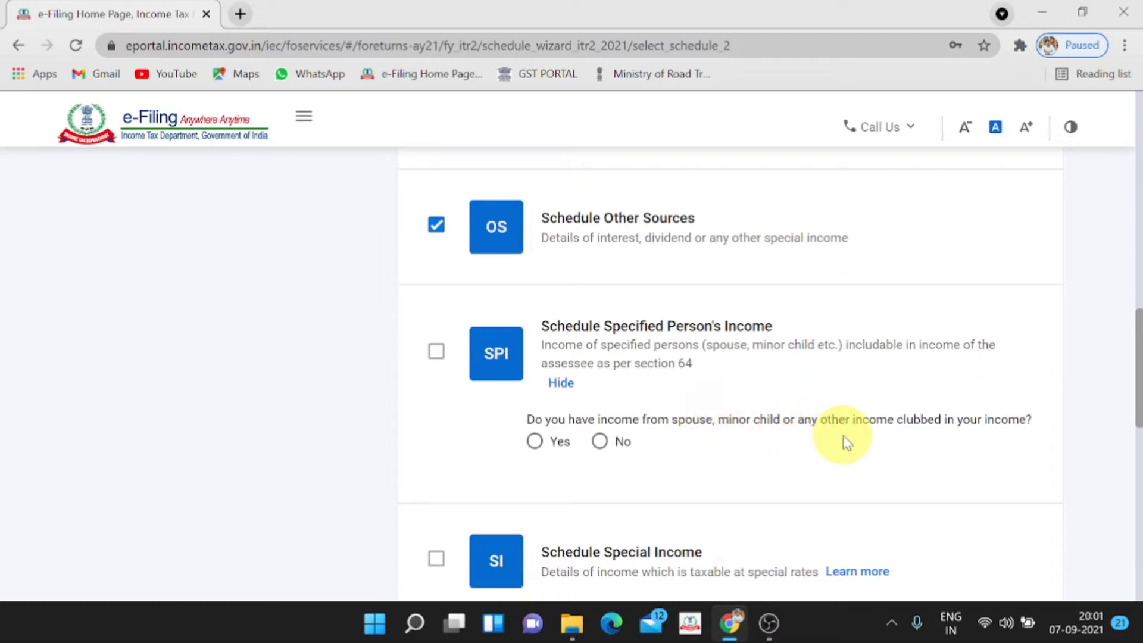
scroll(843, 441, "down", 1)
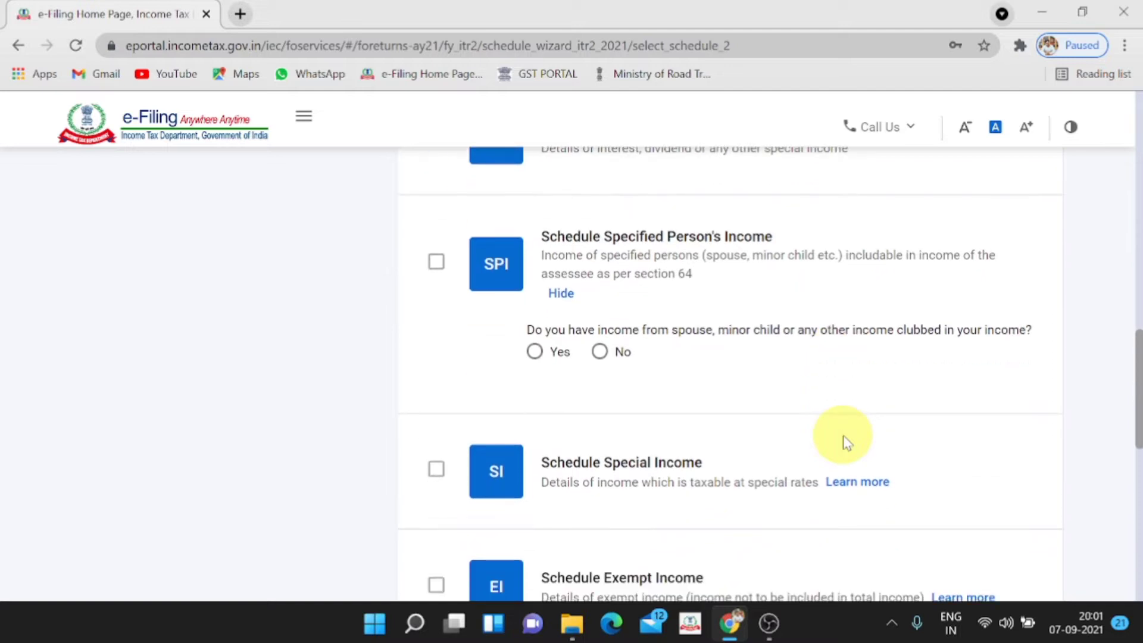
scroll(846, 441, "down", 1)
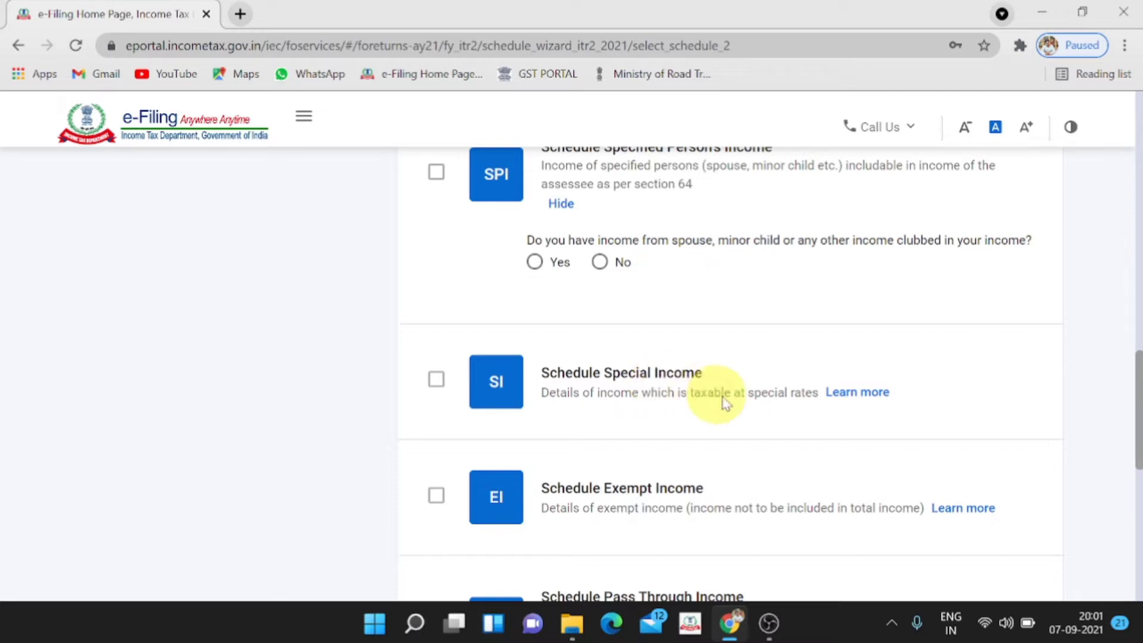
Reveal the SI special-rate income question and review the Income schedules down to Exempt Income
left_click(855, 394)
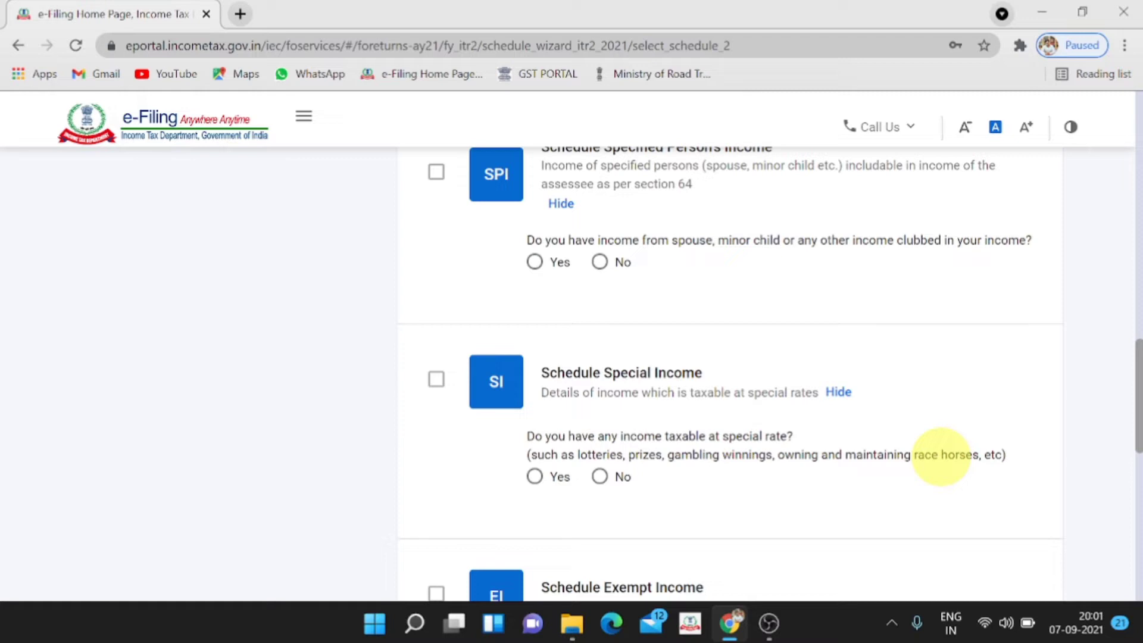
scroll(942, 459, "down", 2)
scroll(893, 452, "down", 3)
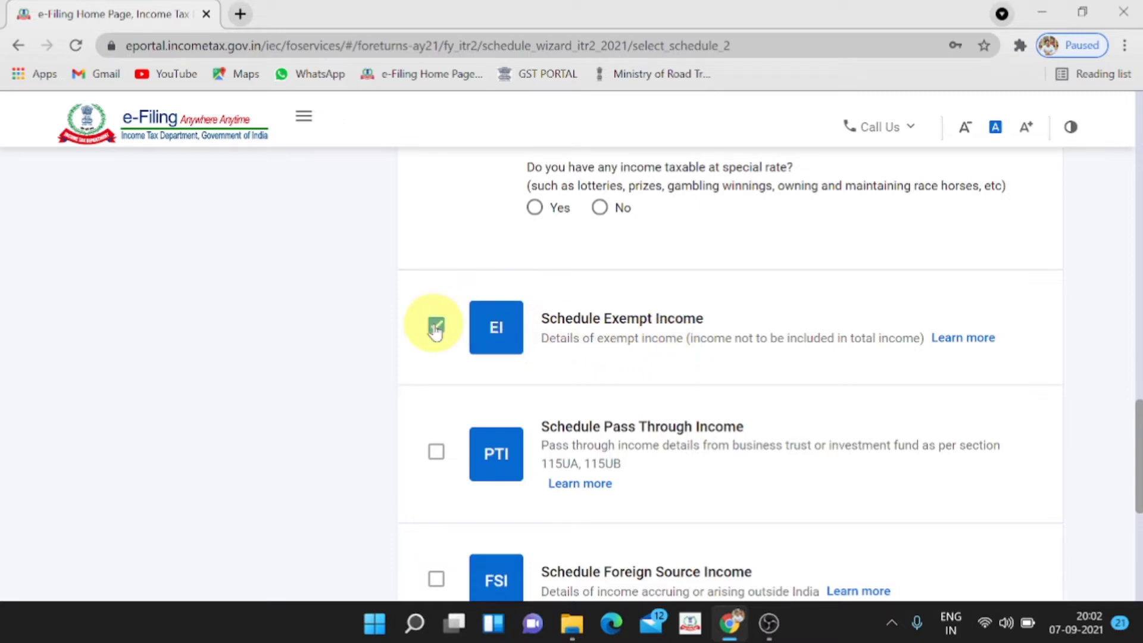
scroll(435, 332, "down", 1)
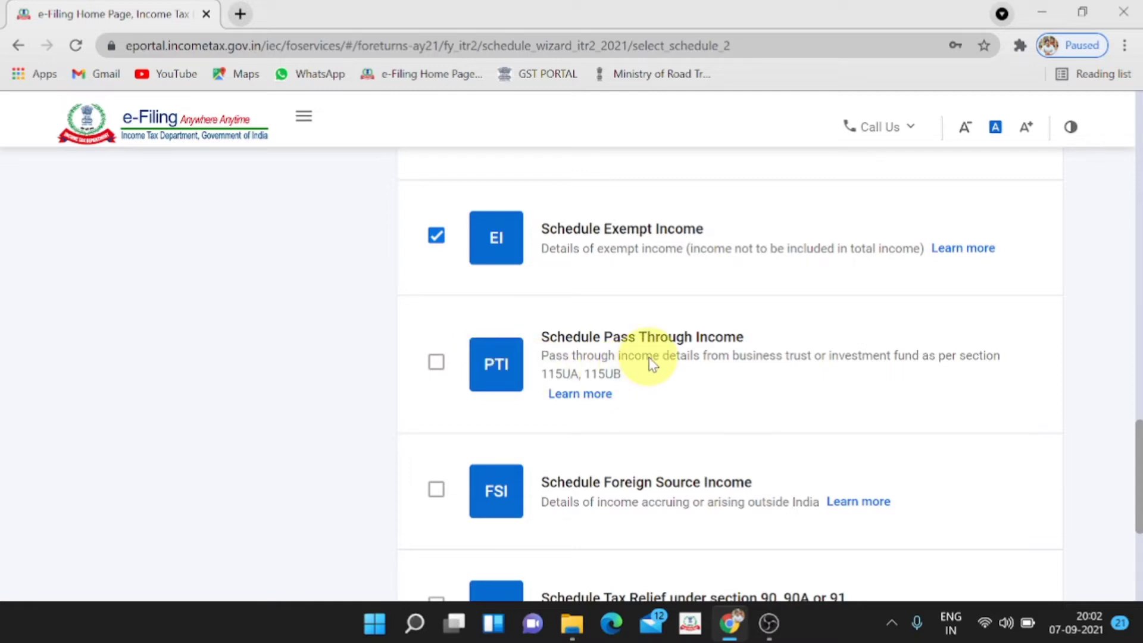
scroll(652, 362, "down", 1)
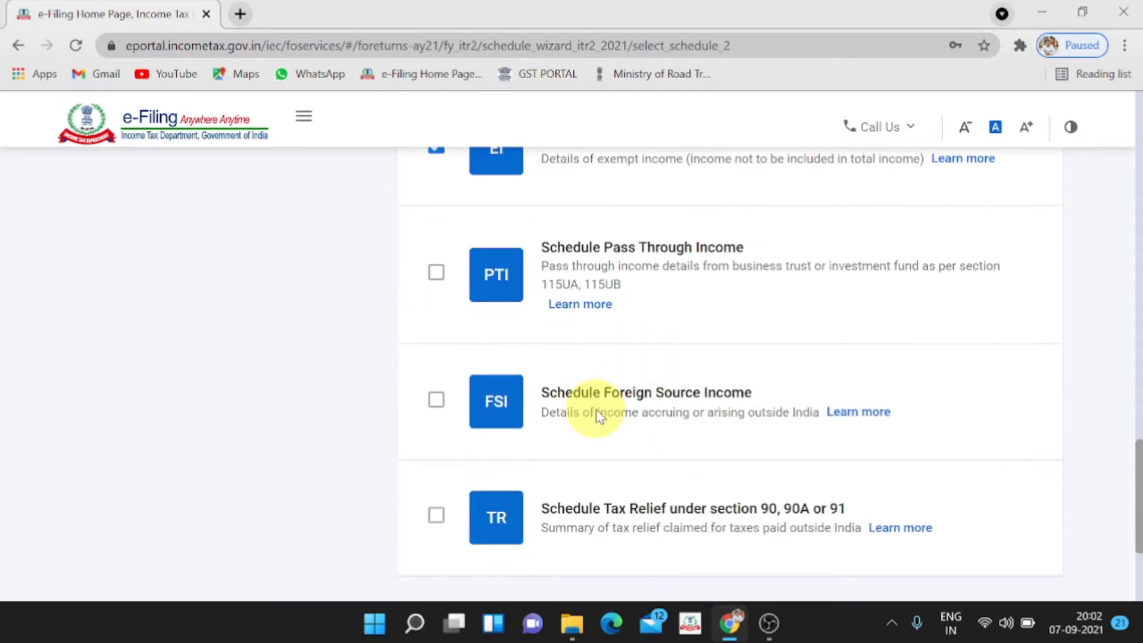
scroll(595, 409, "down", 2)
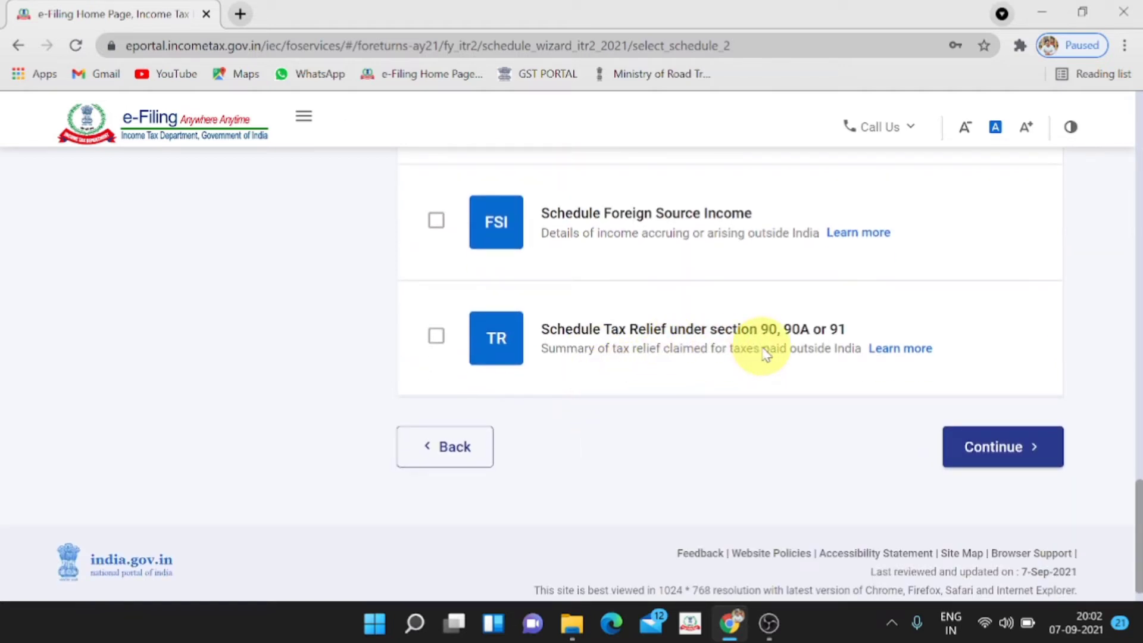
scroll(766, 354, "up", 15)
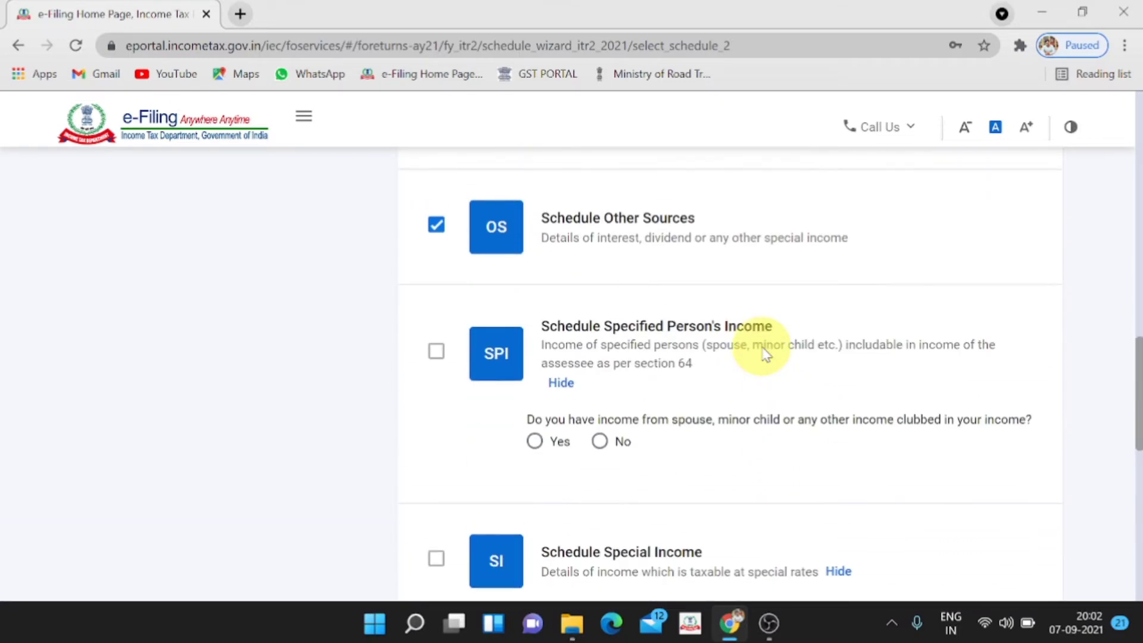
scroll(766, 354, "up", 8)
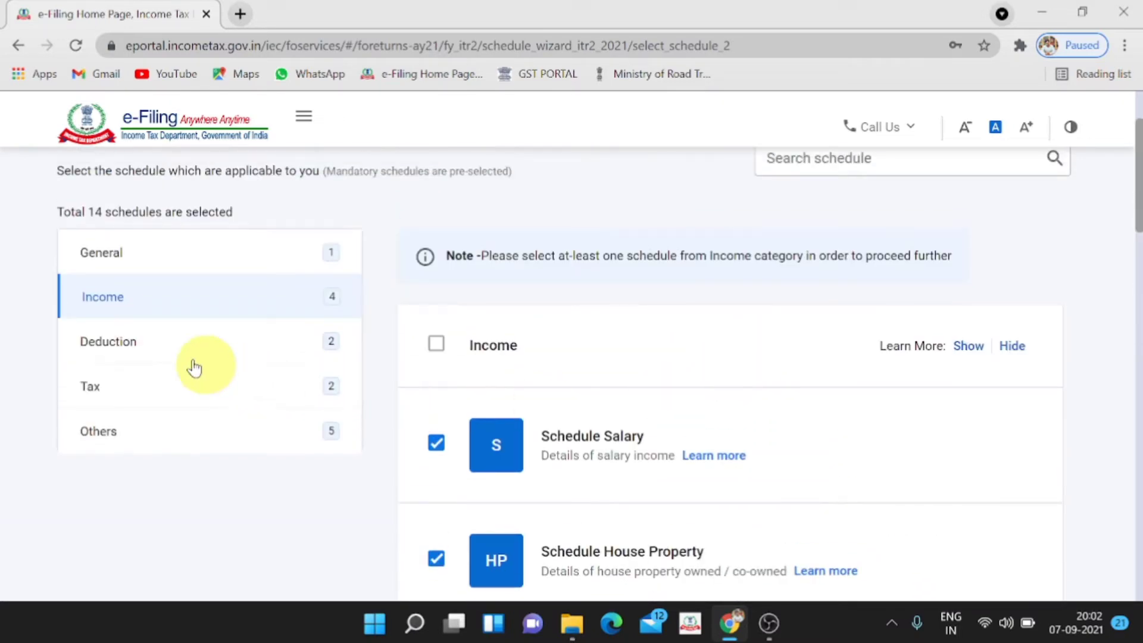
Untick Schedule 80D so only Chapter VI-A remains among the deductions
left_click(178, 360)
scroll(178, 360, "down", 3)
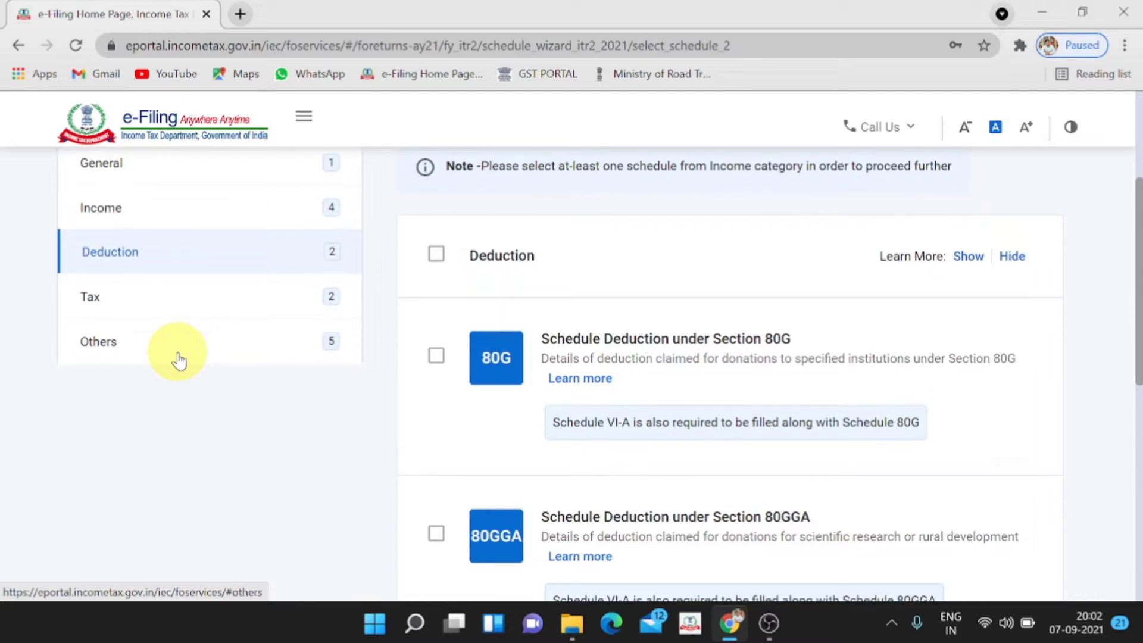
scroll(179, 360, "down", 6)
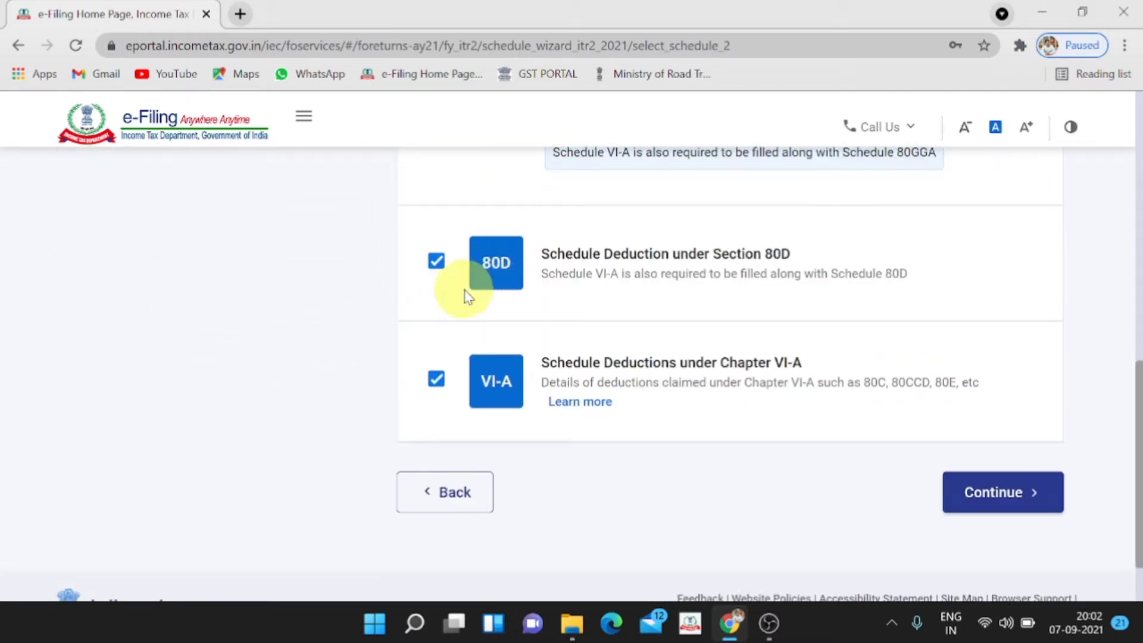
left_click(436, 262)
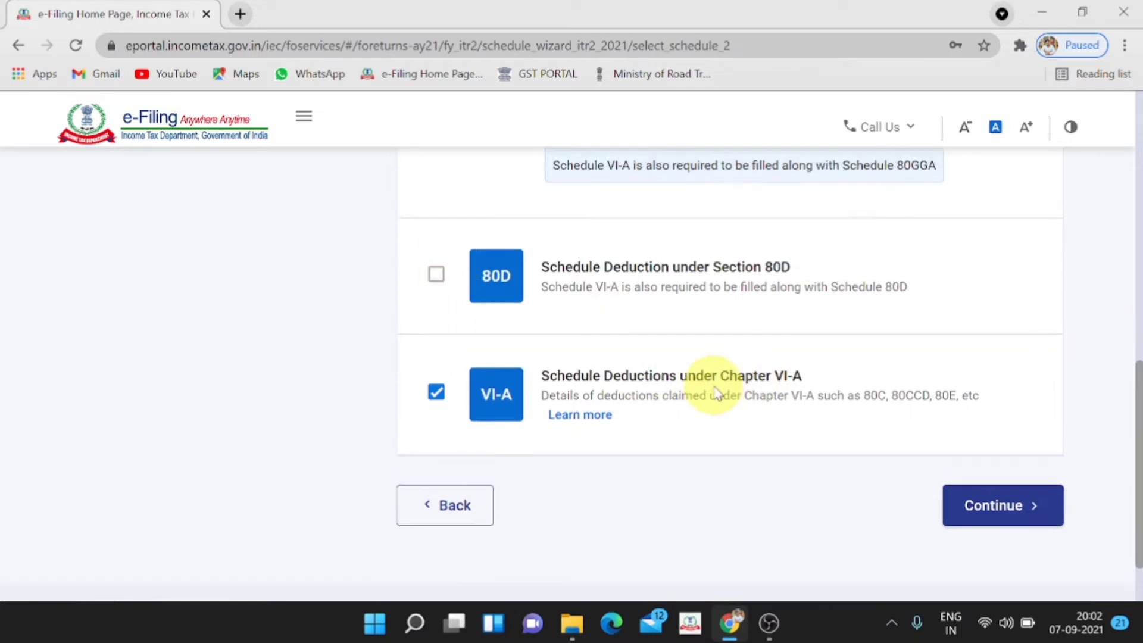
scroll(714, 384, "up", 10)
left_click(180, 488)
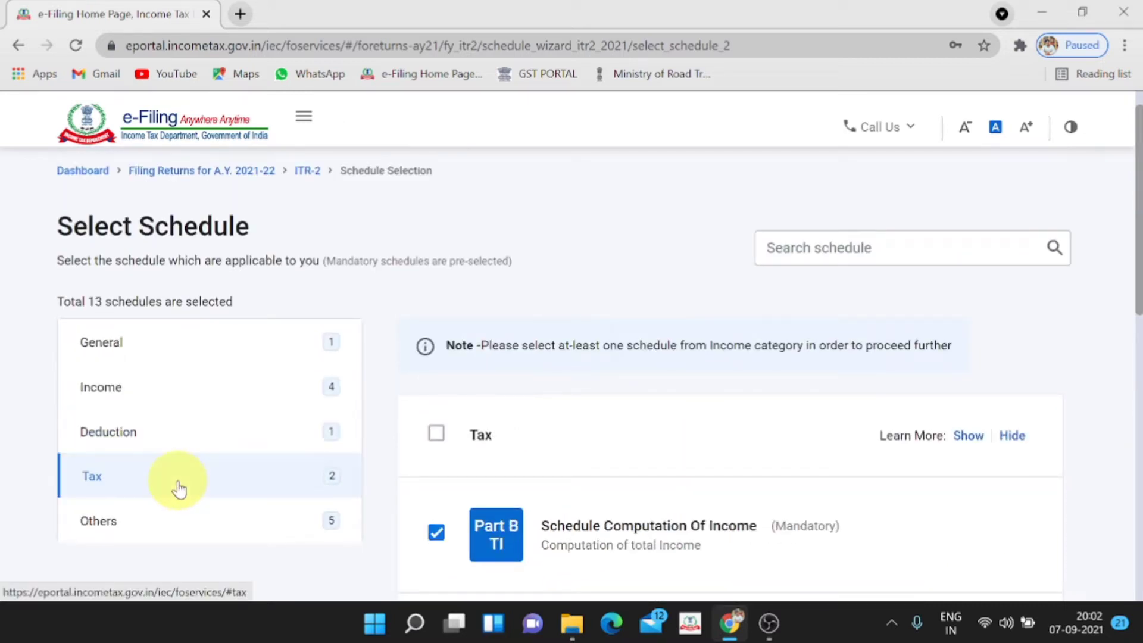
Tick Details Of Tax Payments (IT), which also selects the TDS and TCS schedules
scroll(177, 481, "down", 4)
scroll(177, 481, "down", 1)
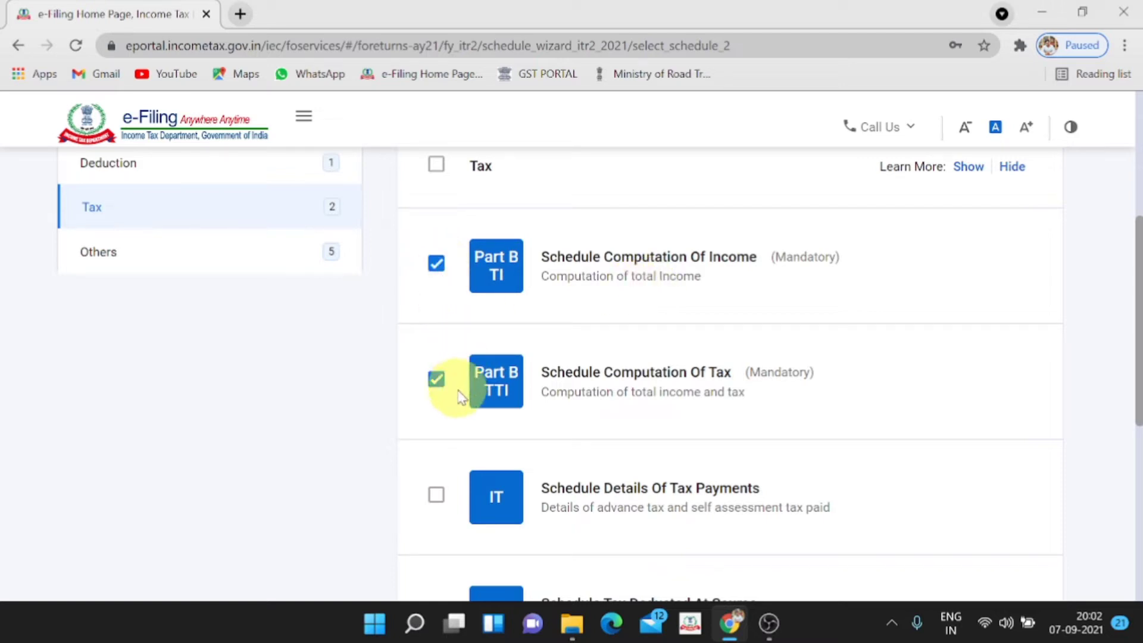
scroll(459, 405, "down", 2)
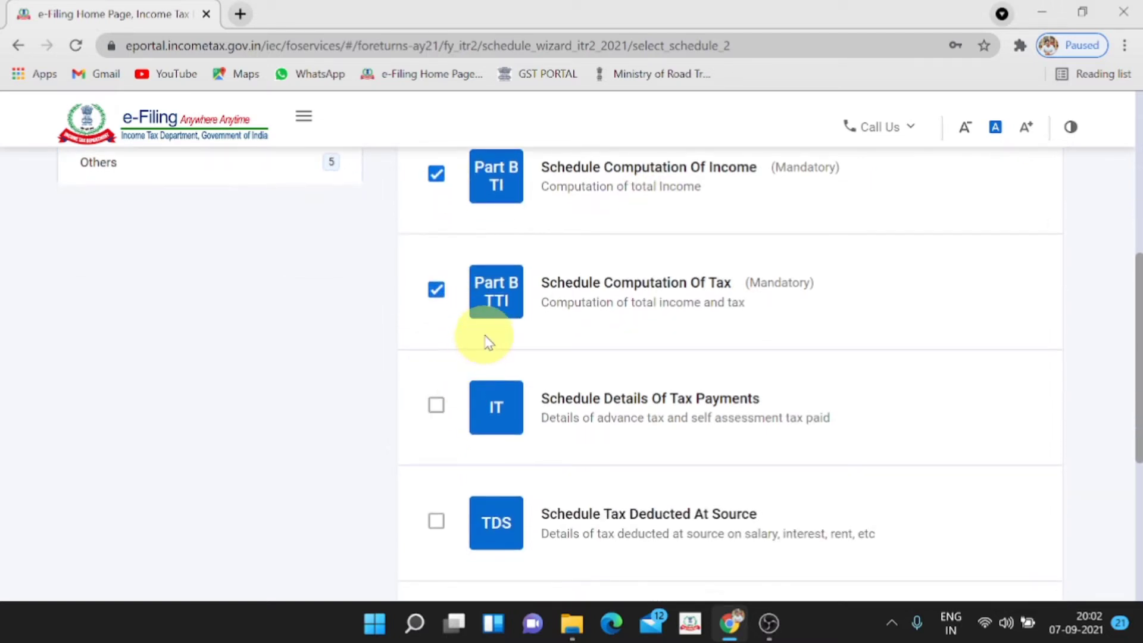
scroll(487, 341, "down", 2)
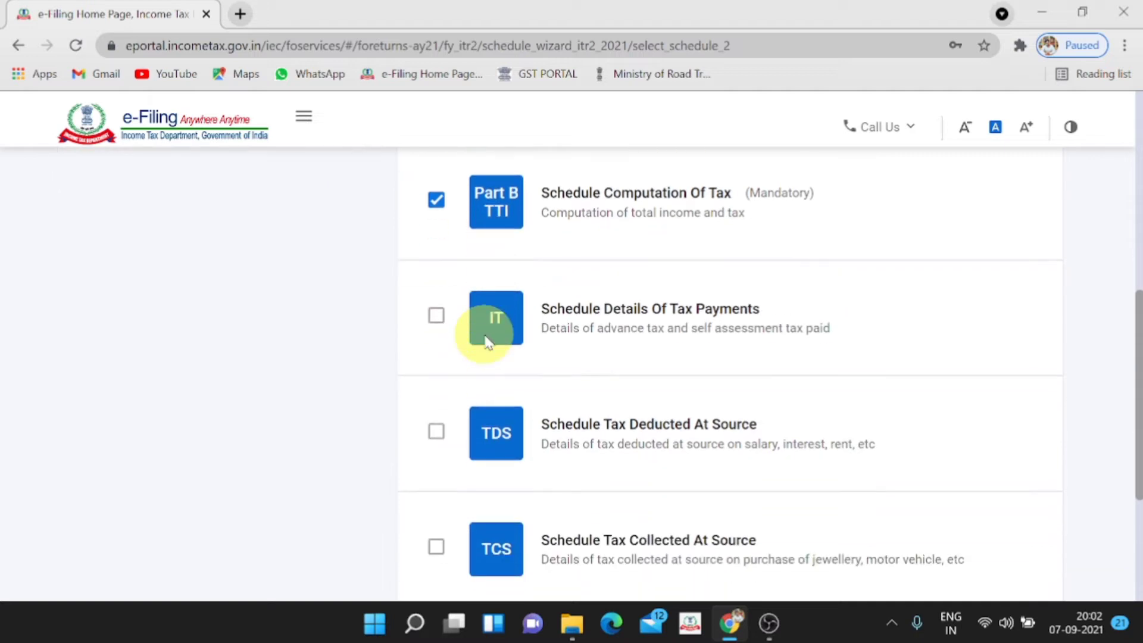
left_click(438, 317)
left_click(438, 318)
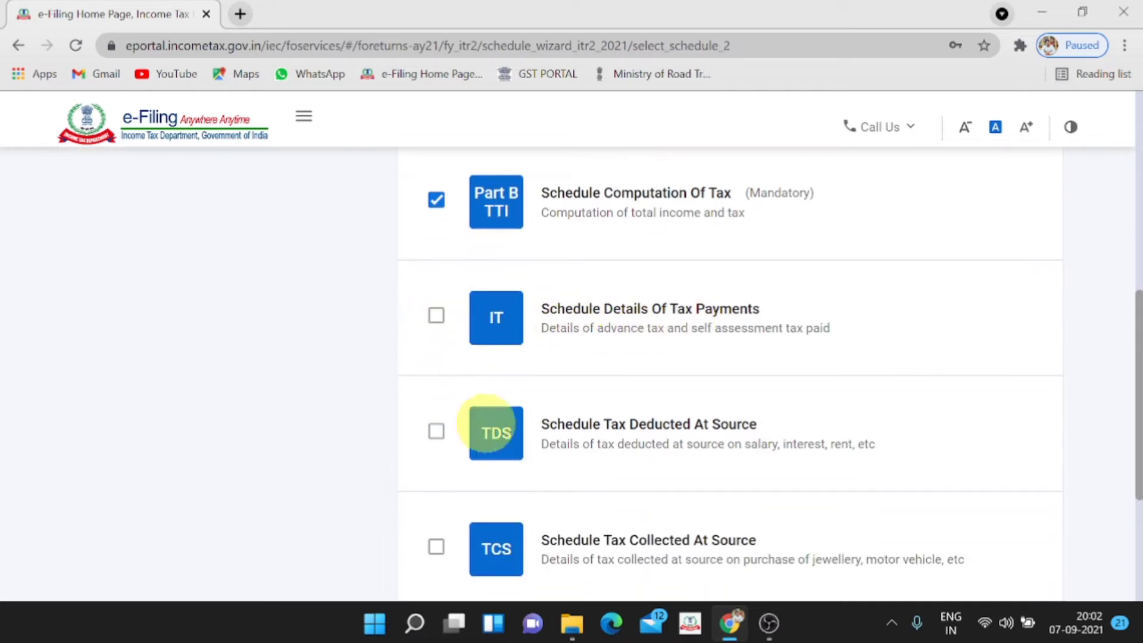
left_click(437, 319)
scroll(441, 325, "down", 2)
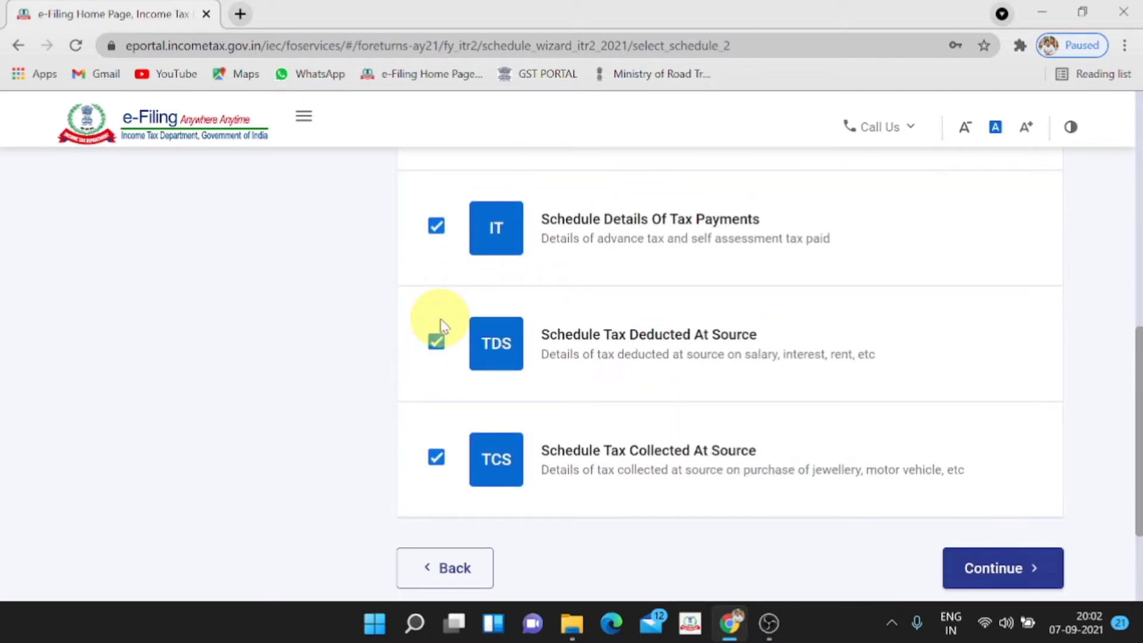
scroll(440, 325, "up", 7)
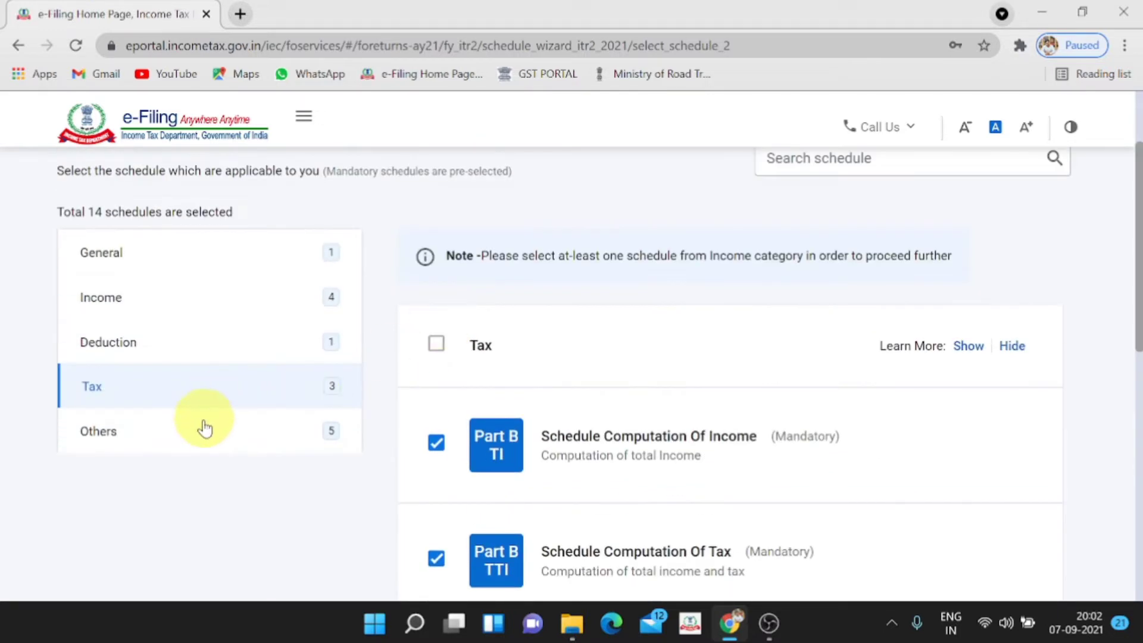
Keep the preset Others schedules (CYLA, BFLA, CFL, AMT, AMTC) and submit the 14-schedule selection
left_click(204, 427)
scroll(192, 434, "down", 3)
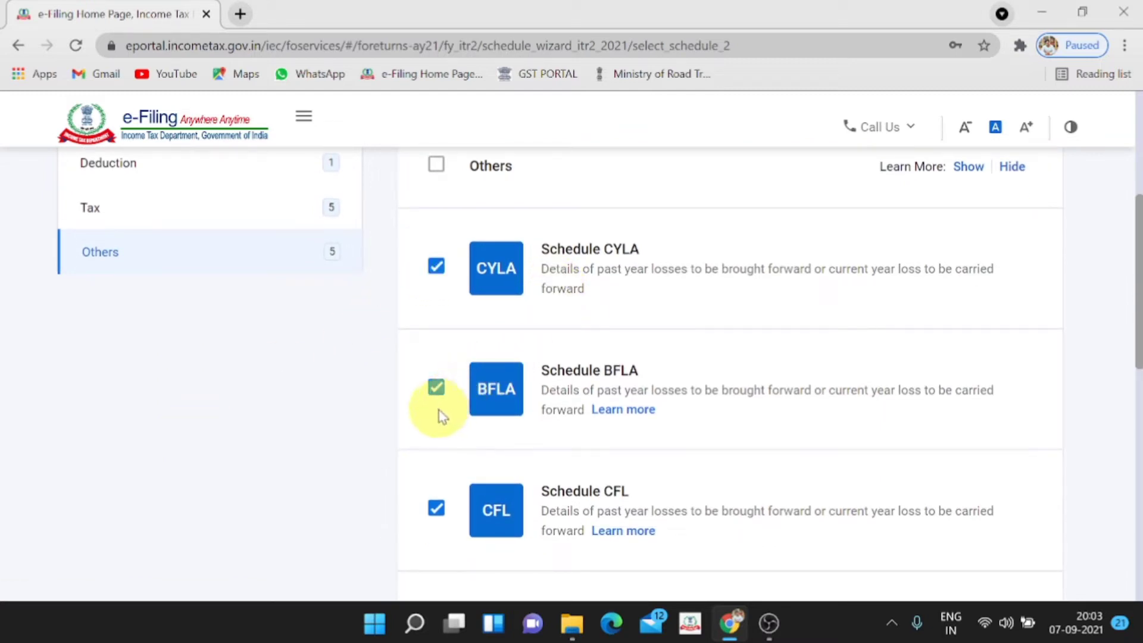
scroll(439, 396, "down", 3)
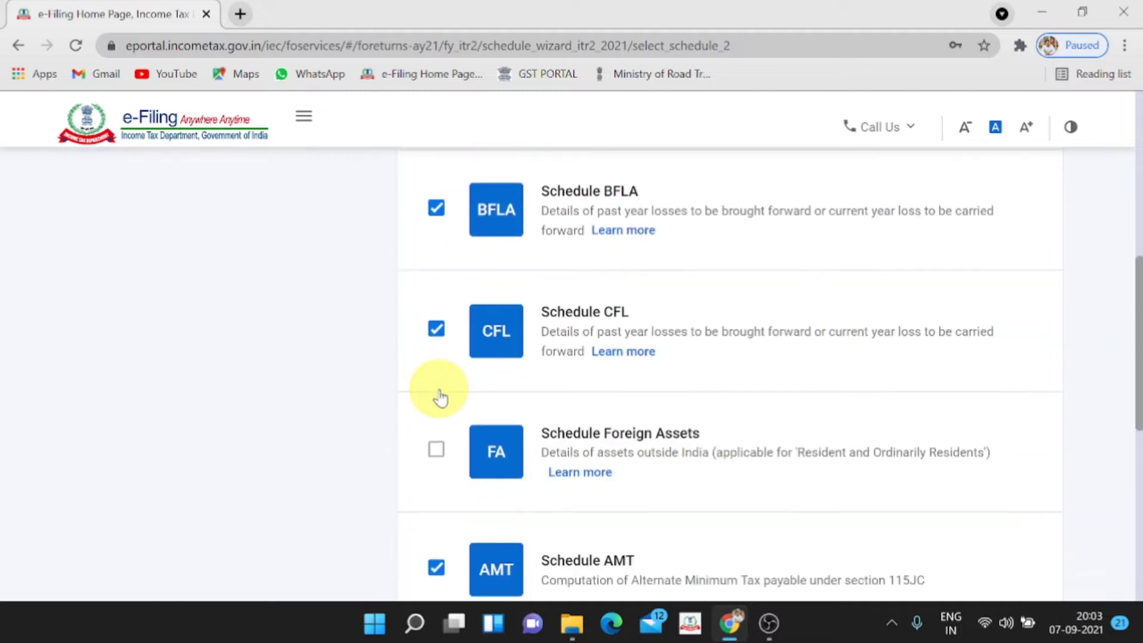
scroll(452, 415, "down", 3)
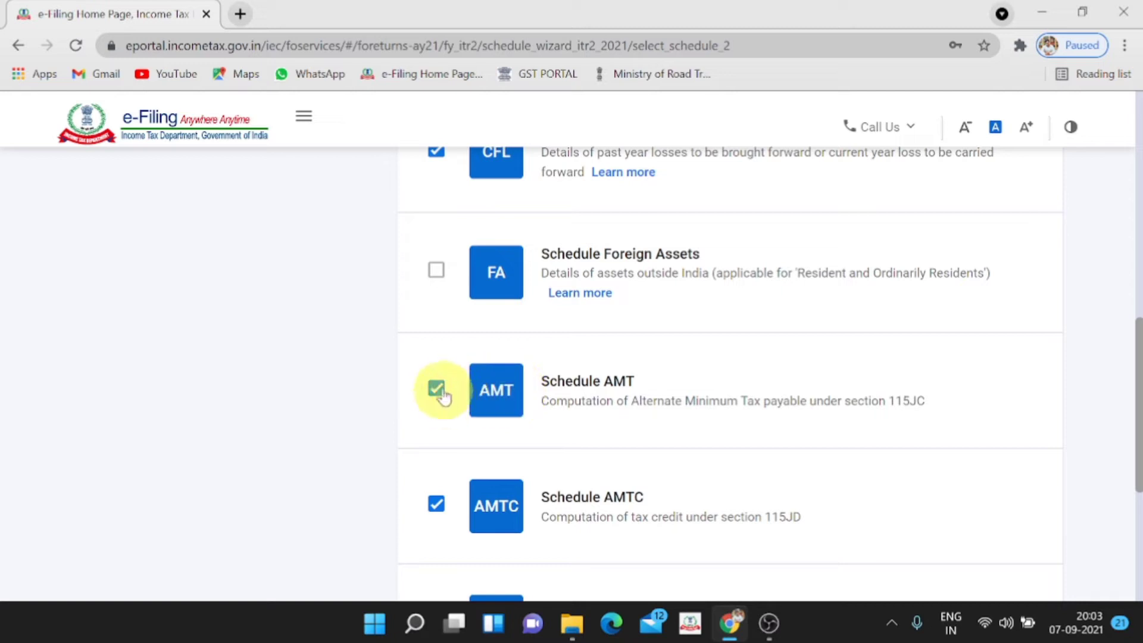
scroll(441, 395, "down", 3)
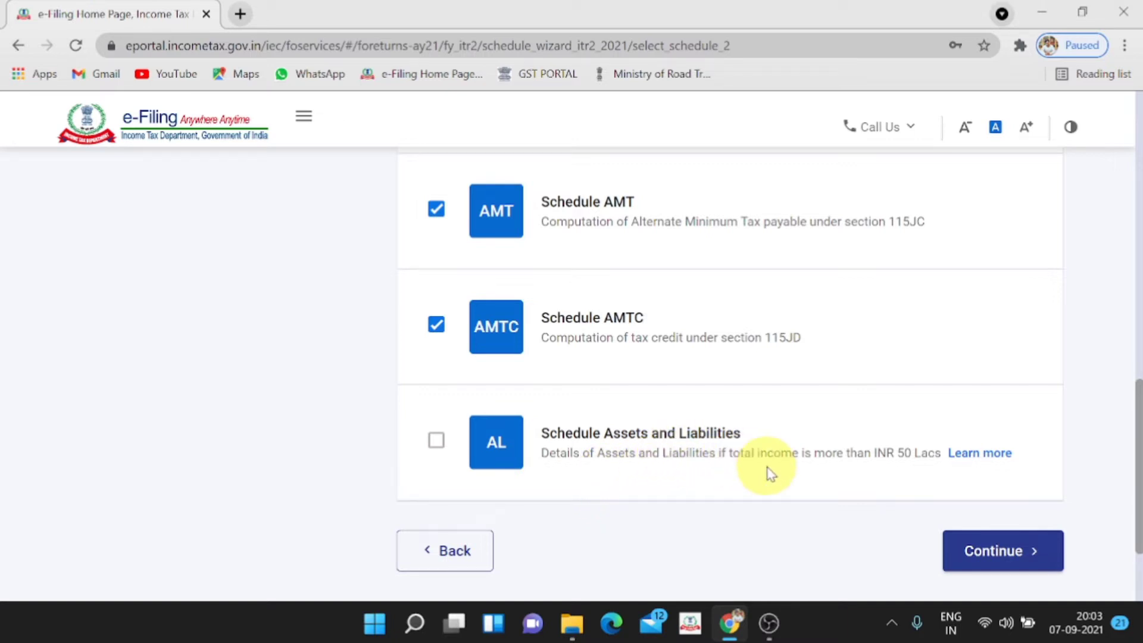
scroll(768, 472, "up", 6)
scroll(767, 472, "down", 8)
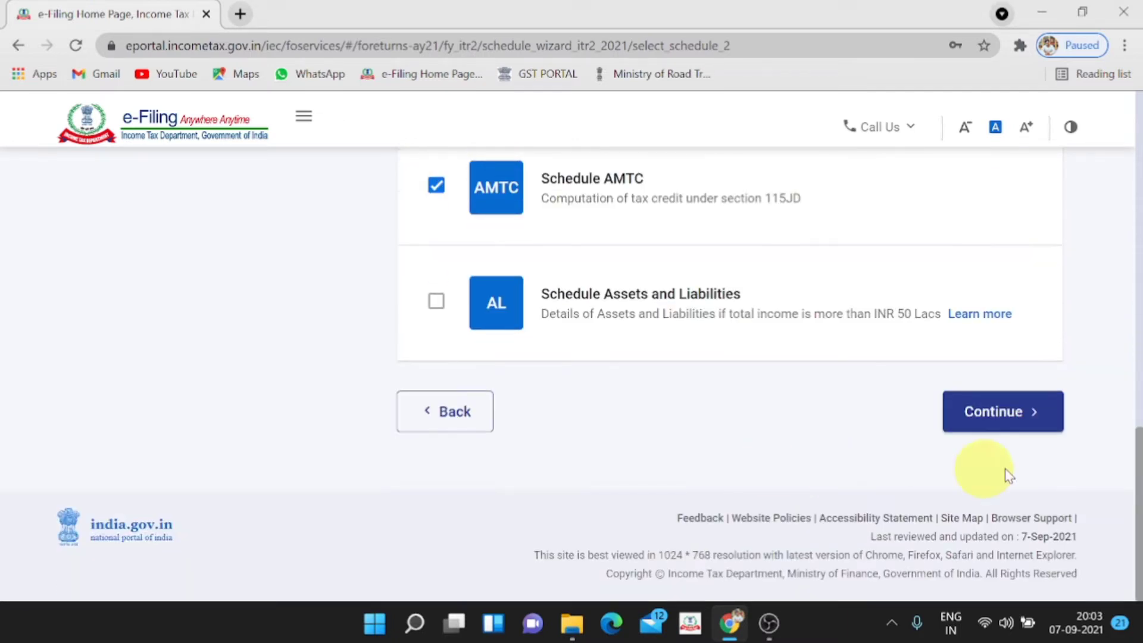
left_click(1007, 430)
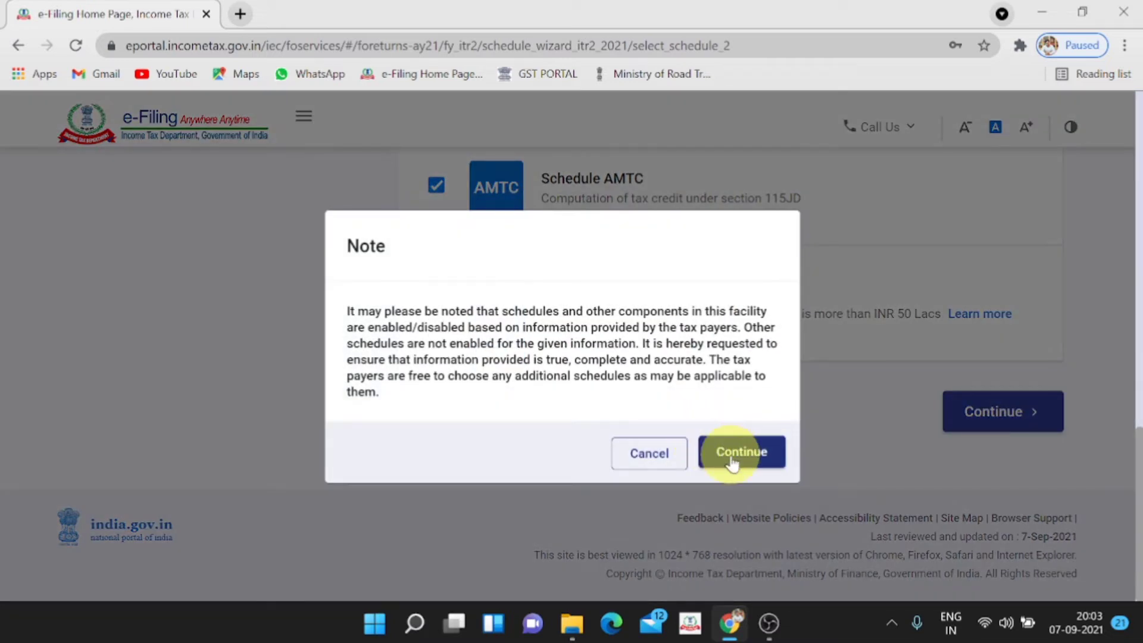
Acknowledge the note and answer No to the new tax regime u/s 115BAC question
left_click(741, 452)
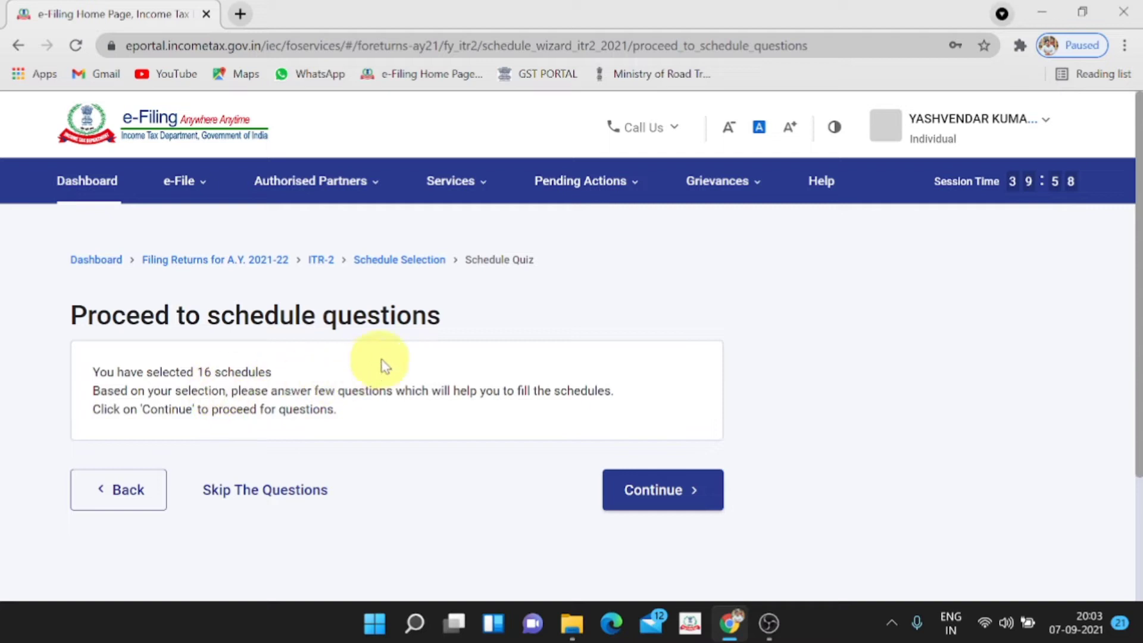
left_click(653, 491)
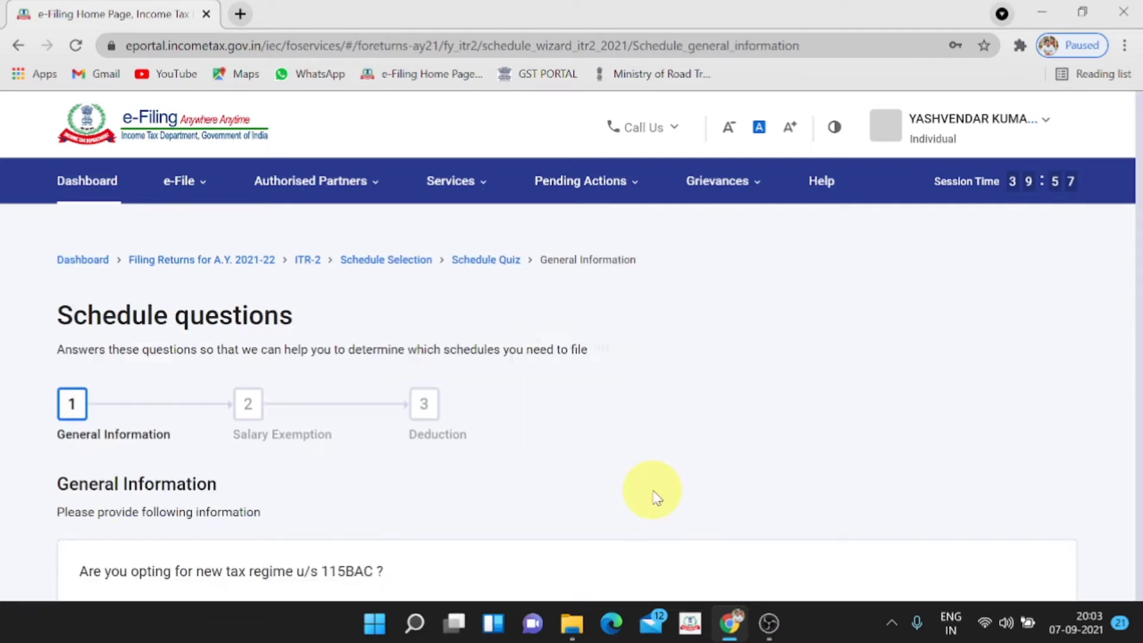
scroll(655, 497, "down", 3)
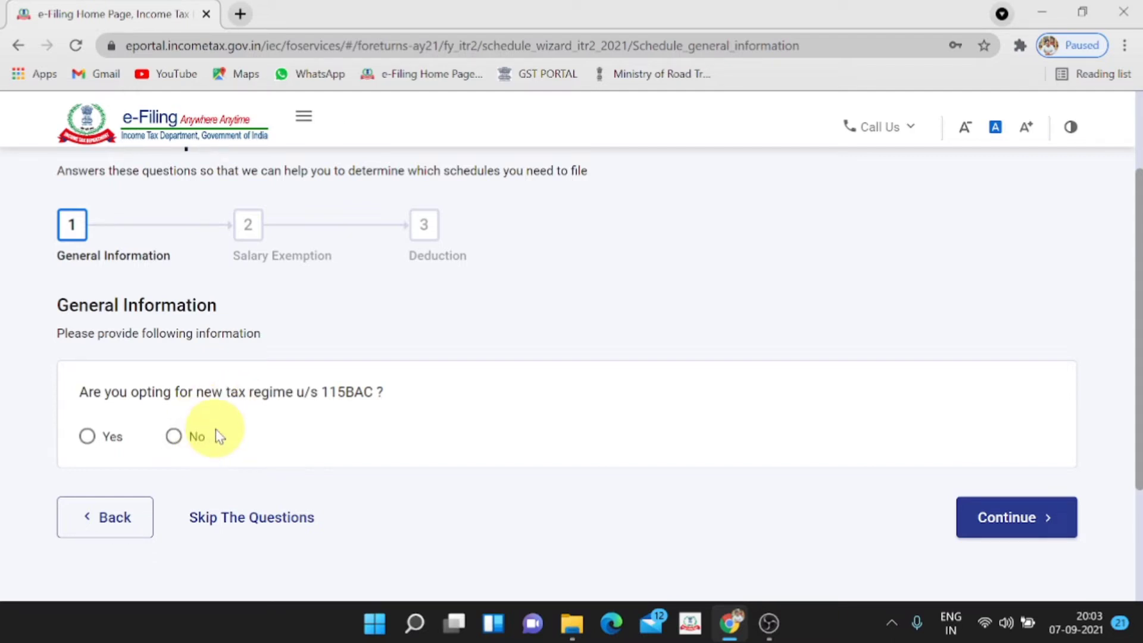
left_click(175, 438)
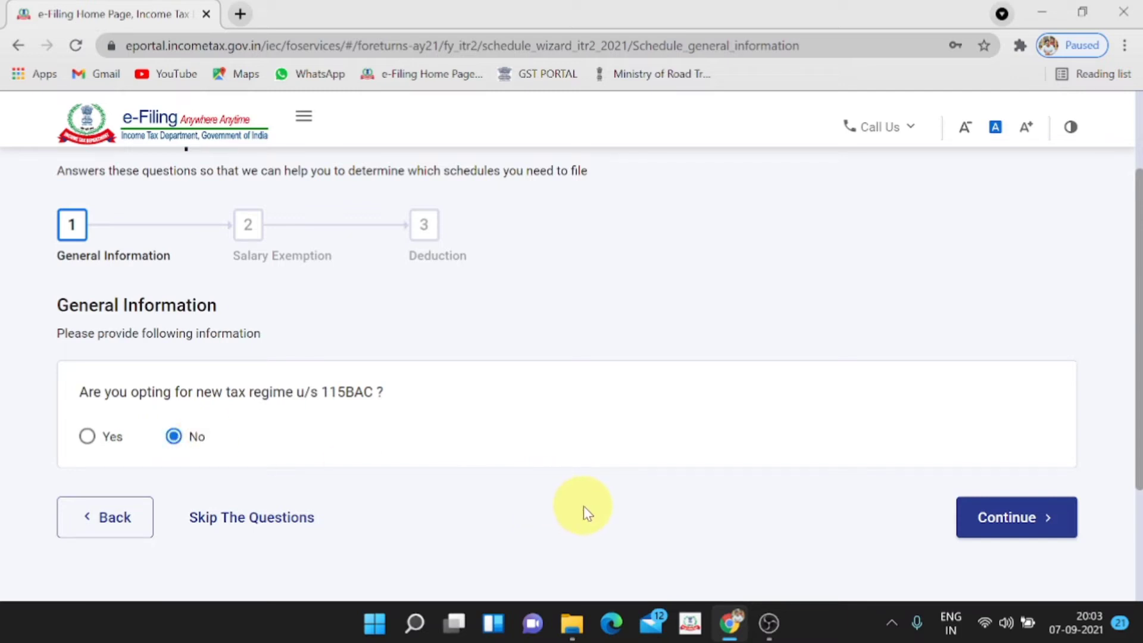
left_click(1023, 519)
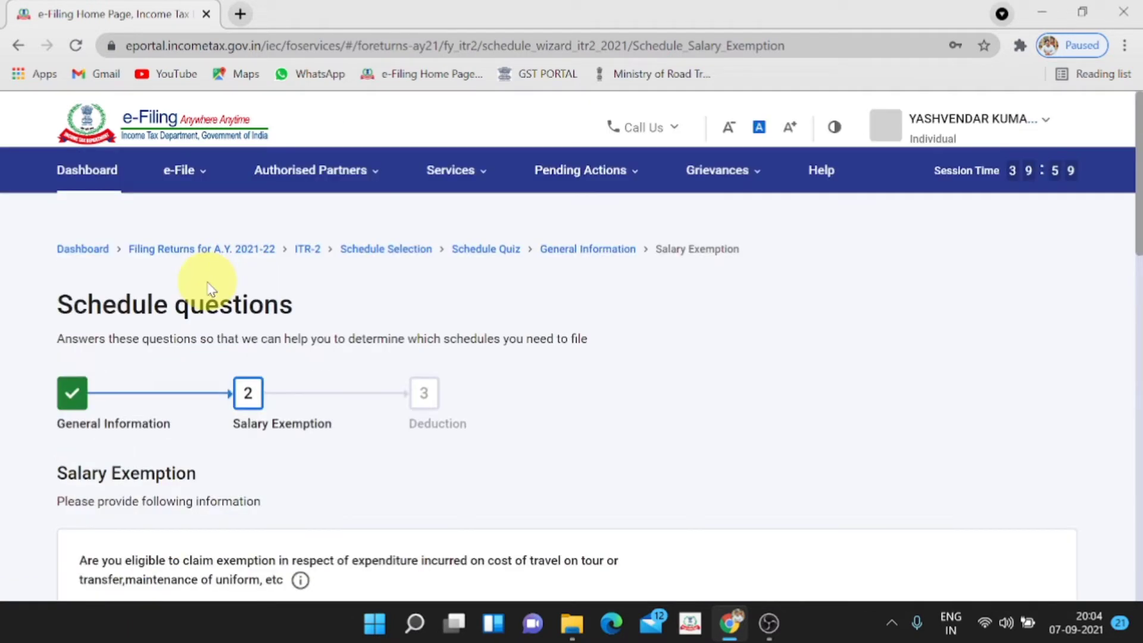
Answer No to the travel/uniform, Special Compensatory, HRA, LTA and other salary exemption questions, then continue
scroll(226, 369, "down", 5)
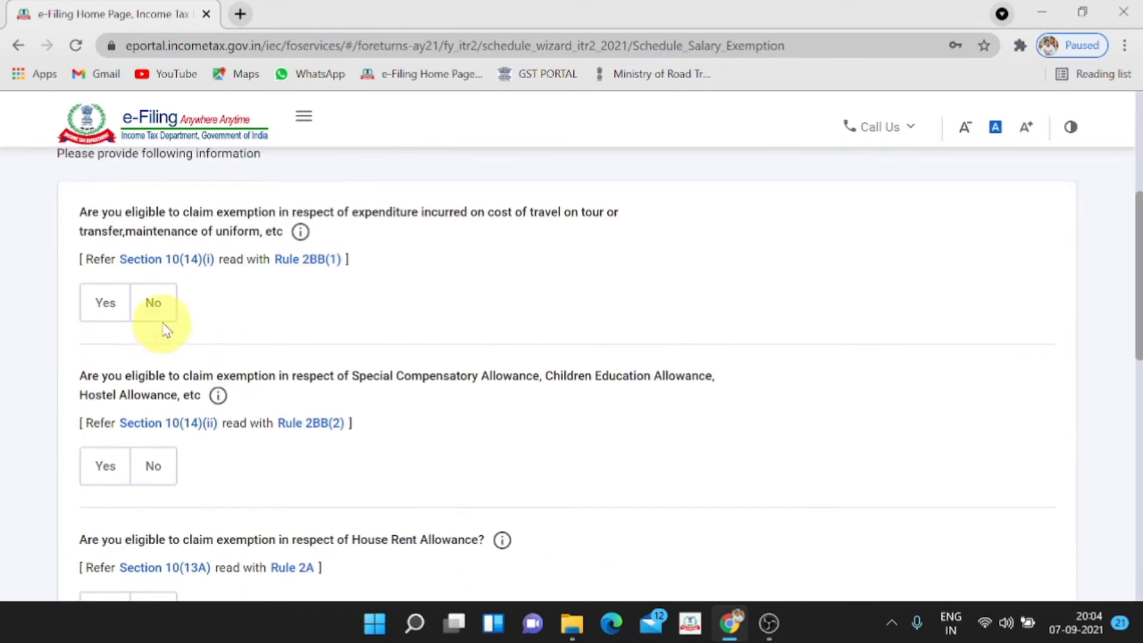
left_click(155, 307)
scroll(173, 392, "down", 2)
left_click(170, 384)
scroll(166, 369, "down", 3)
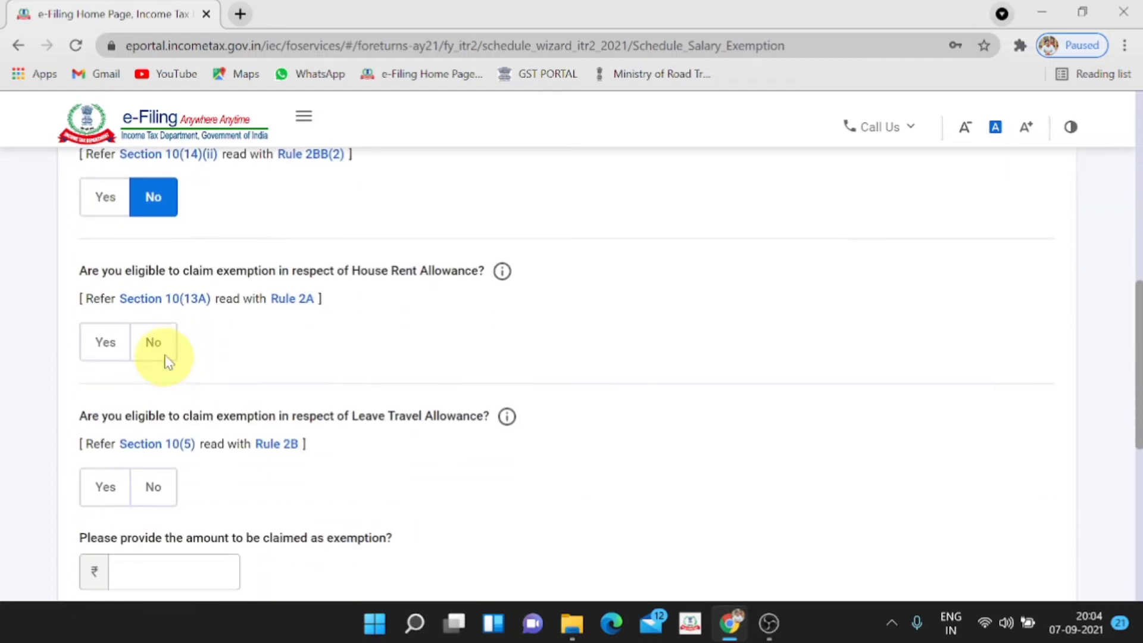
left_click(158, 351)
scroll(171, 392, "down", 3)
left_click(151, 307)
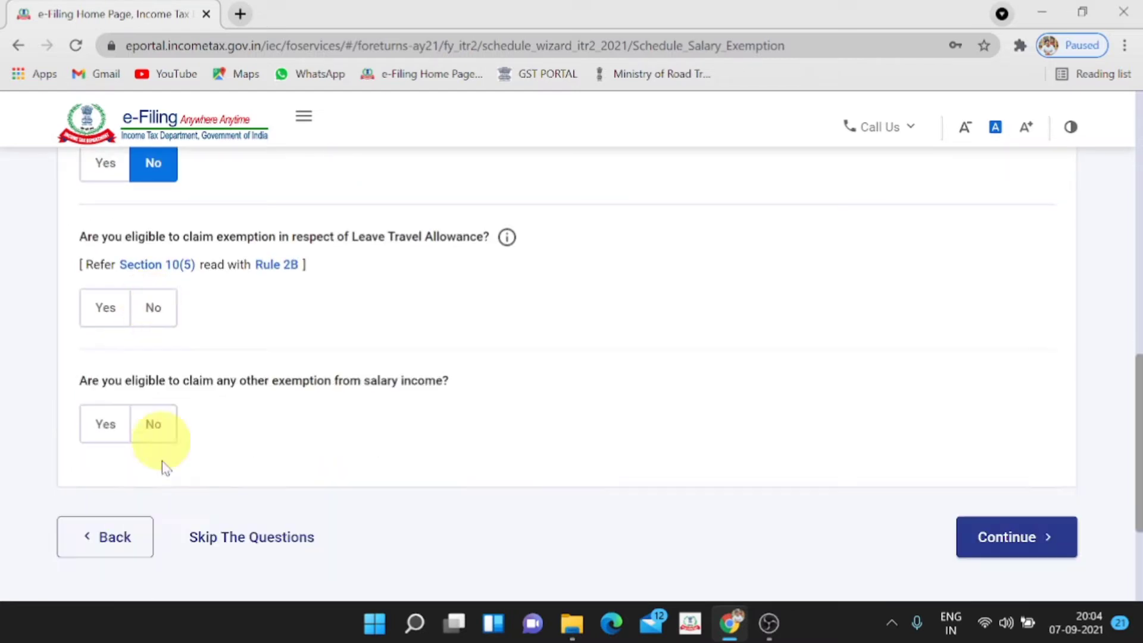
scroll(166, 447, "down", 1)
left_click(169, 340)
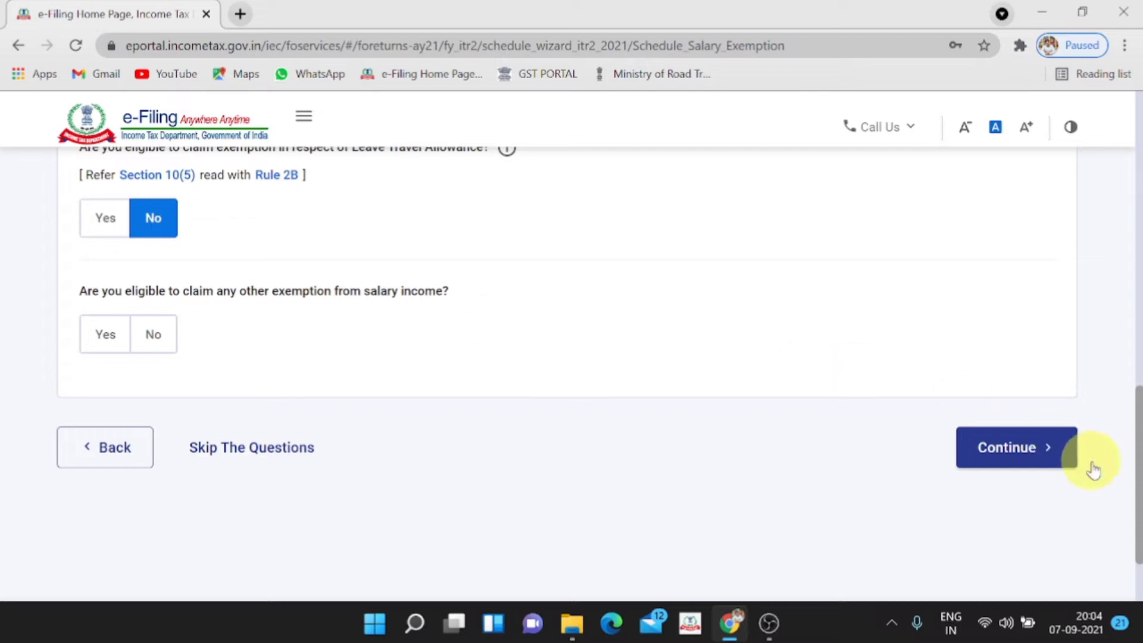
left_click(1034, 449)
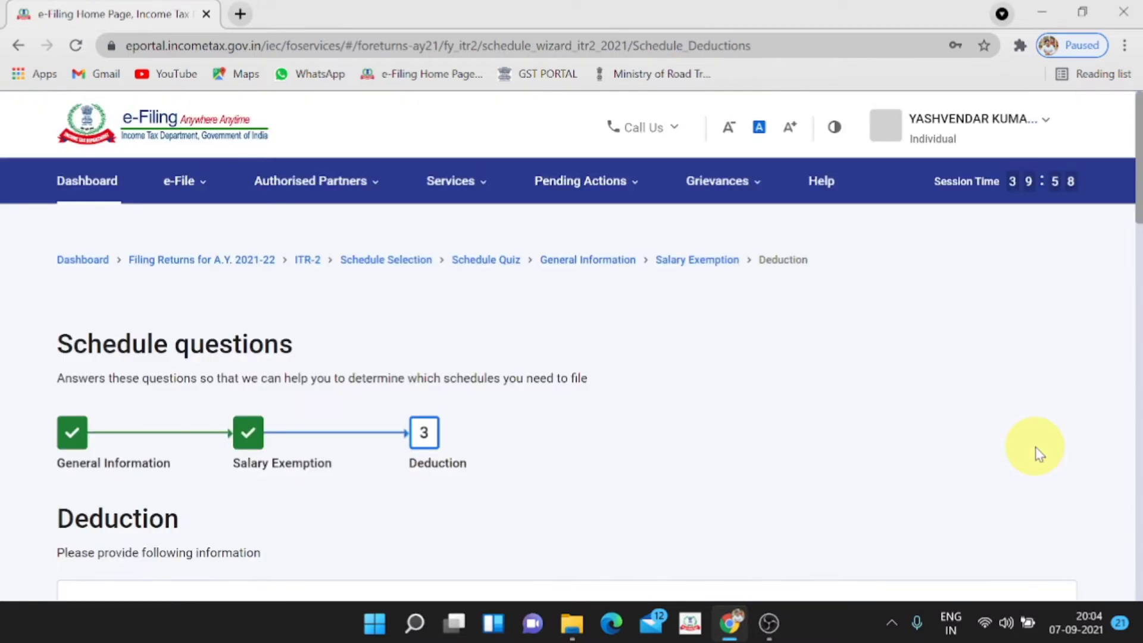
Claim the Section 80C deduction with an amount of 25,000
scroll(1035, 452, "down", 3)
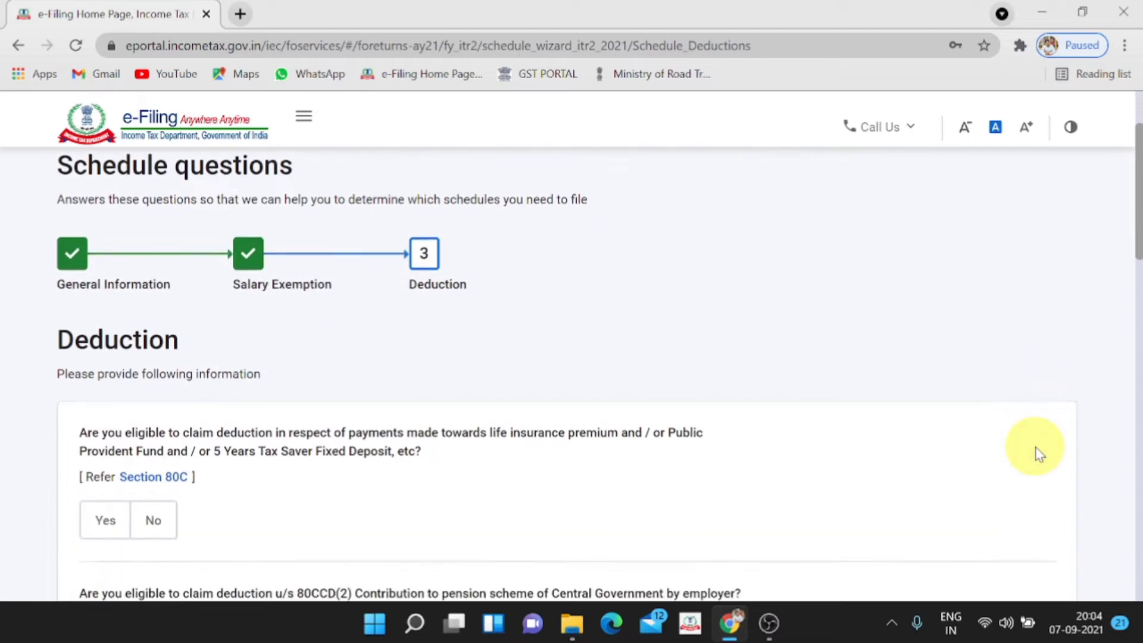
scroll(1038, 453, "down", 1)
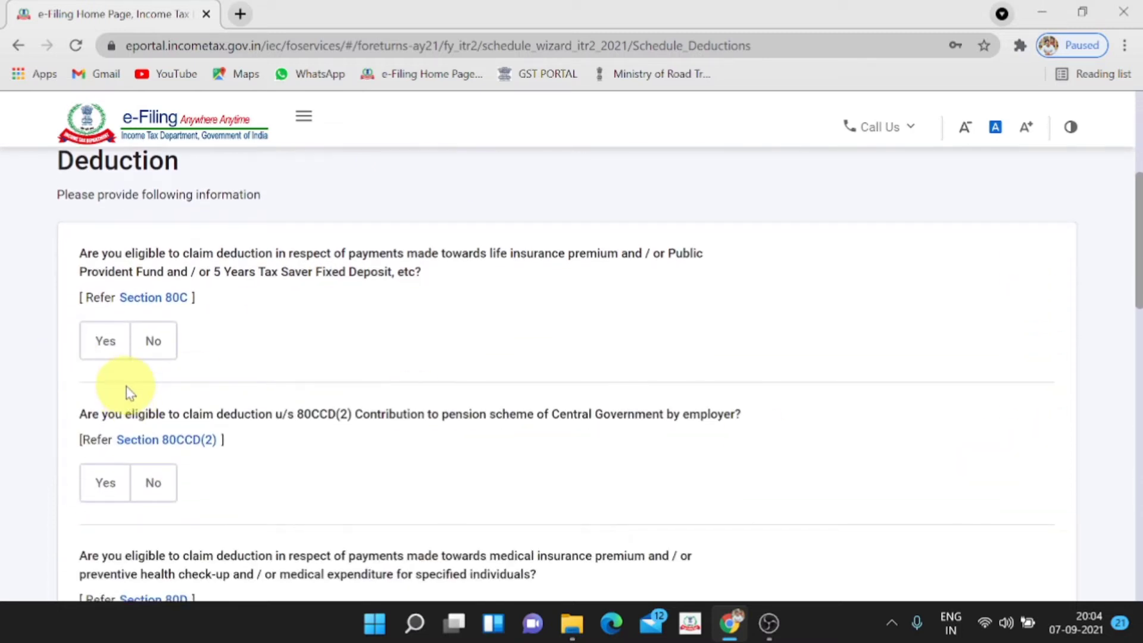
left_click(106, 350)
scroll(104, 348, "down", 1)
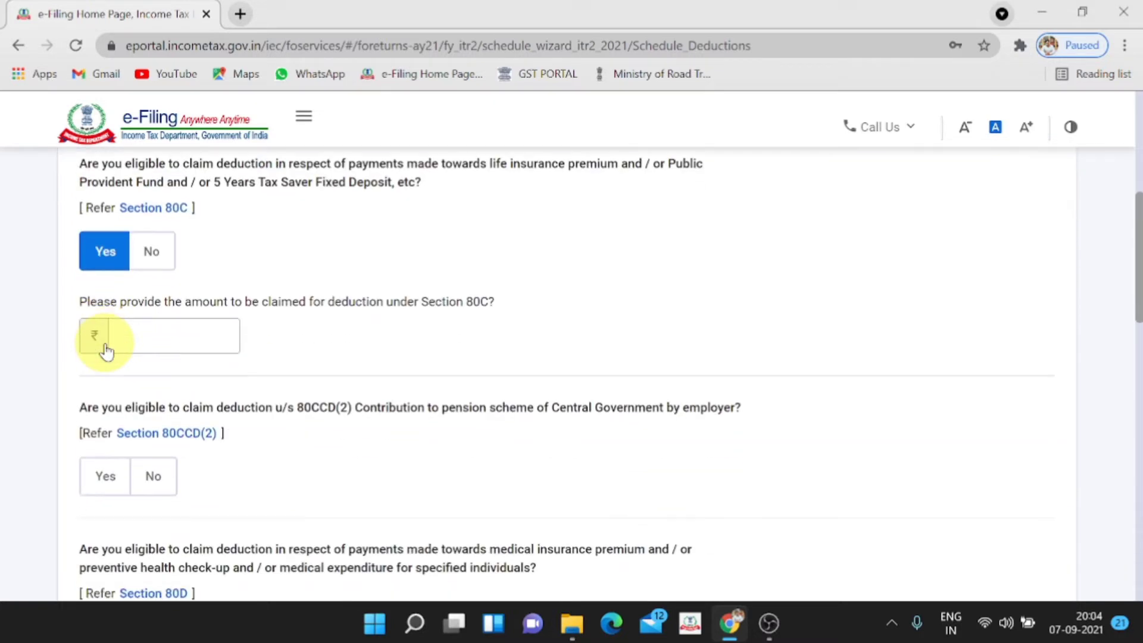
left_click(111, 340)
left_click(143, 336)
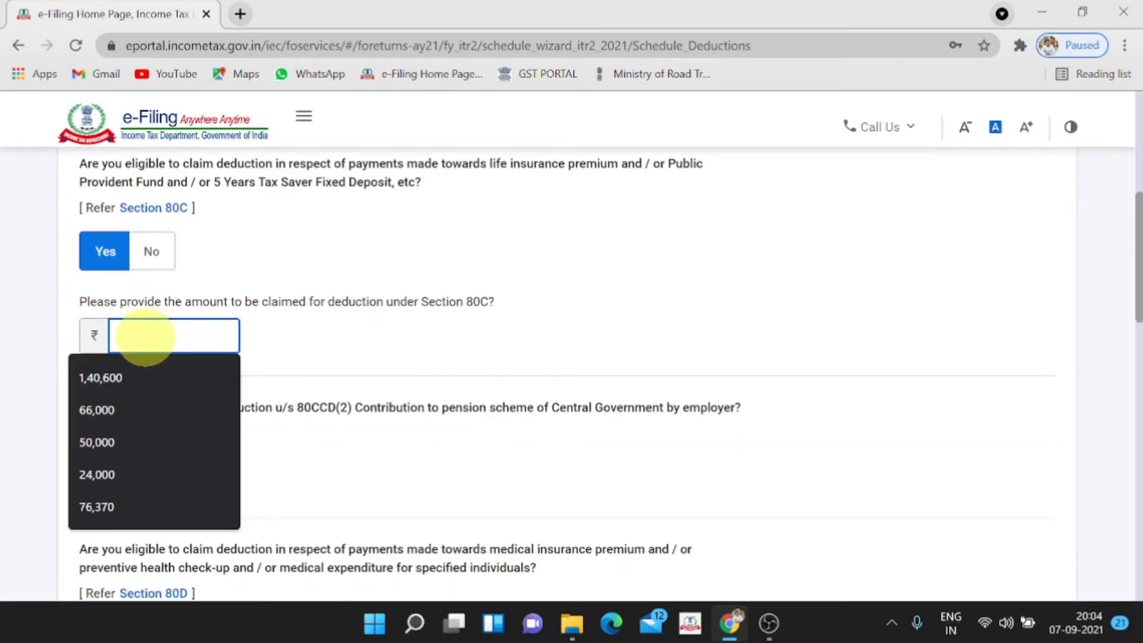
type("25000")
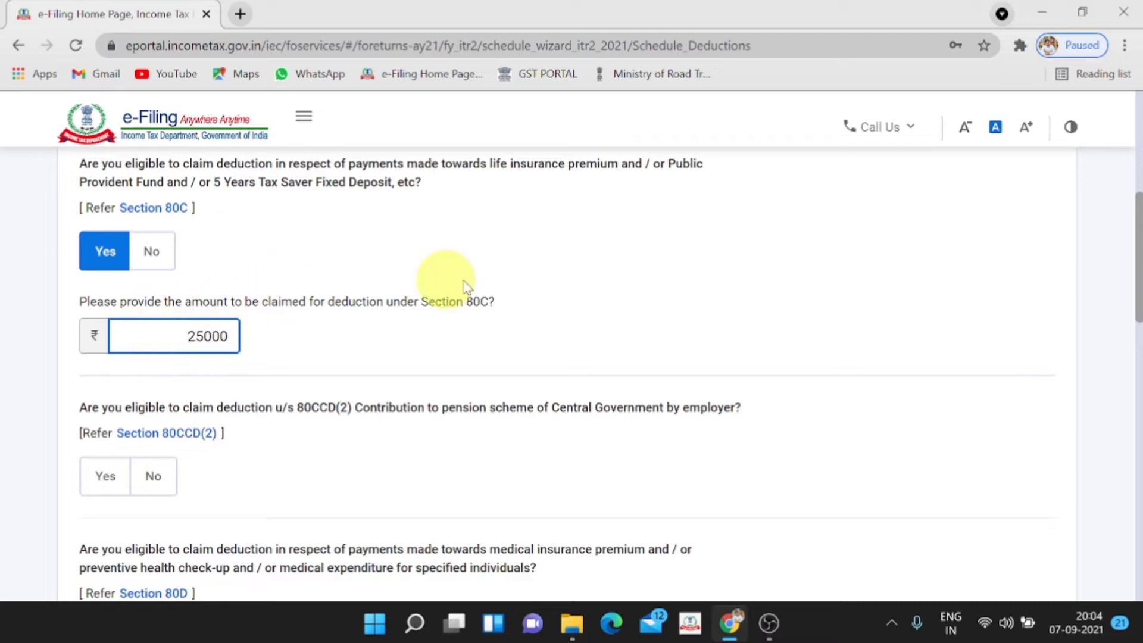
left_click(462, 286)
Answer No for 80CCD(2), 80D, 80E, 80G, 80GG and 80GGA deductions
scroll(464, 286, "down", 4)
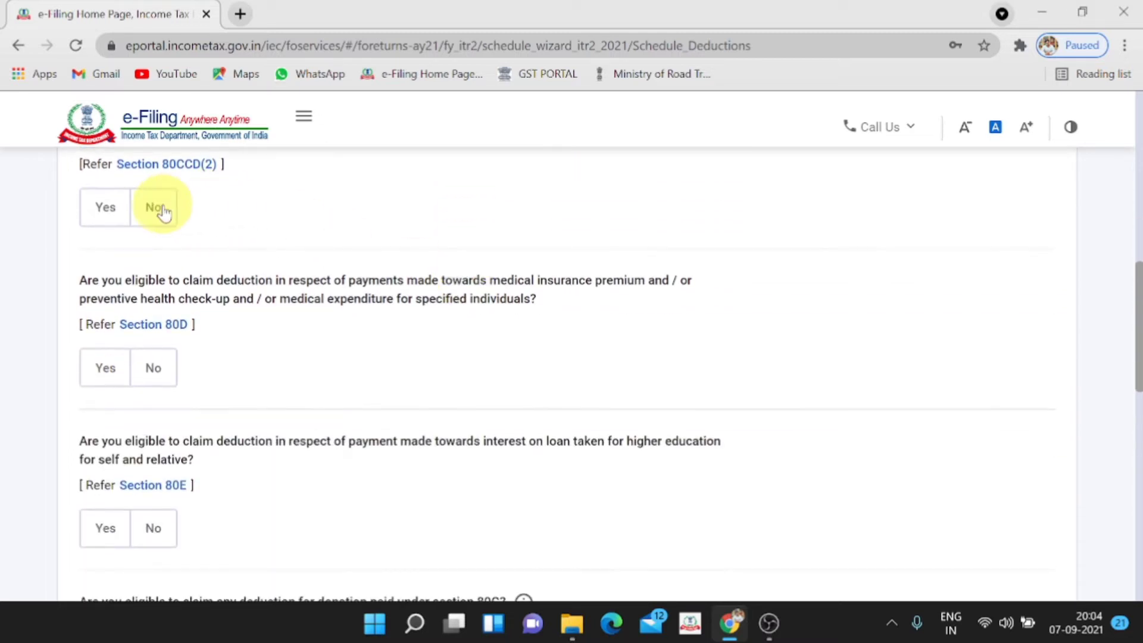
left_click(156, 207)
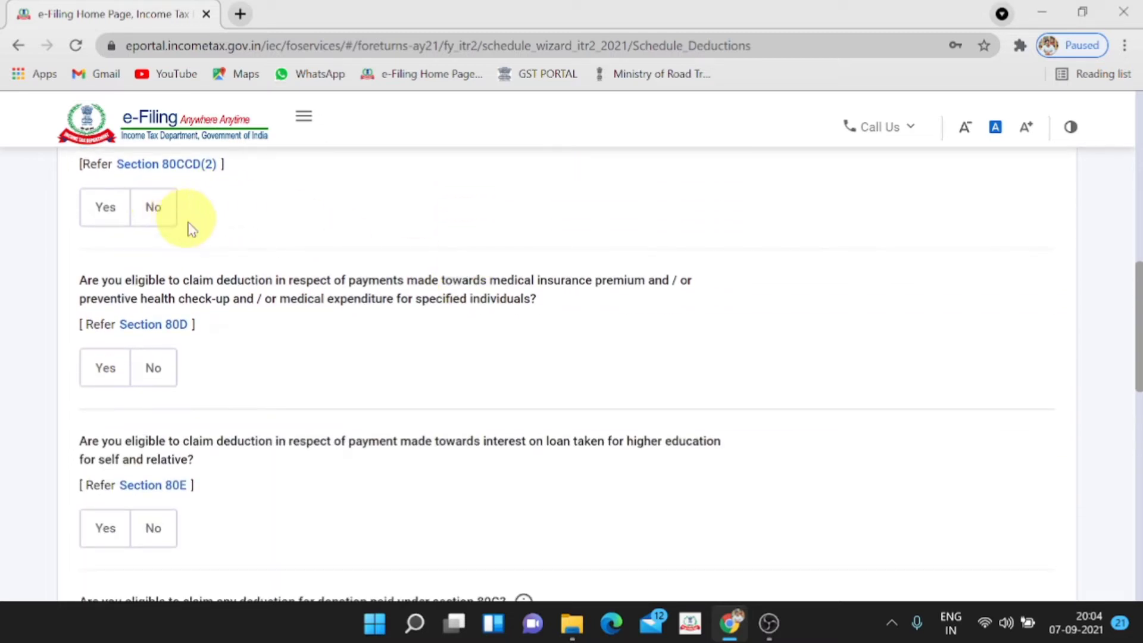
left_click(163, 372)
scroll(159, 375, "down", 2)
left_click(156, 438)
scroll(156, 438, "down", 4)
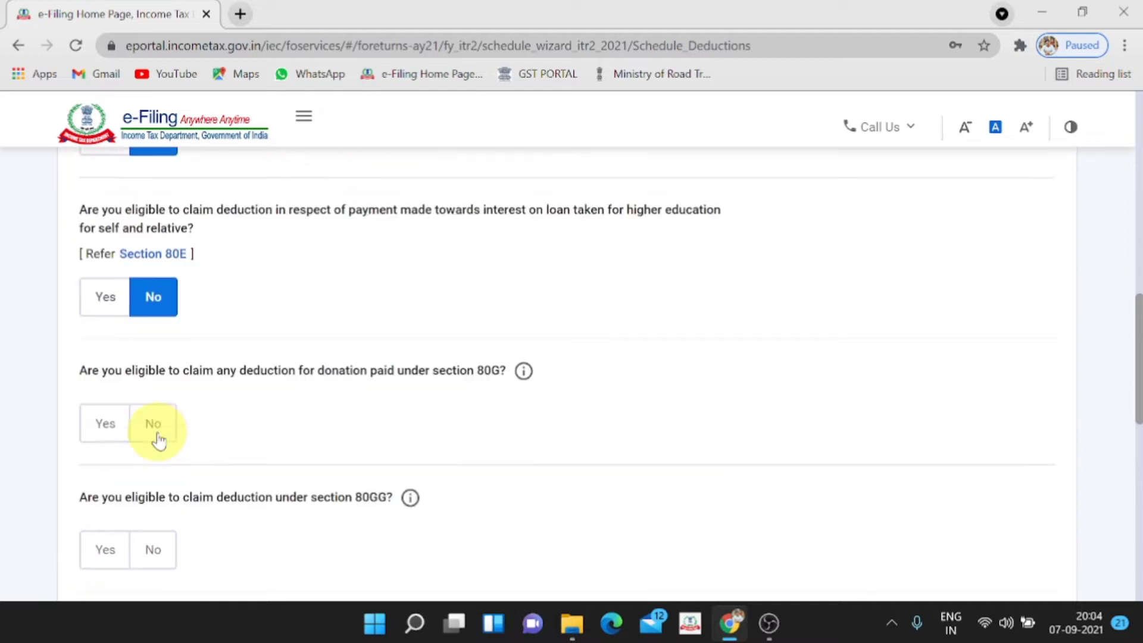
left_click(156, 388)
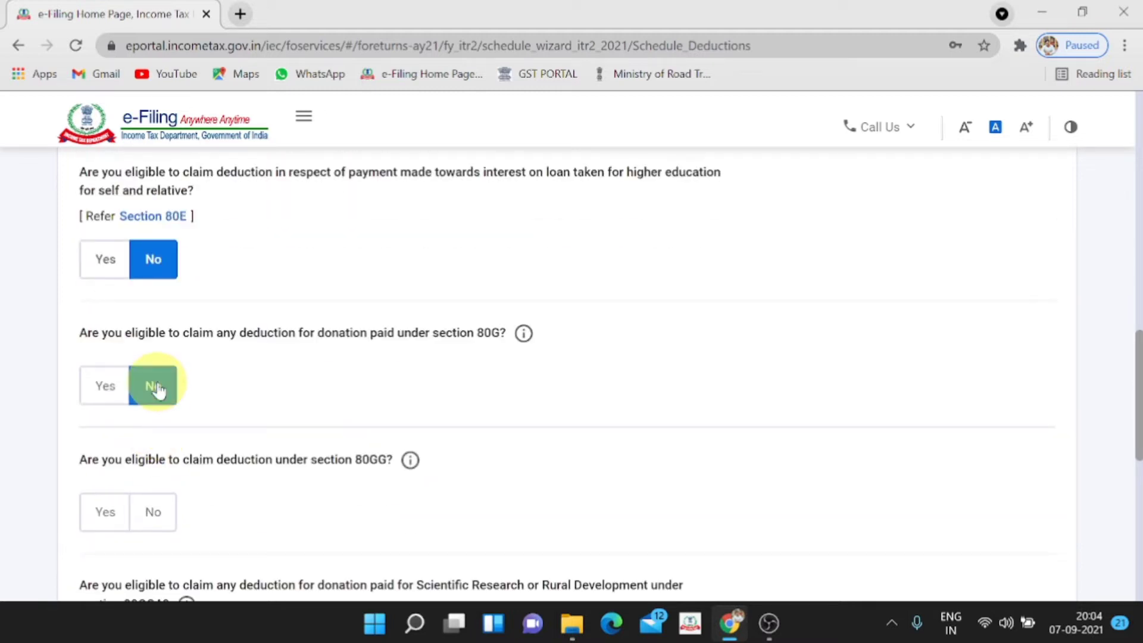
scroll(157, 388, "down", 4)
left_click(154, 348)
scroll(155, 357, "down", 4)
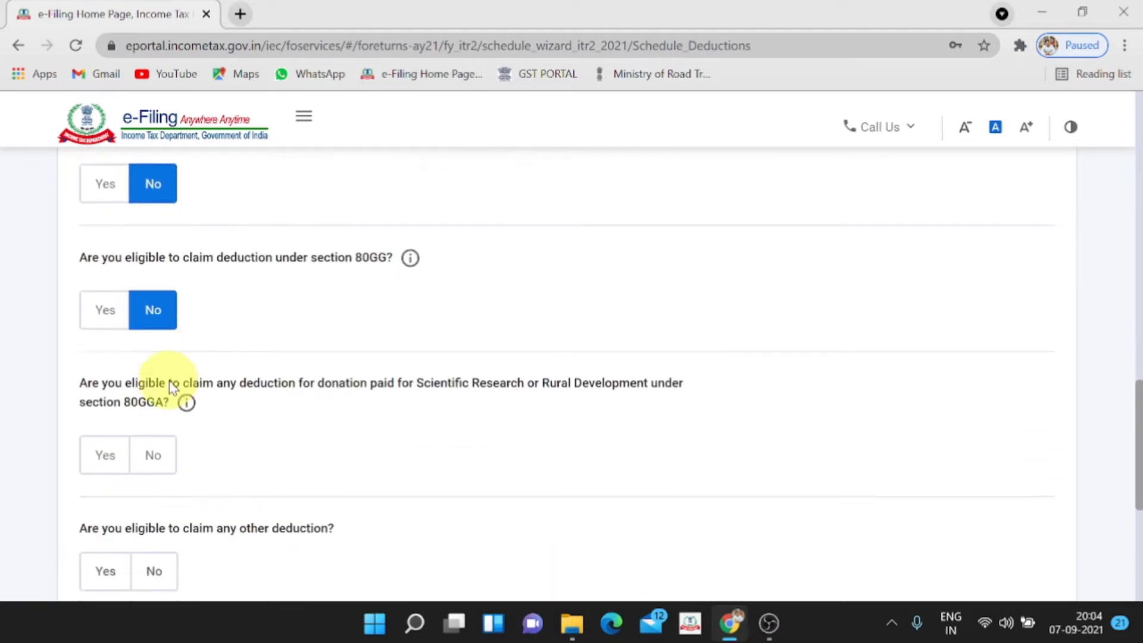
left_click(153, 306)
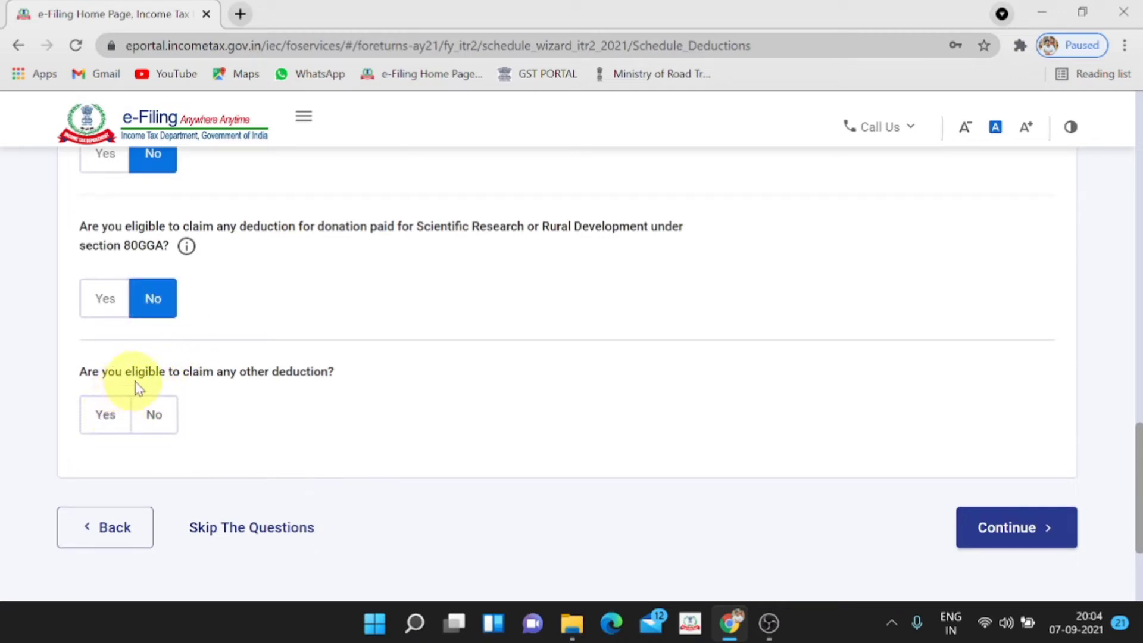
Answer Yes to other deductions and claim 2,000 under Section 80TTA for savings bank interest
left_click(110, 412)
scroll(260, 400, "down", 5)
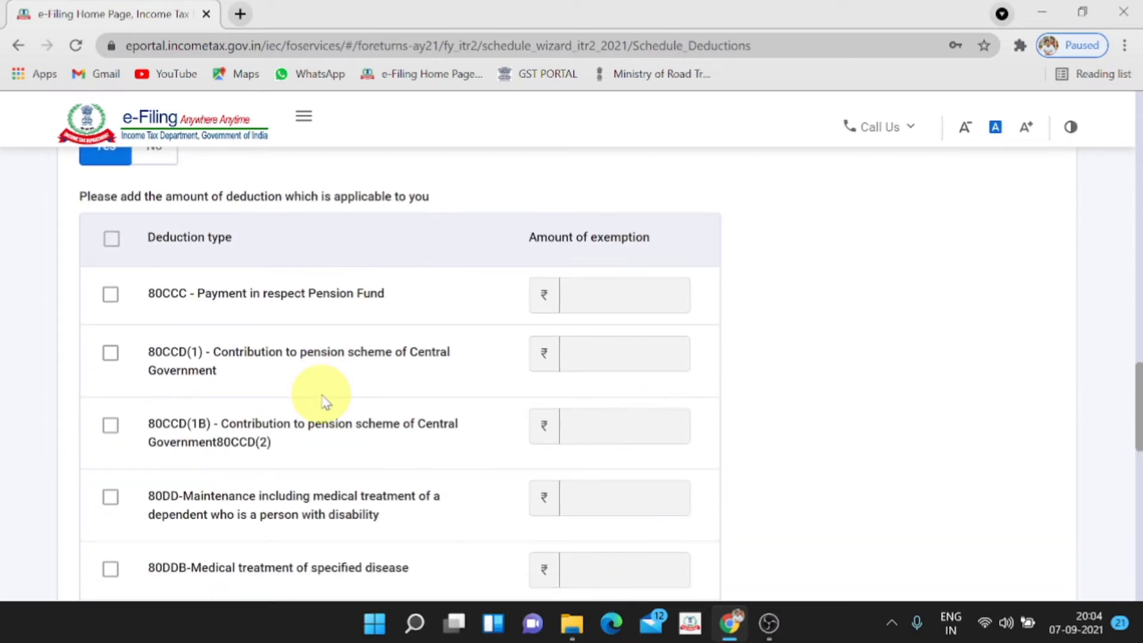
scroll(322, 399, "down", 10)
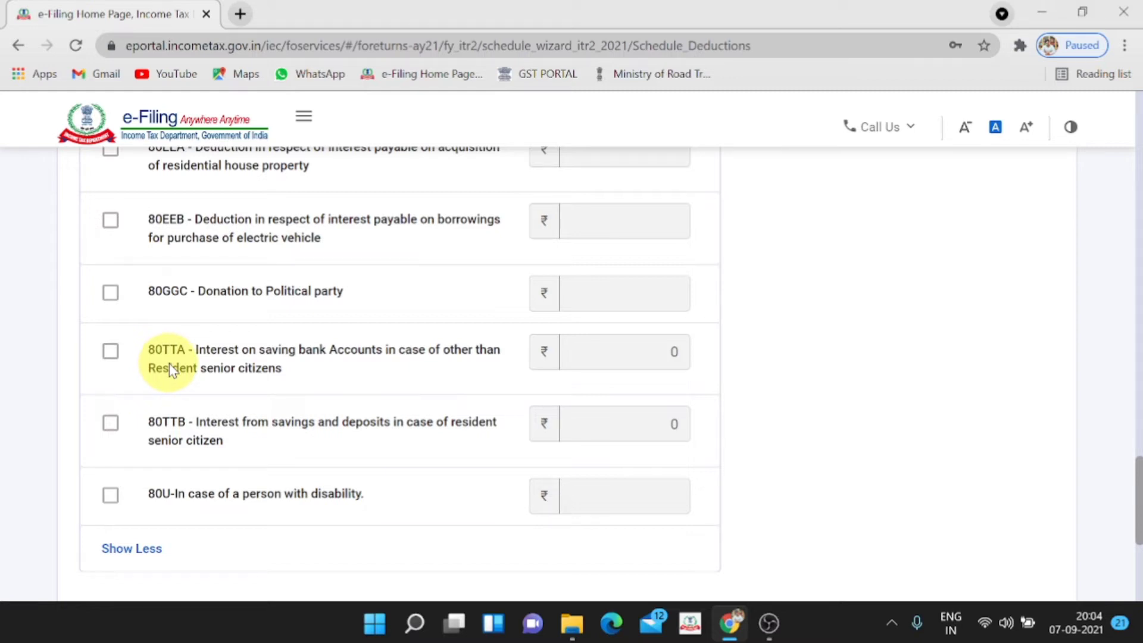
left_click(110, 351)
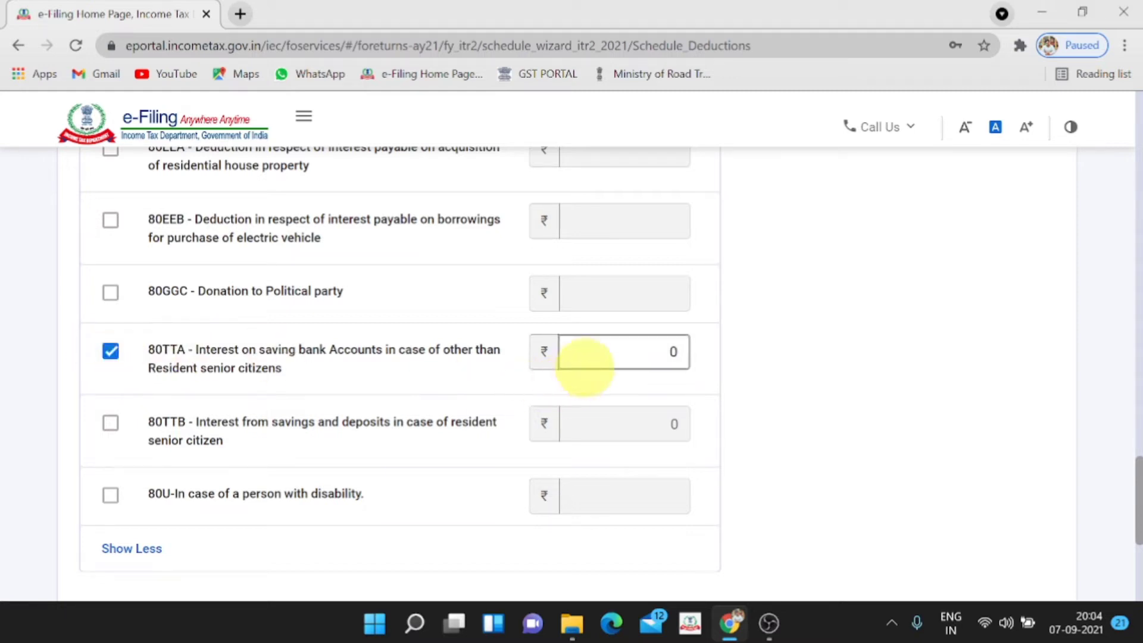
left_click(673, 351)
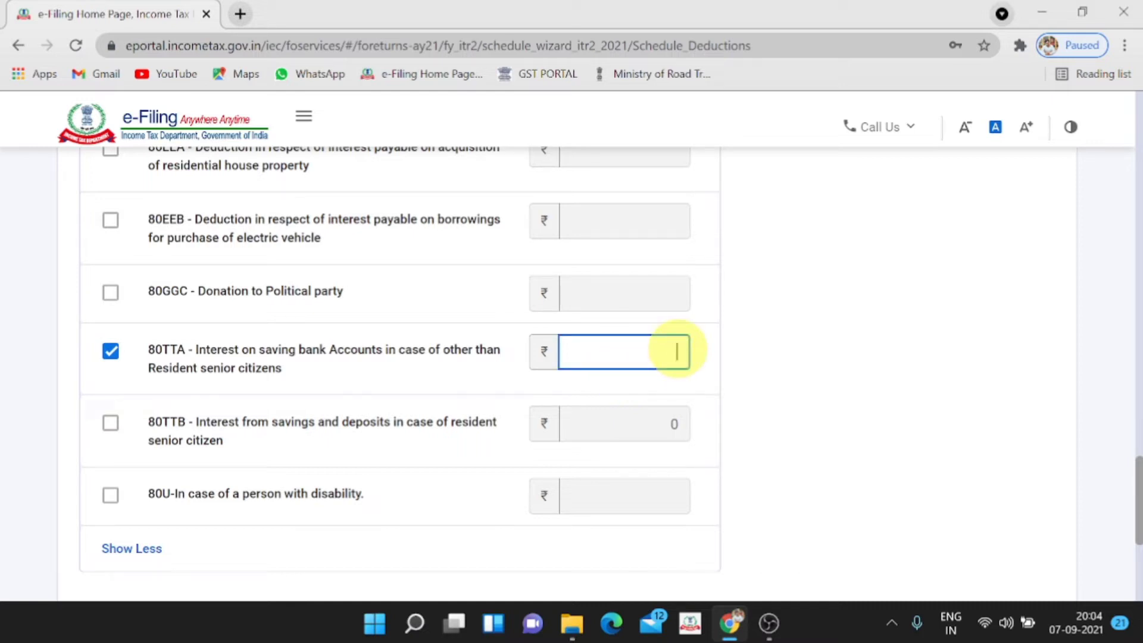
left_click(782, 330)
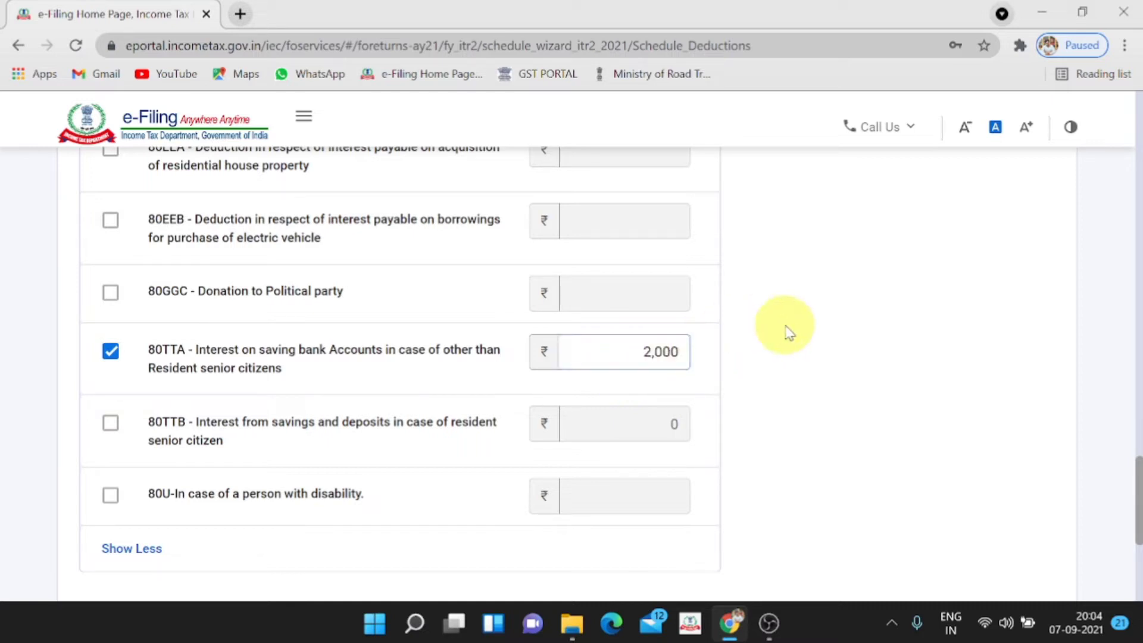
scroll(793, 366, "down", 1)
scroll(794, 369, "down", 3)
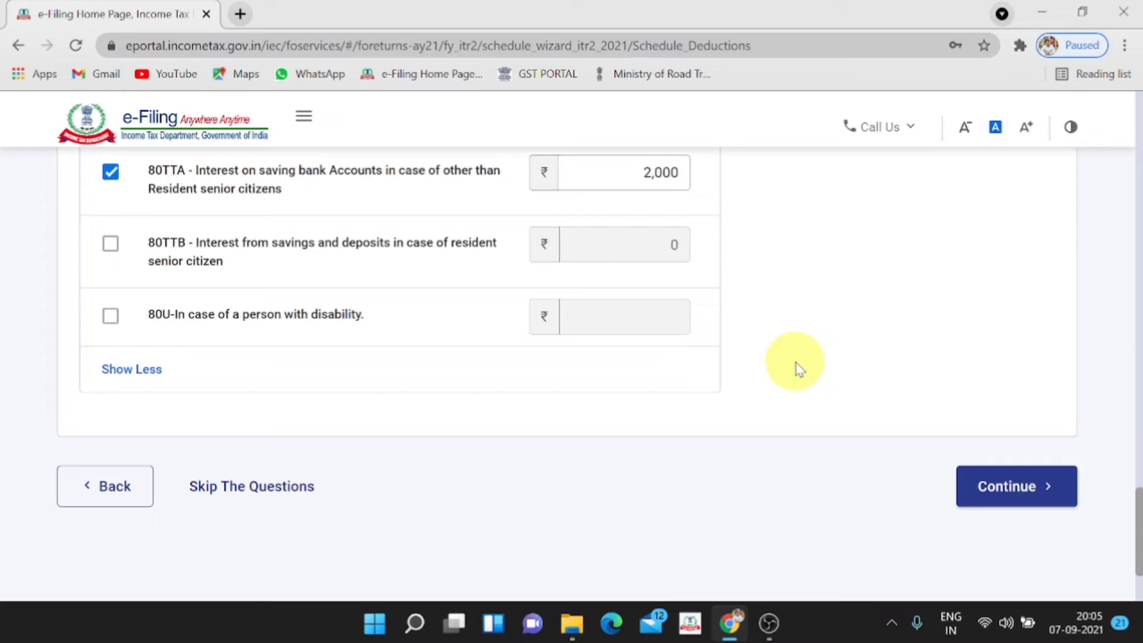
Submit the deduction answers, open Part A General Information and expand Filing Status (139(1), new regime No)
left_click(1045, 500)
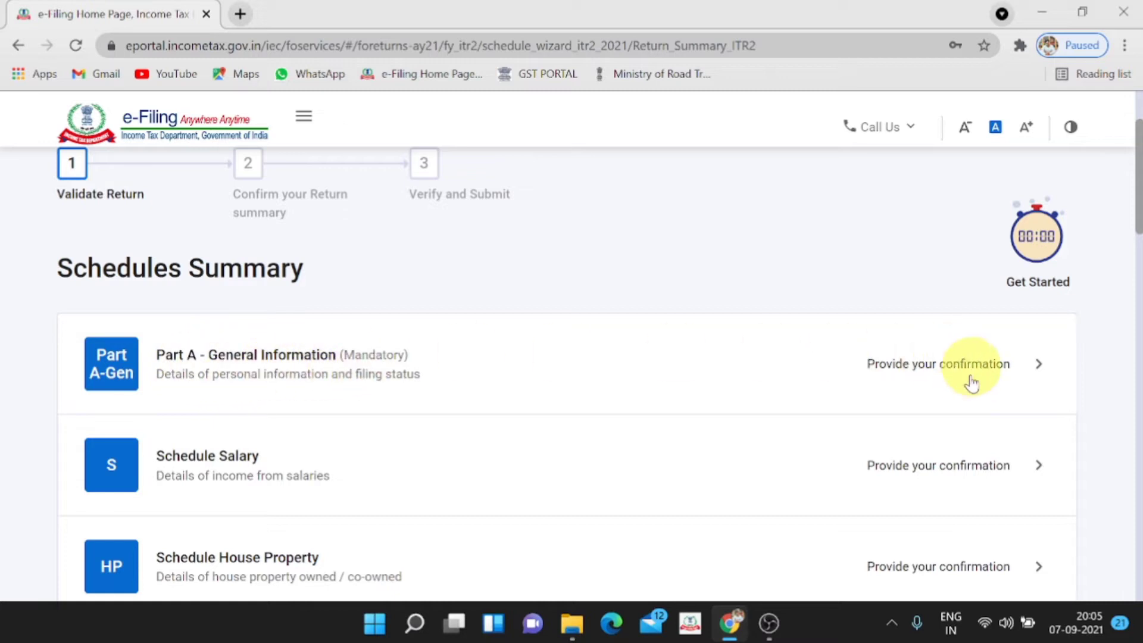
left_click(1041, 365)
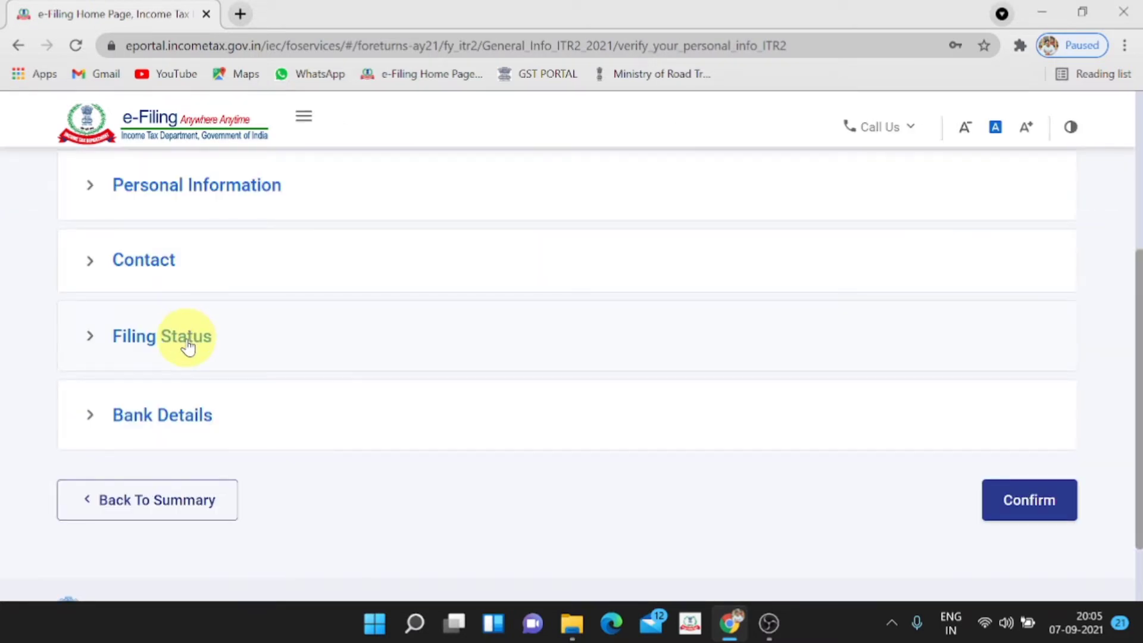
left_click(188, 347)
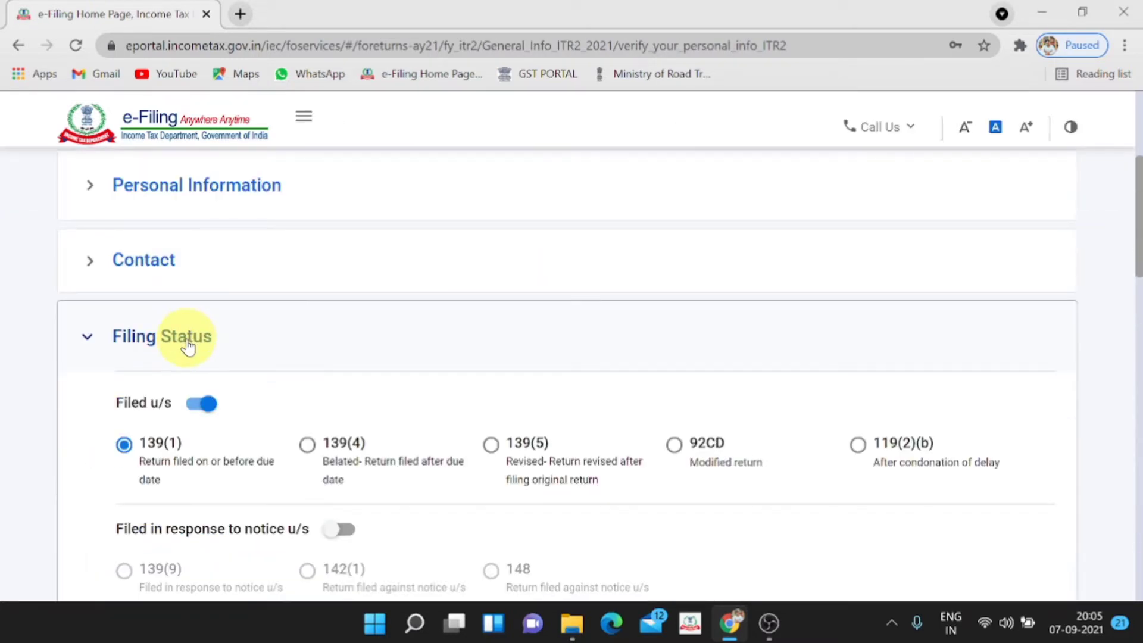
scroll(188, 347, "down", 3)
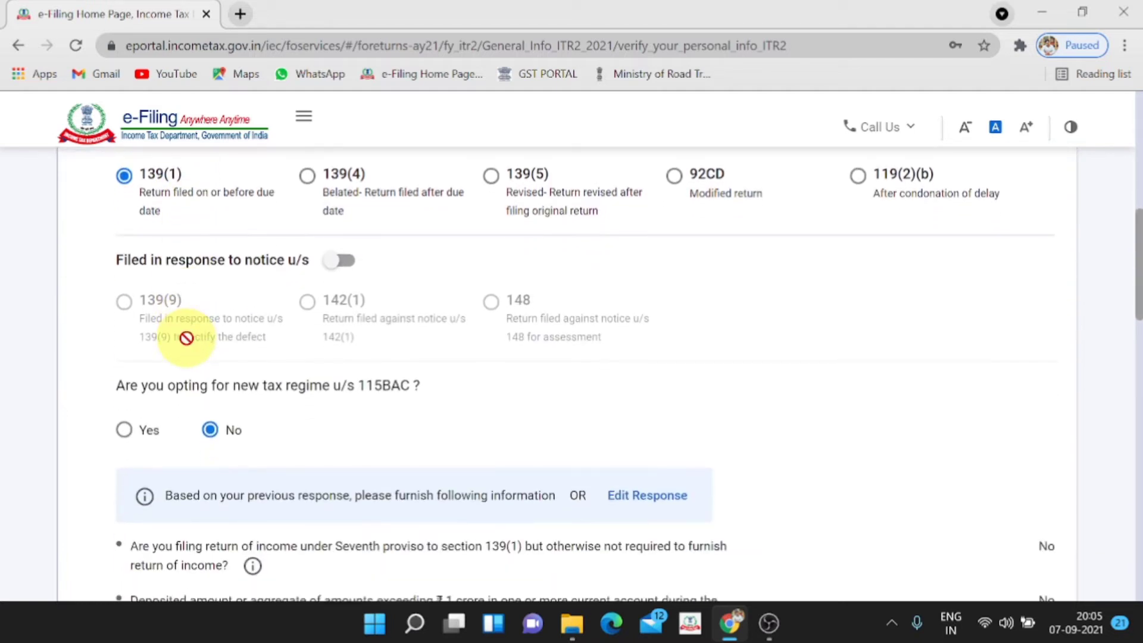
scroll(185, 334, "up", 3)
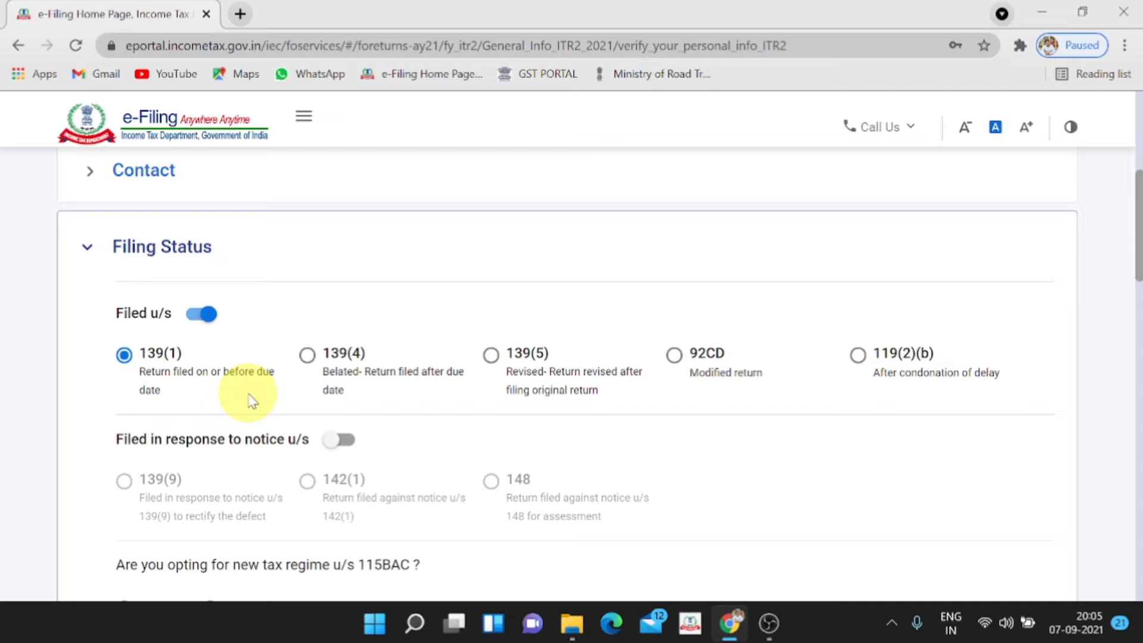
scroll(216, 404, "down", 3)
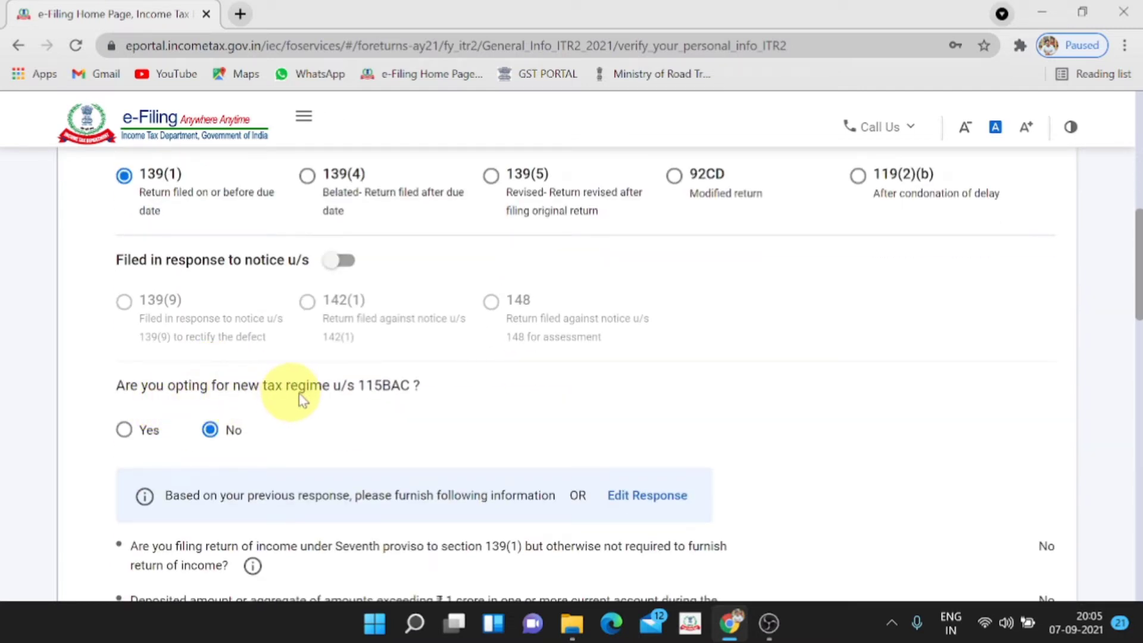
scroll(383, 399, "down", 2)
scroll(385, 402, "down", 6)
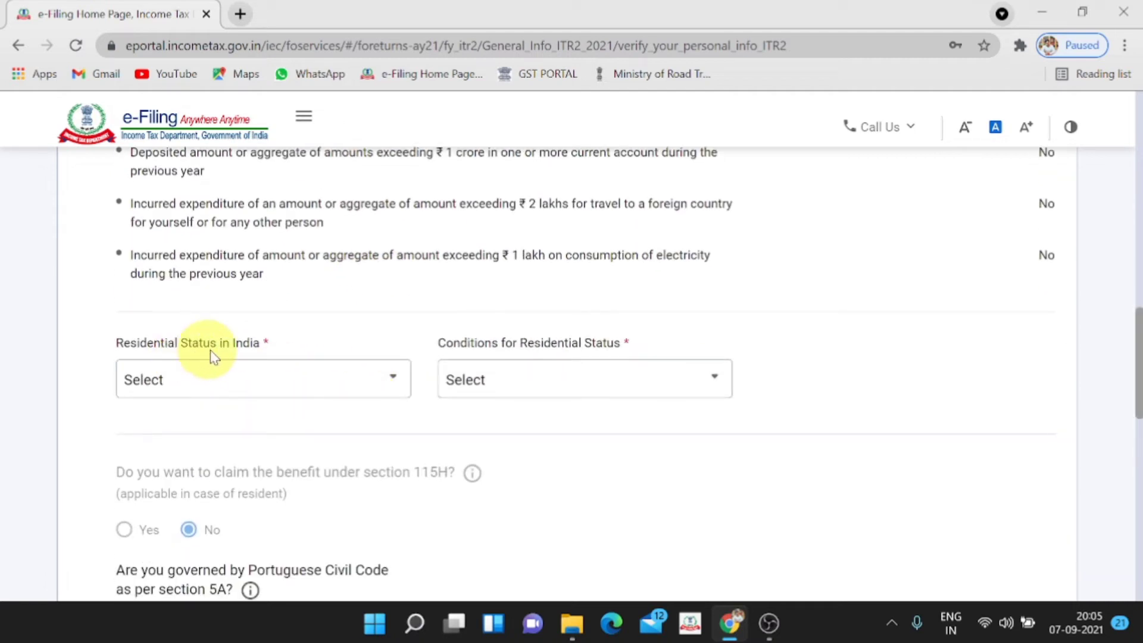
Set residential status to Resident with the 182-days-or-more condition [section 6(1)(a)]
left_click(255, 380)
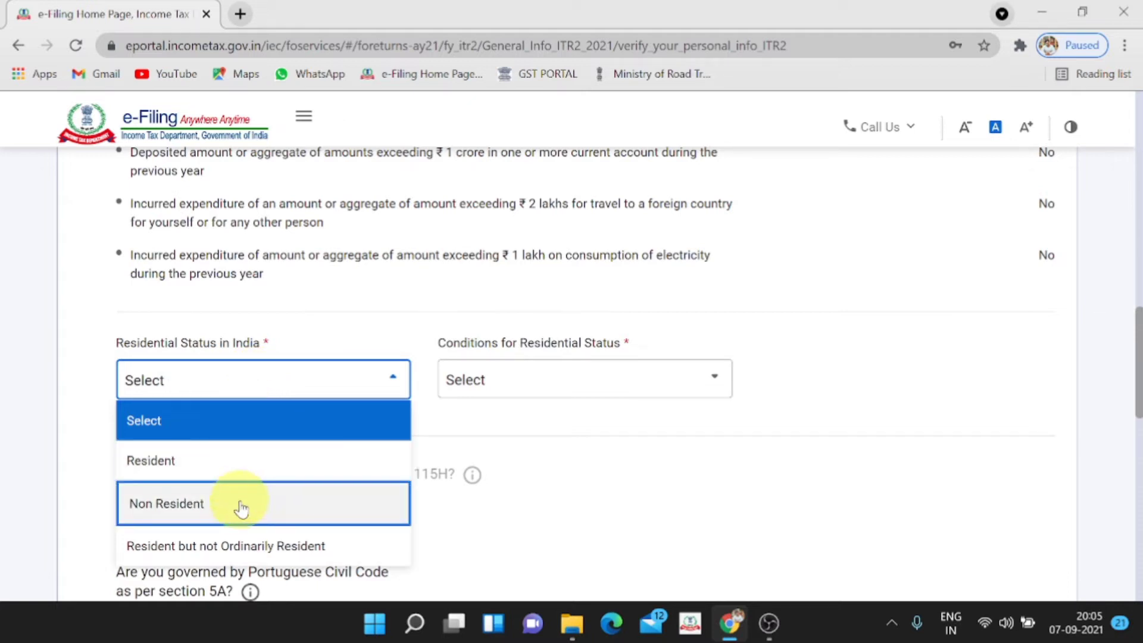
left_click(239, 464)
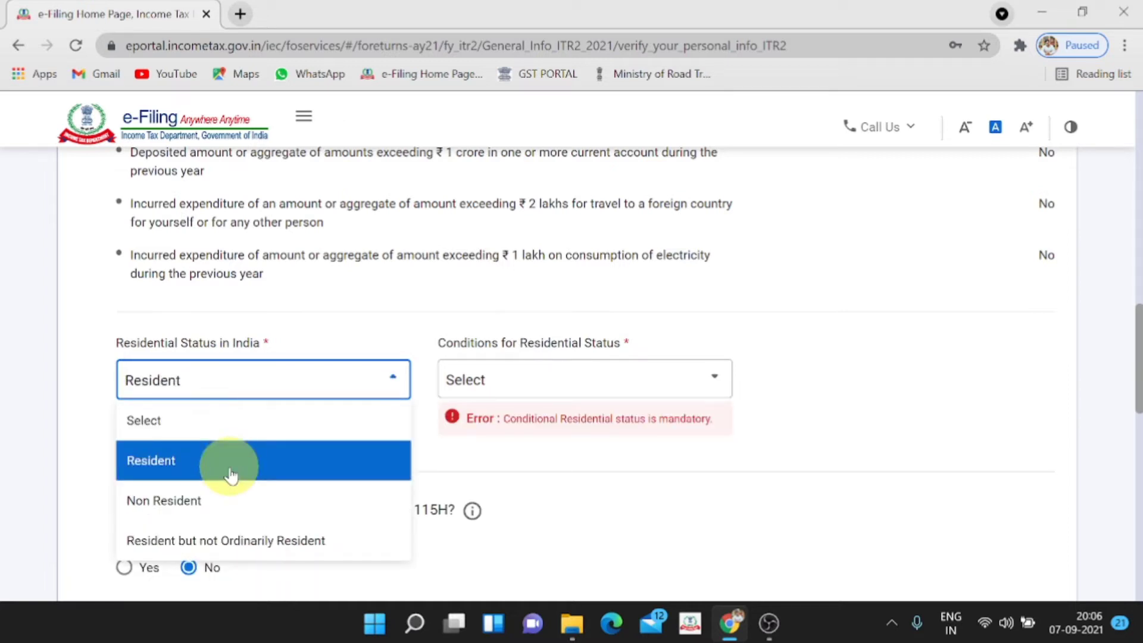
left_click(231, 475)
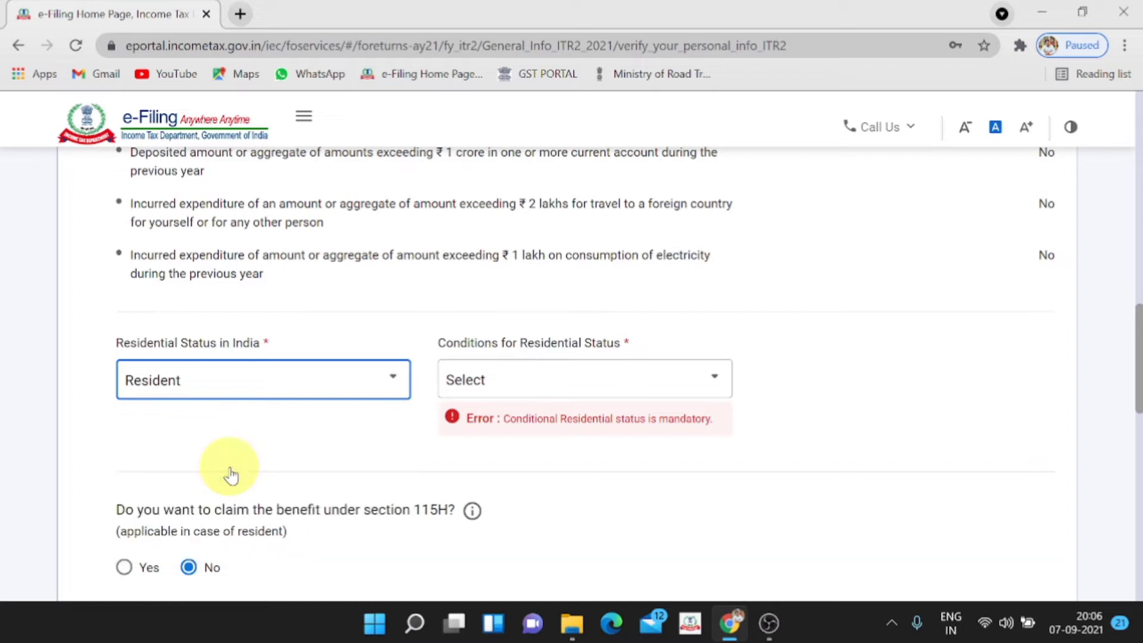
left_click(519, 385)
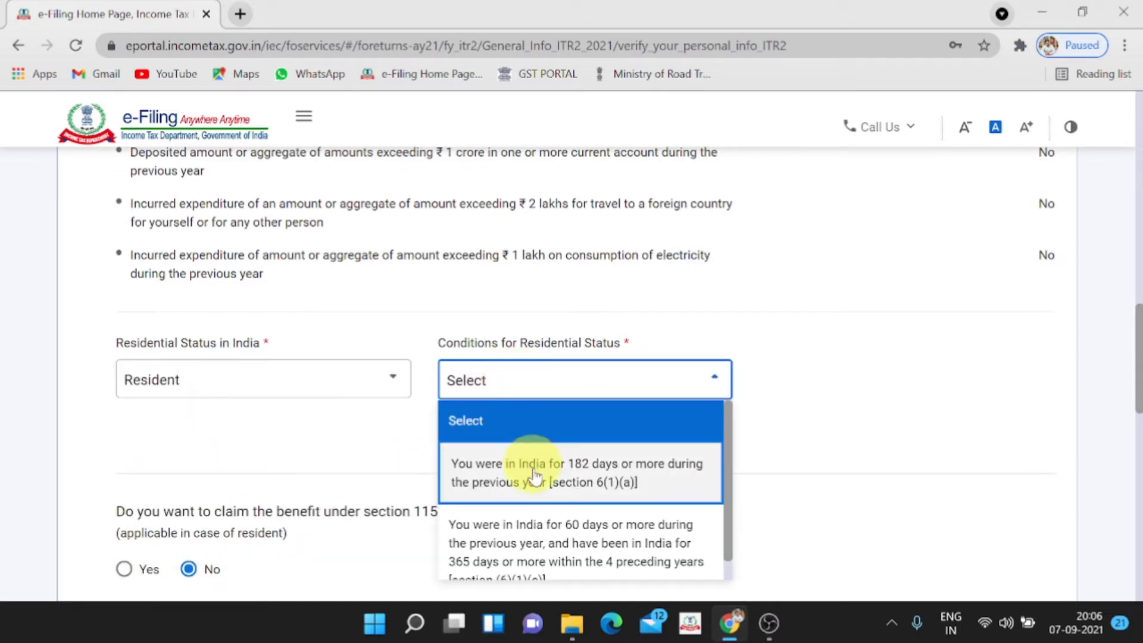
scroll(534, 482, "down", 1)
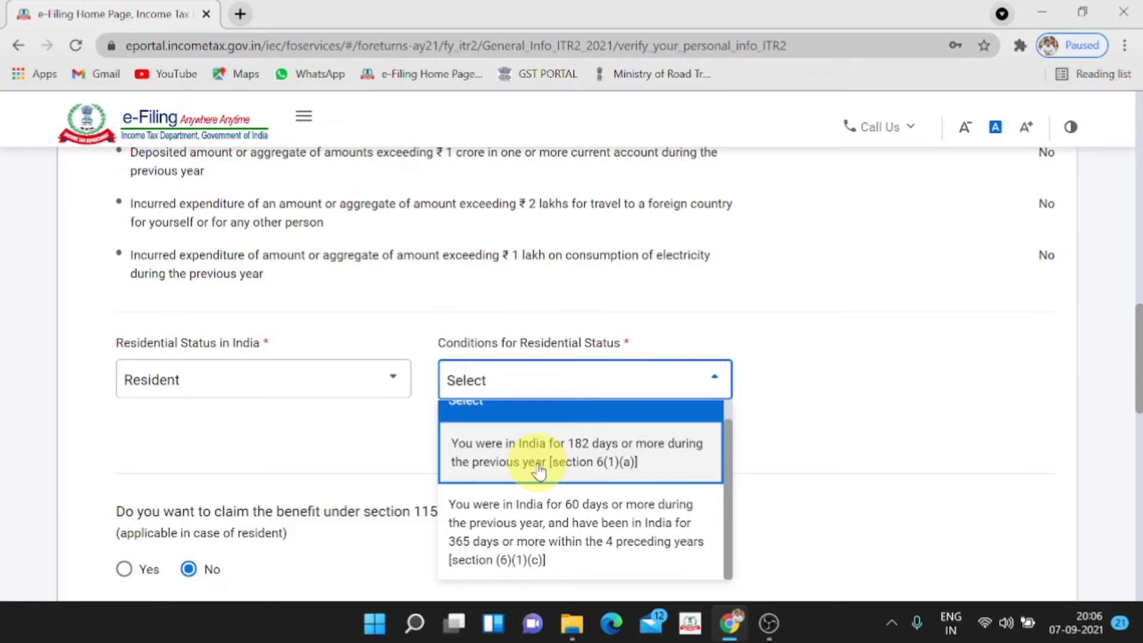
left_click(538, 470)
scroll(539, 470, "down", 3)
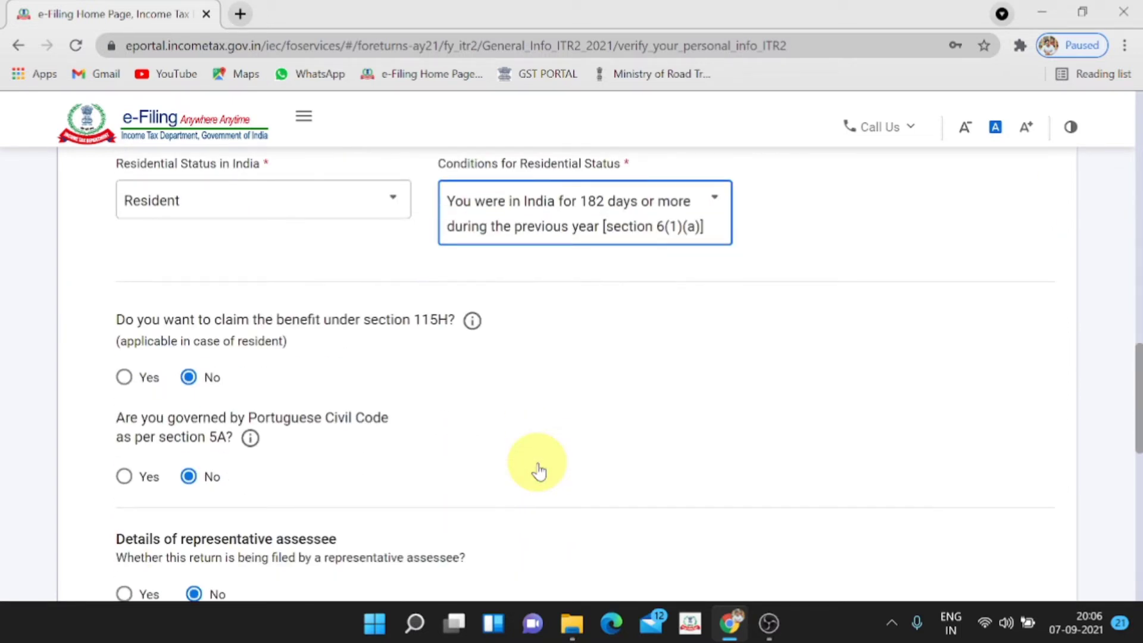
Answer No to the Portuguese Civil Code and representative assessee questions
scroll(539, 471, "down", 3)
scroll(535, 467, "up", 3)
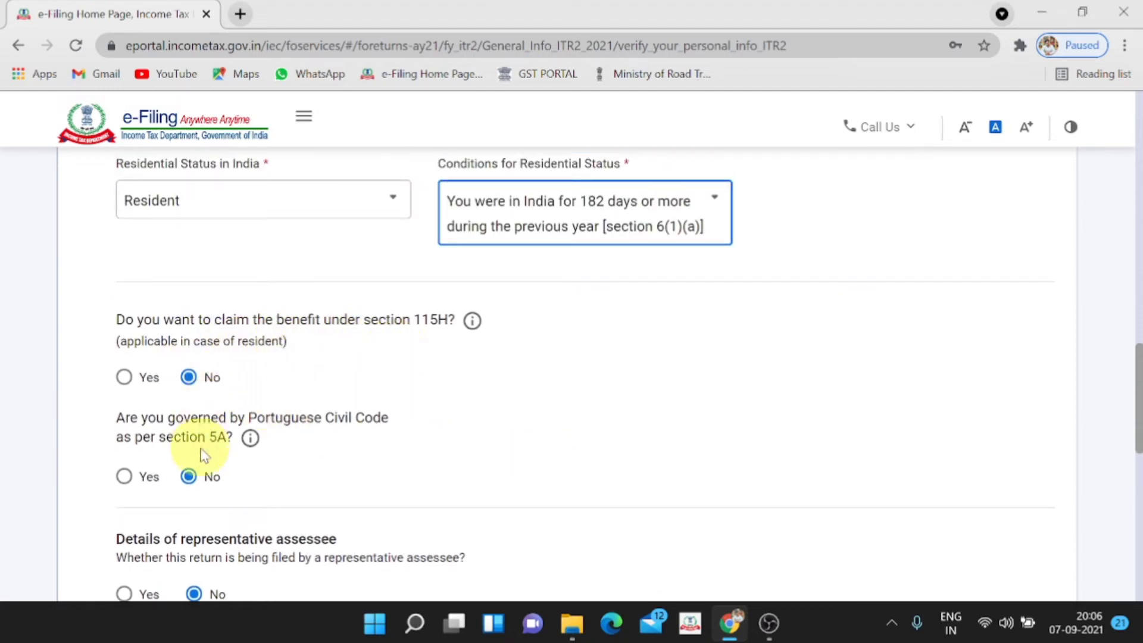
left_click(208, 477)
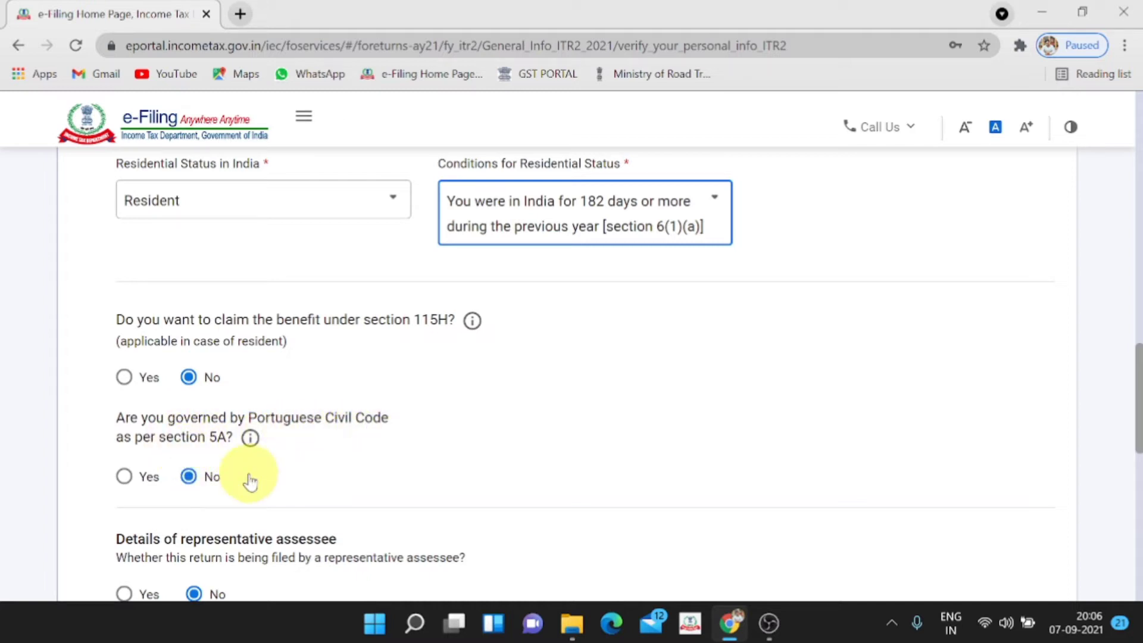
scroll(248, 473, "down", 3)
left_click(204, 417)
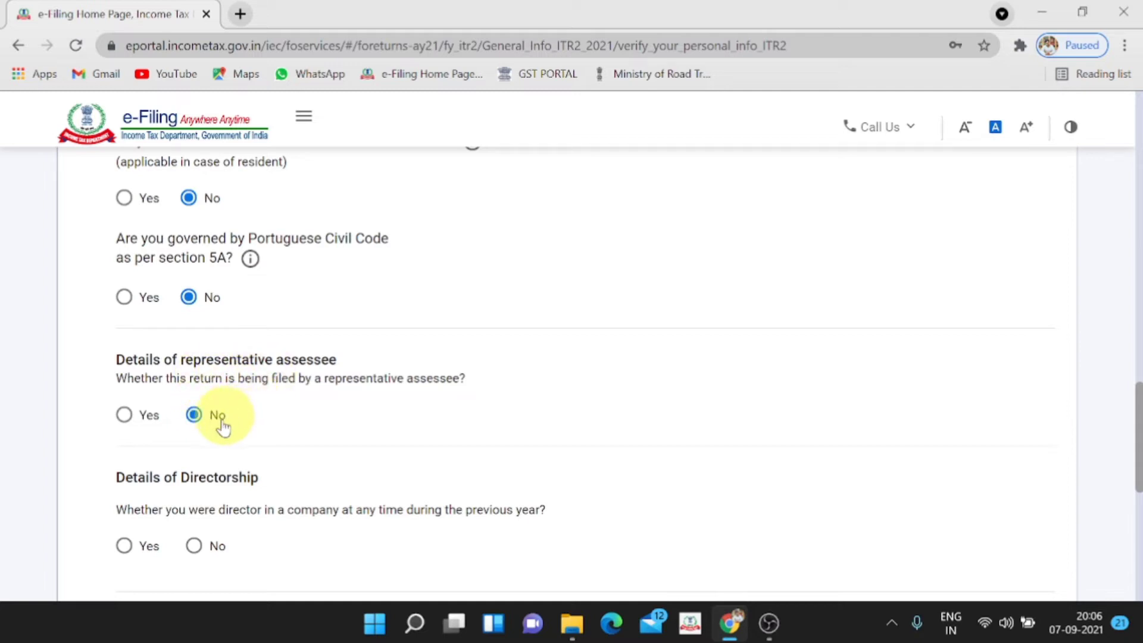
scroll(221, 425, "down", 1)
scroll(222, 426, "down", 1)
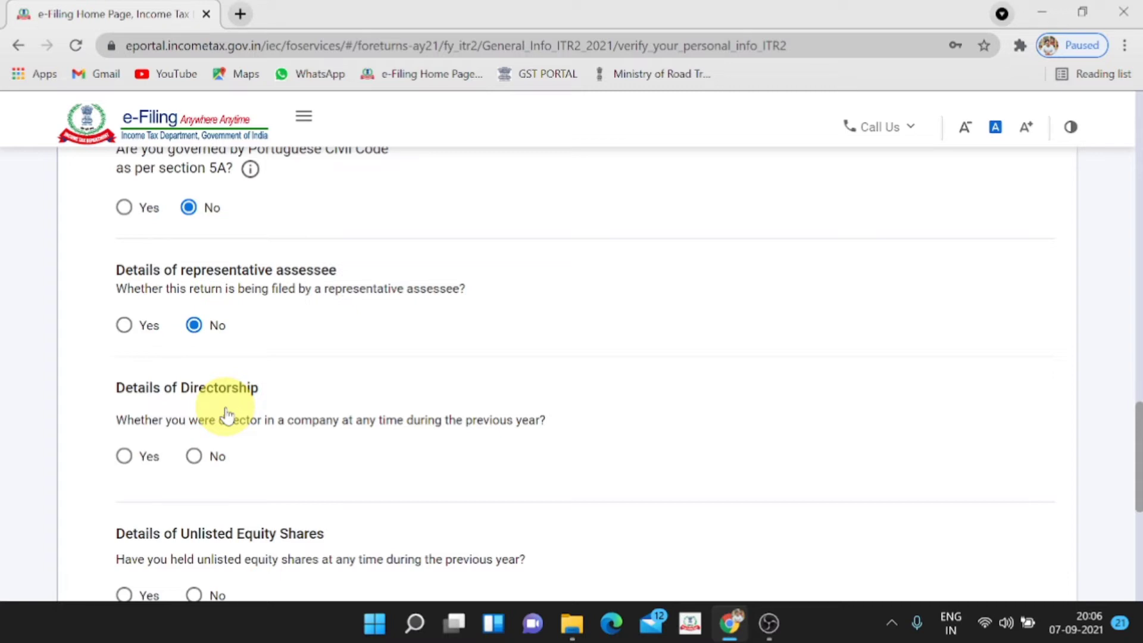
Answer No for directorship and unlisted equity shares, then save Filing Status
left_click(125, 457)
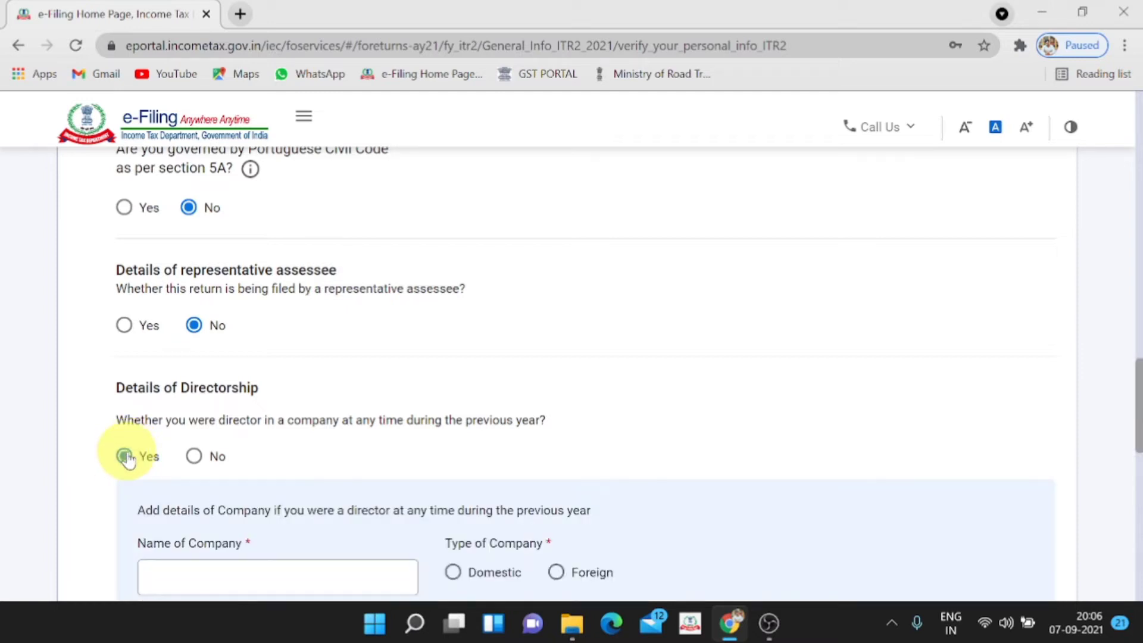
scroll(126, 457, "down", 3)
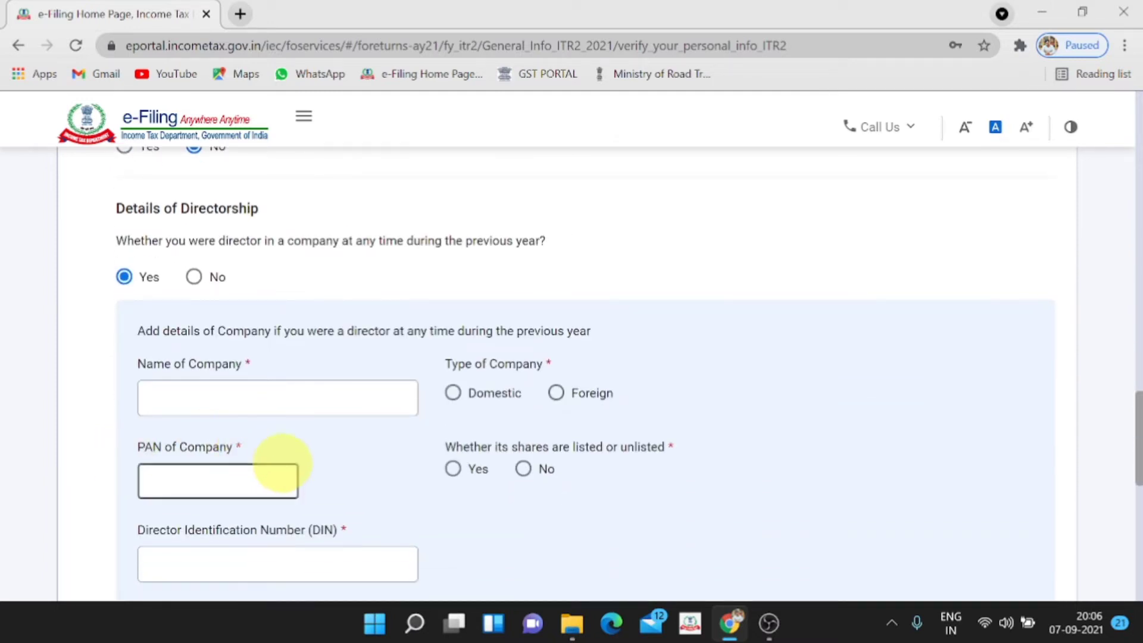
left_click(194, 277)
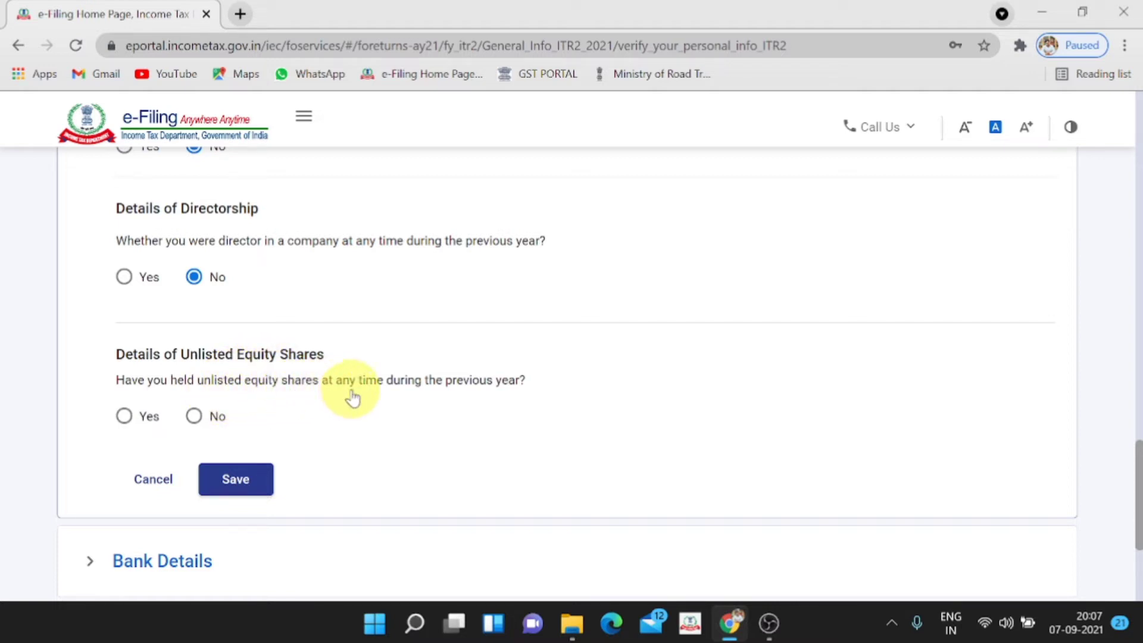
scroll(353, 398, "down", 1)
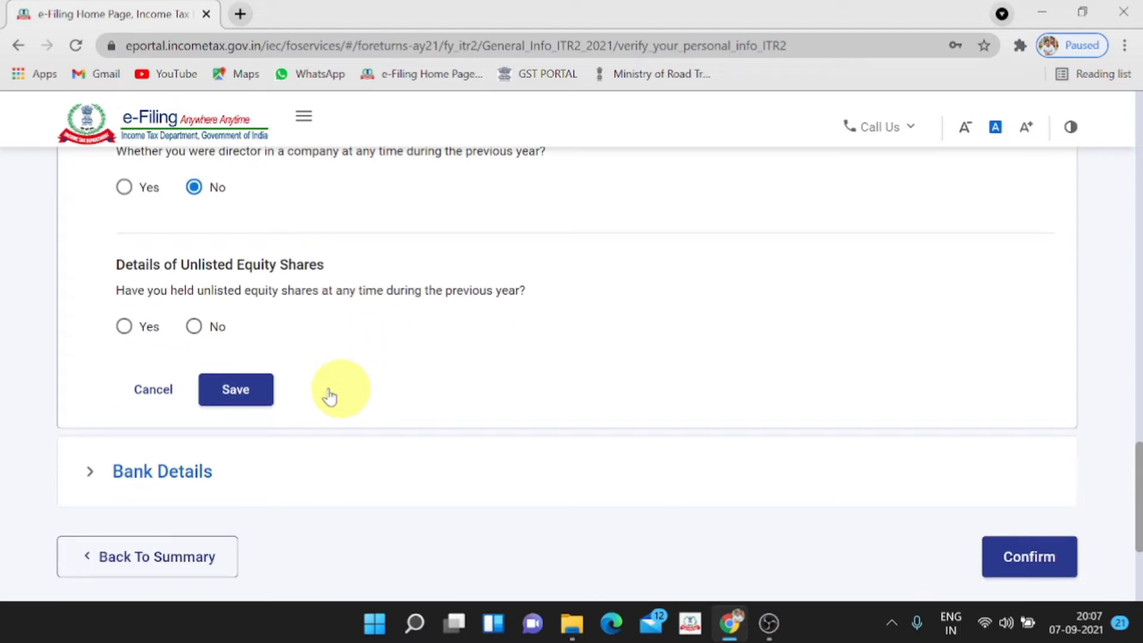
left_click(194, 326)
left_click(235, 396)
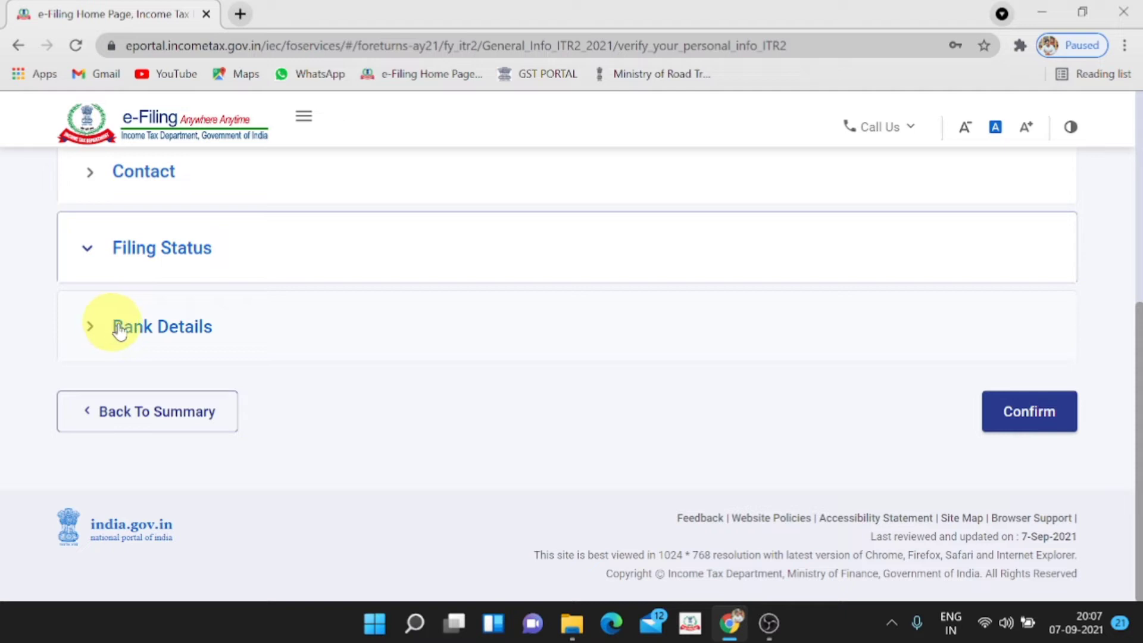
Keep the validated bank account nominated for refund in Bank Details and confirm Part A
left_click(132, 327)
scroll(164, 384, "down", 3)
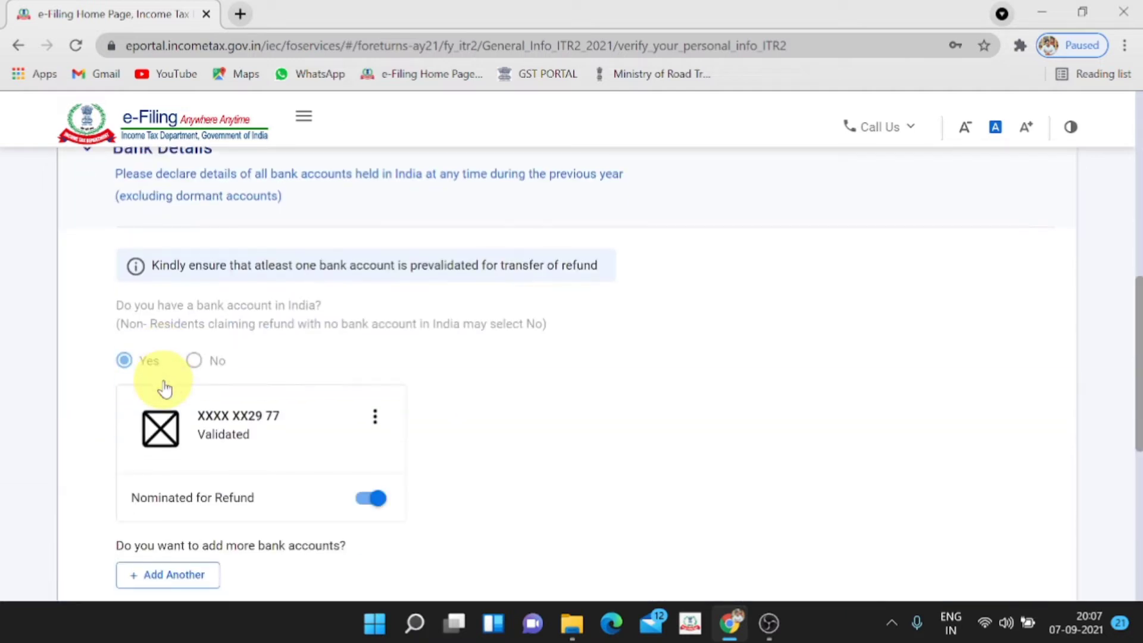
left_click(366, 500)
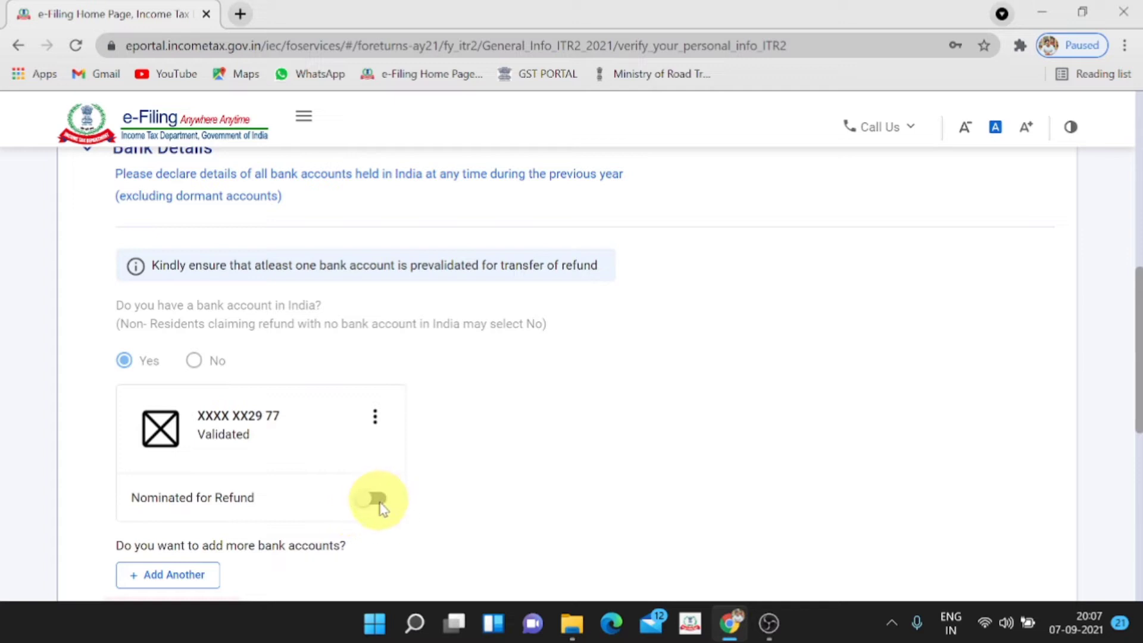
left_click(378, 501)
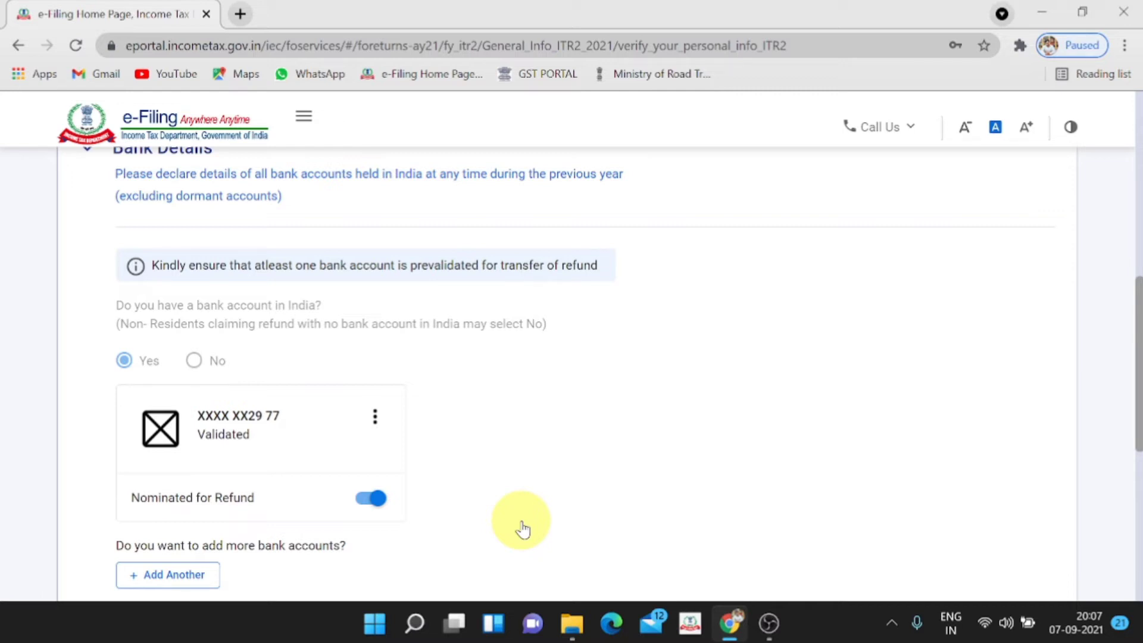
scroll(522, 529, "down", 6)
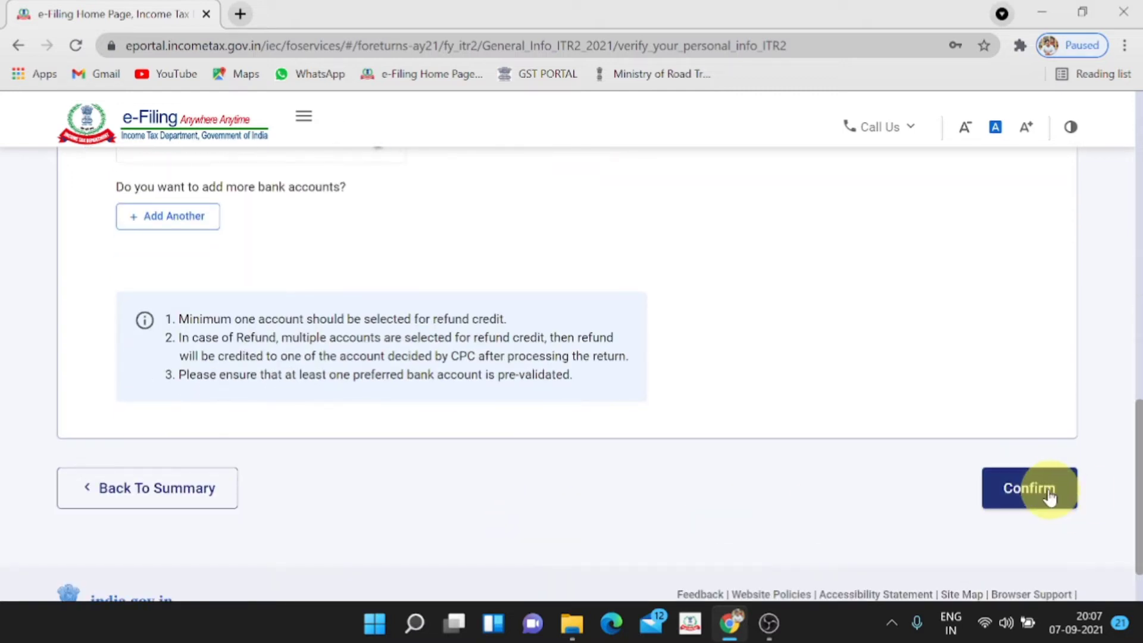
left_click(1049, 496)
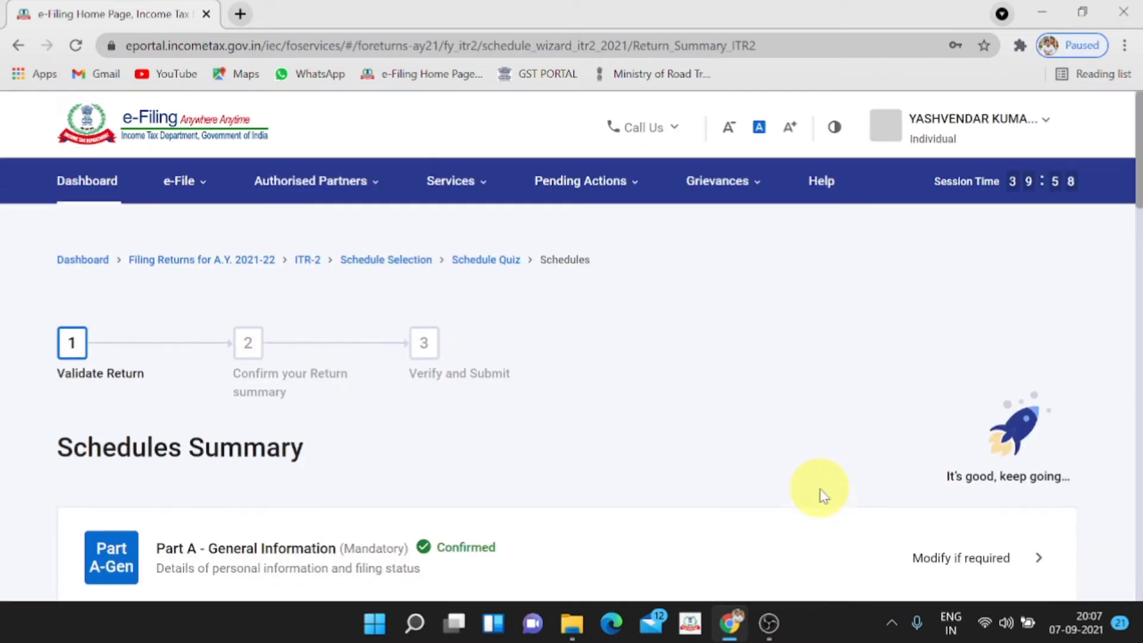
Open Schedule Salary showing ₹0 total gross salary and begin adding another employer
scroll(822, 497, "down", 3)
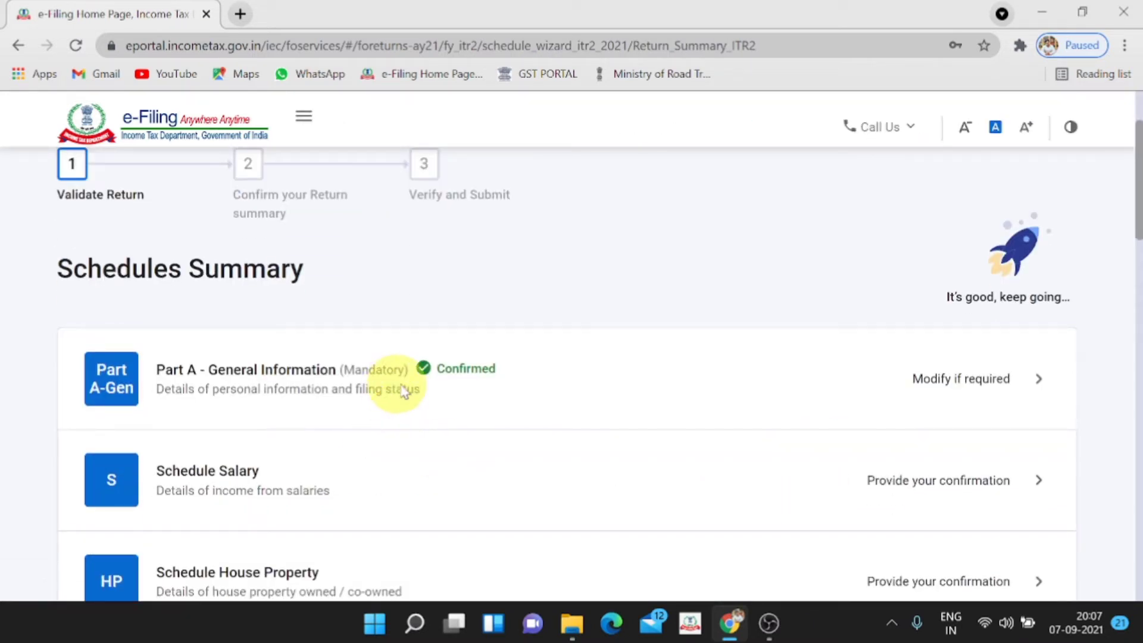
scroll(449, 381, "down", 2)
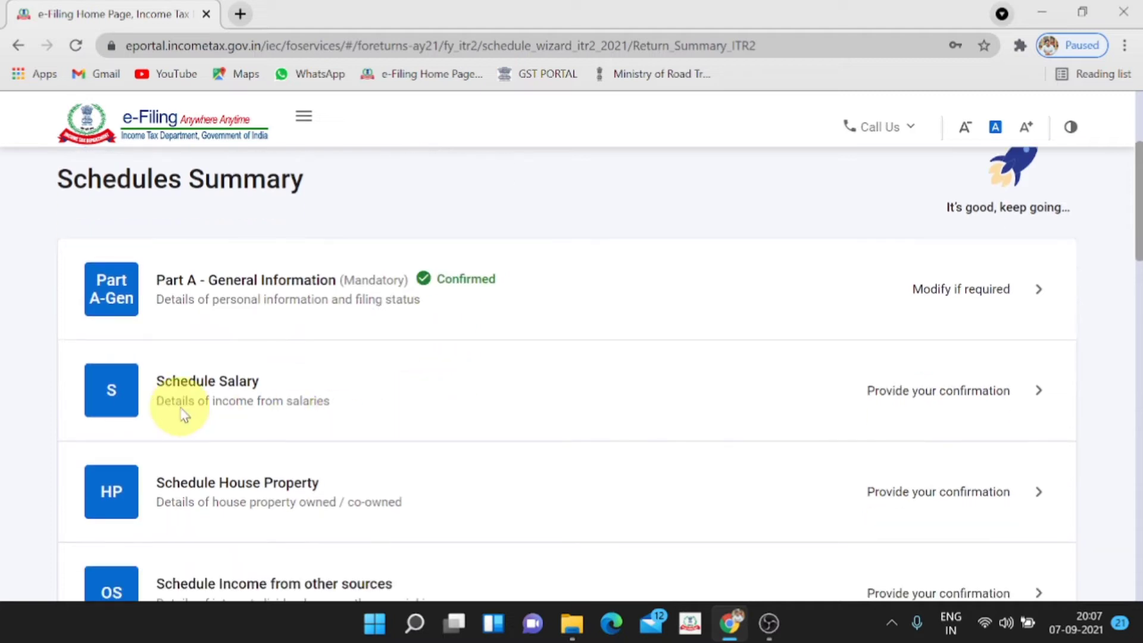
left_click(1037, 396)
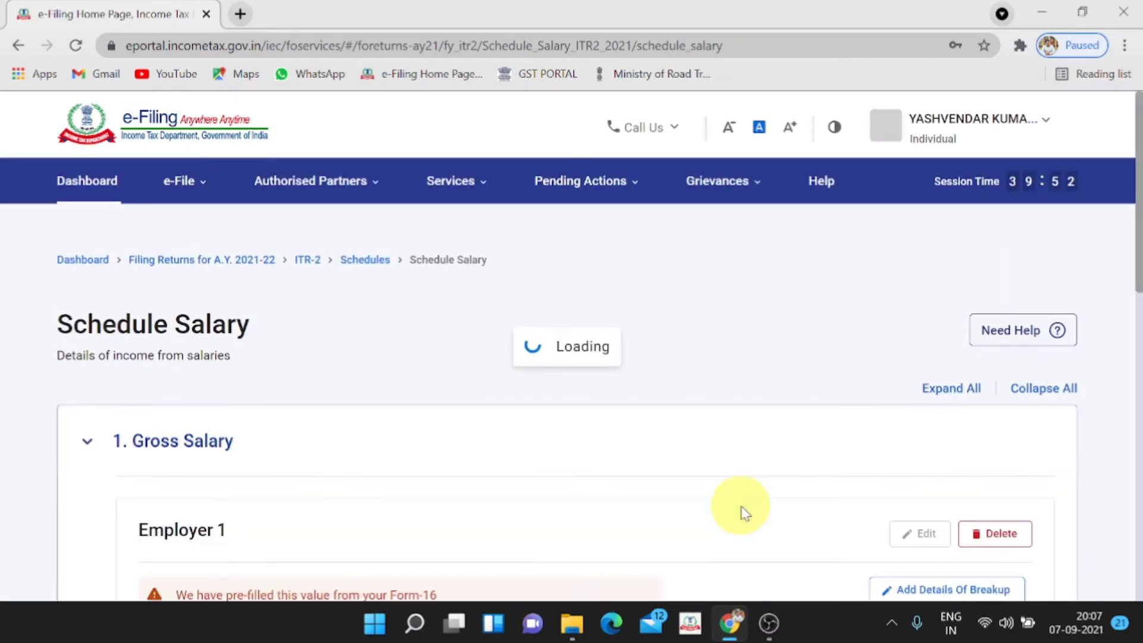
scroll(719, 494, "down", 5)
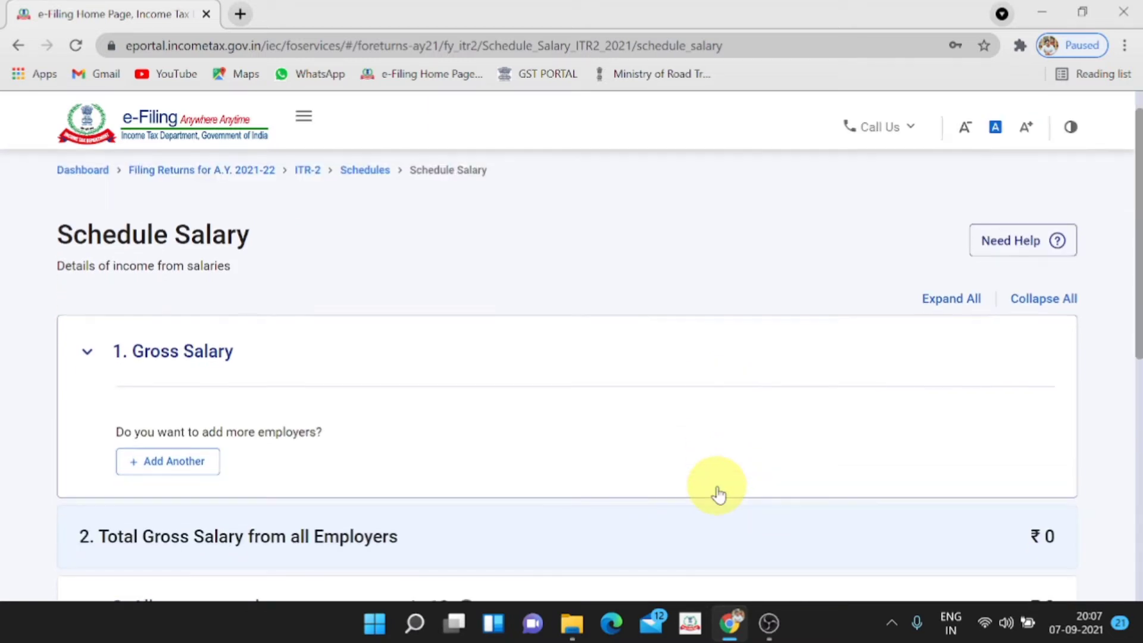
left_click(143, 283)
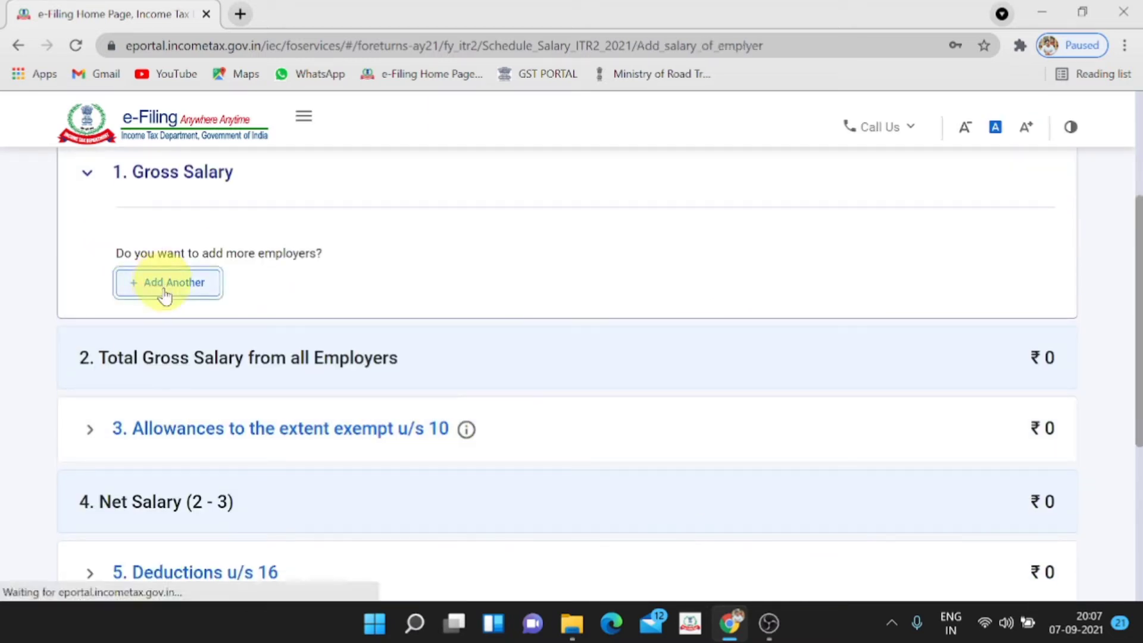
Enter employer name AHUJA TRADING PV, the employer's TAN, address and city
left_click(292, 424)
type("AHUJA TRADING PVT LTD.")
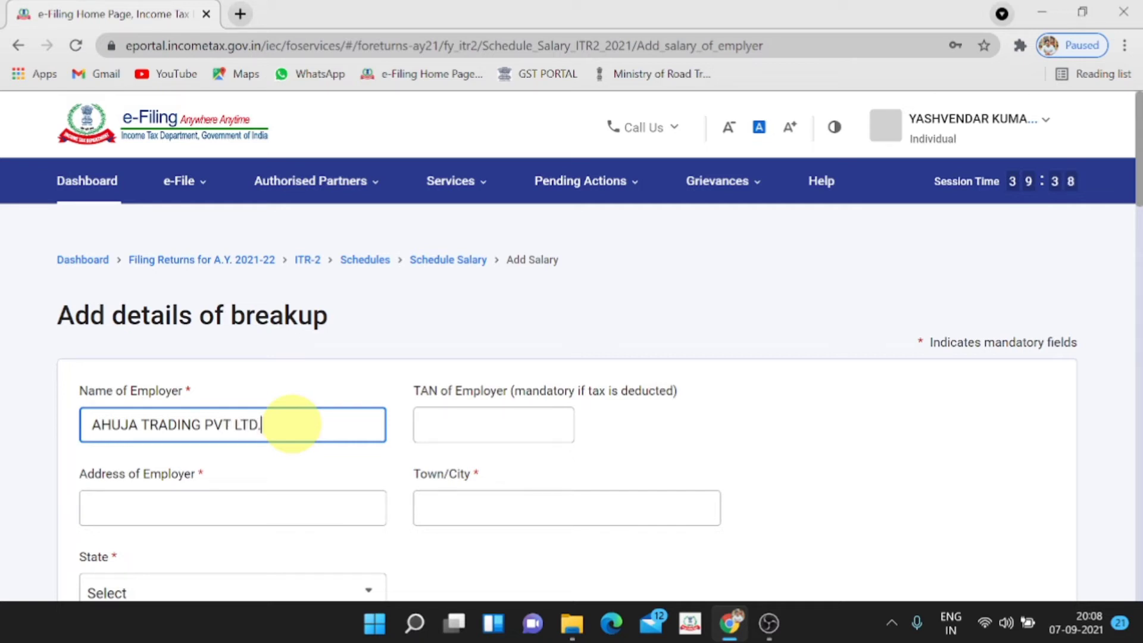
key("Tab")
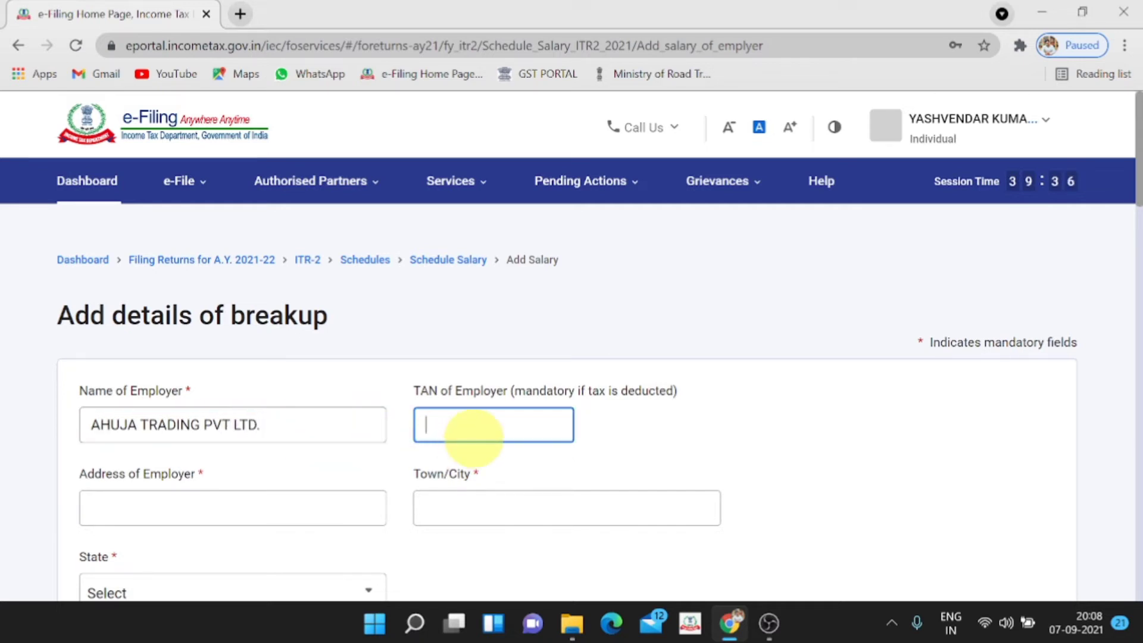
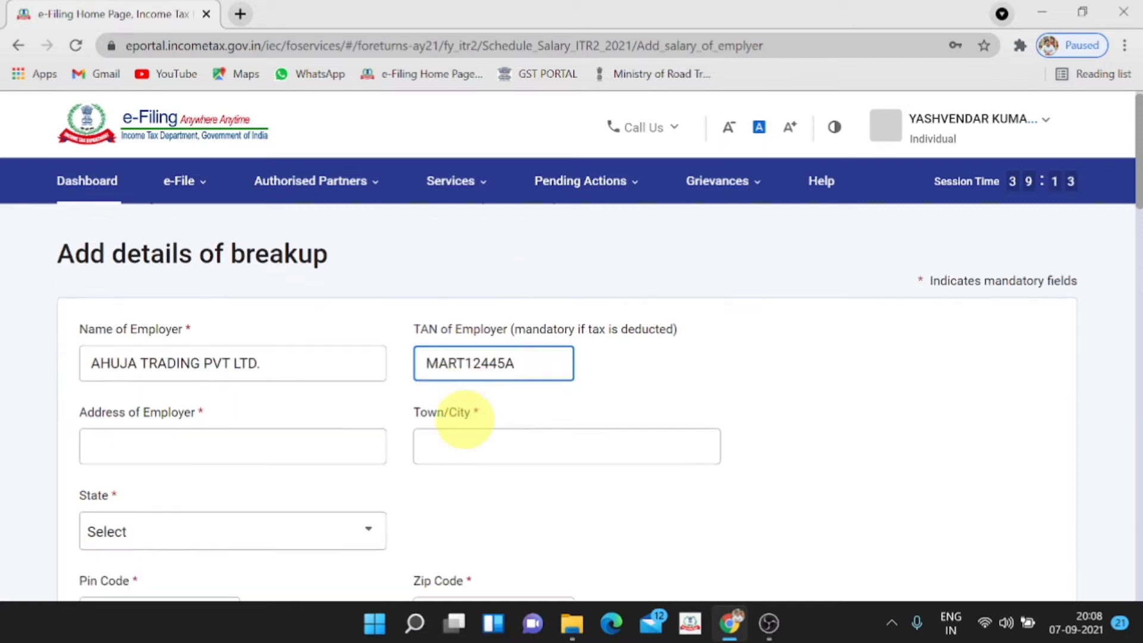
scroll(458, 421, "down", 2)
left_click(283, 422)
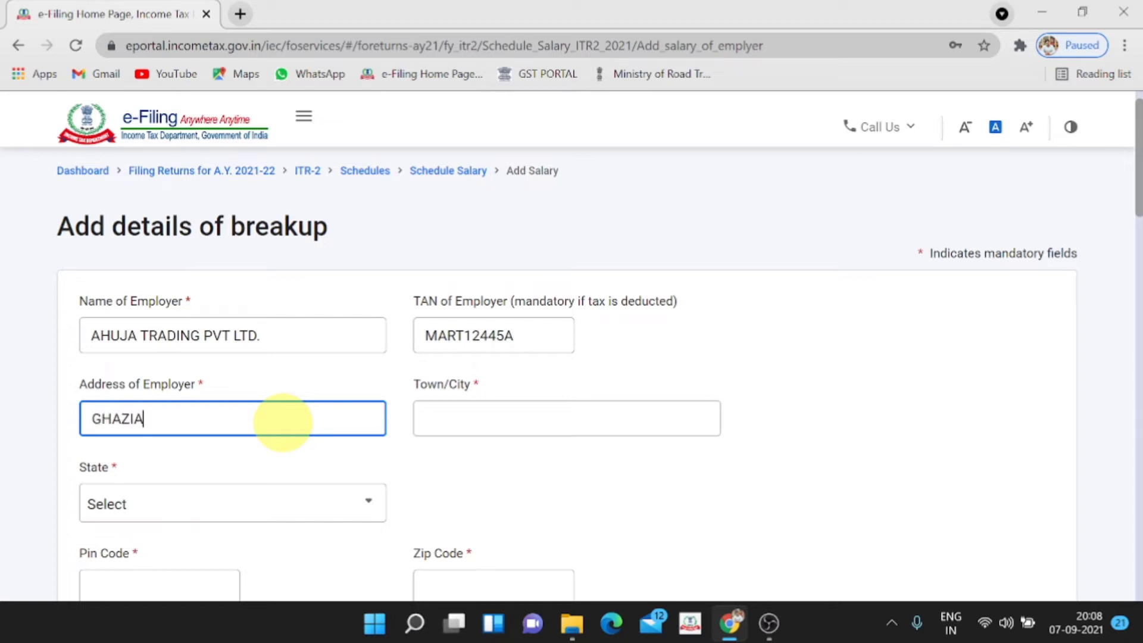
type("GHAZIABAD")
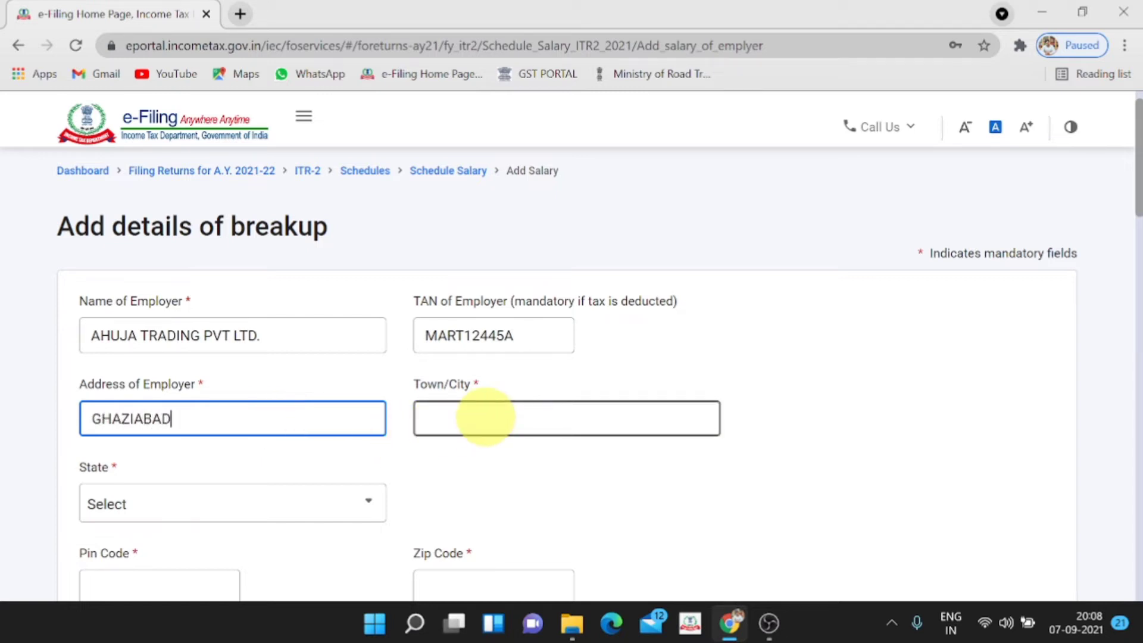
left_click(484, 417)
type("GHAZAIABD")
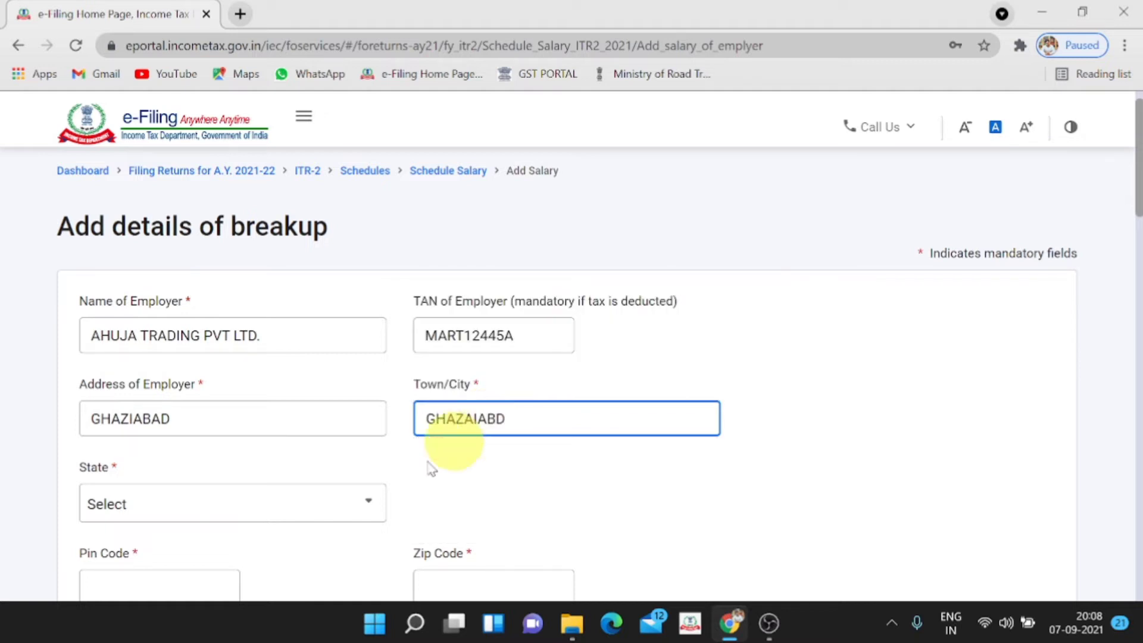
Fill in the employer's state and pin code
left_click(280, 509)
scroll(280, 512, "down", 2)
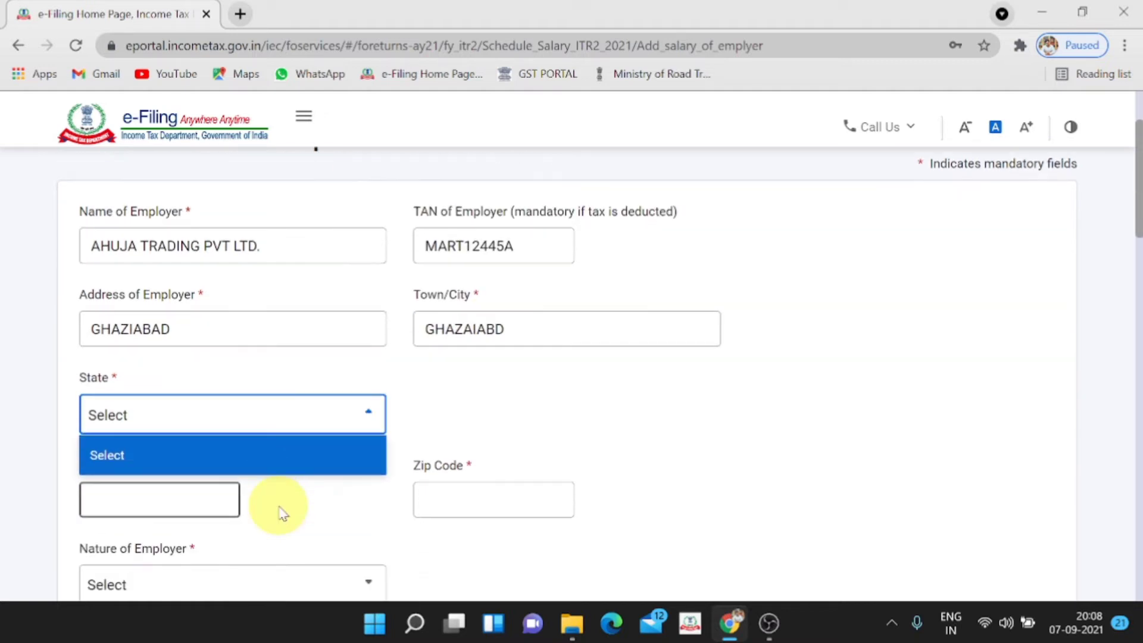
left_click(301, 435)
left_click(160, 500)
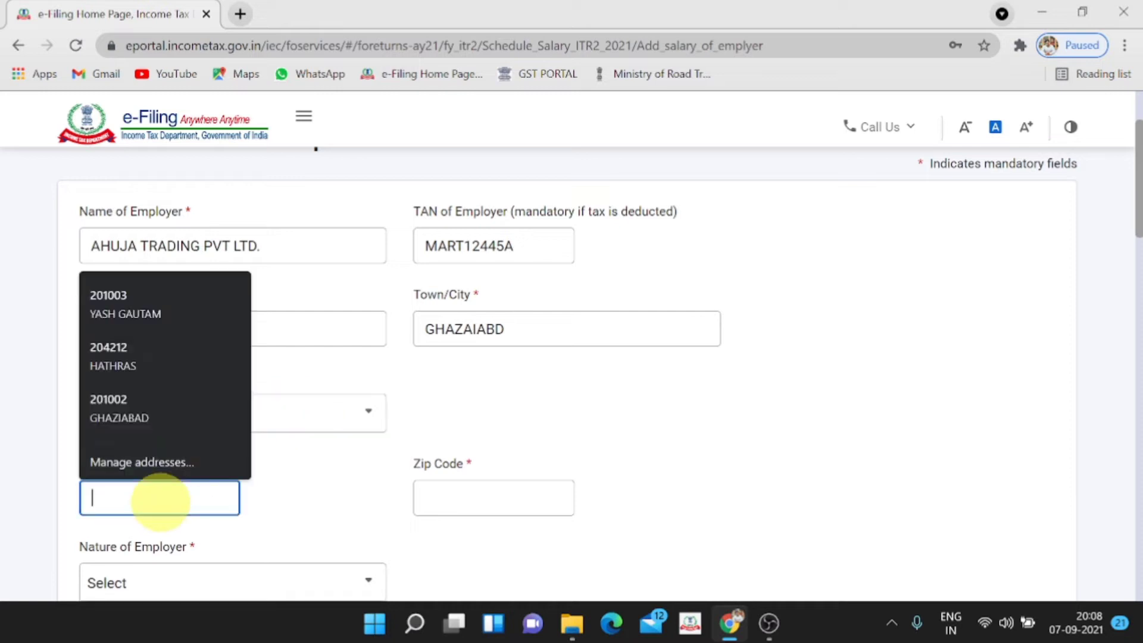
type("20")
type("1001")
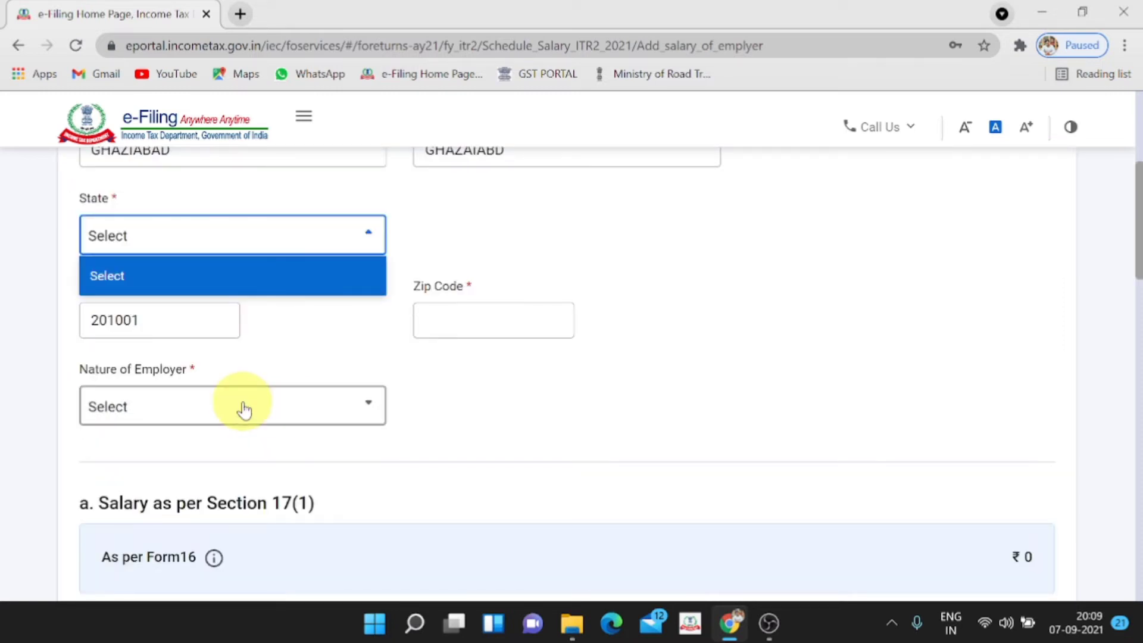
Set the nature of employer to Others
left_click(244, 409)
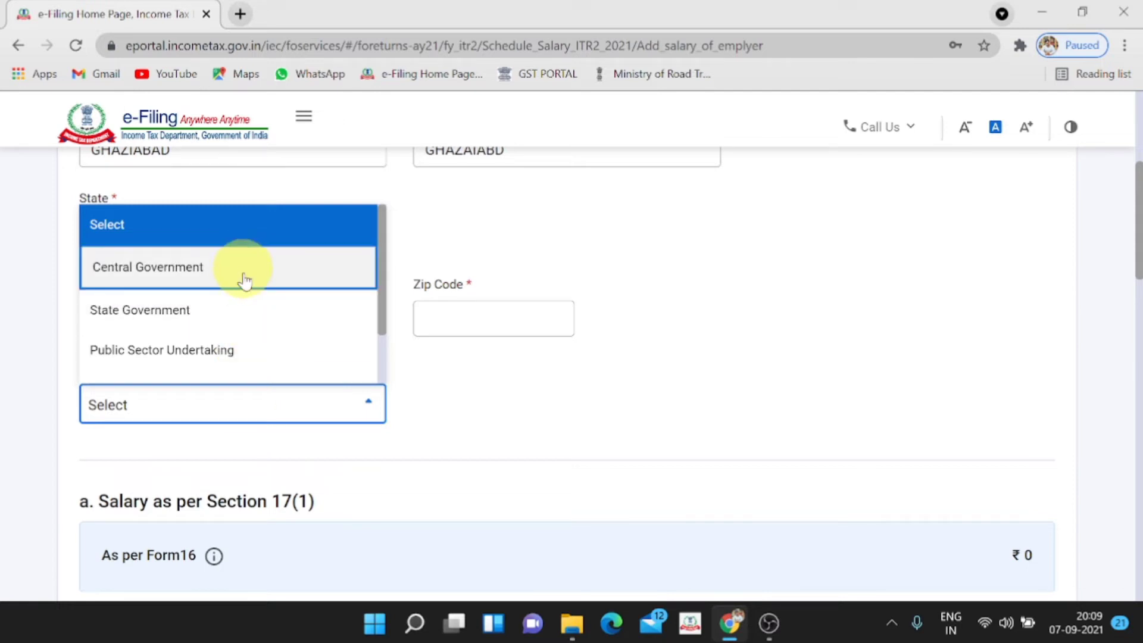
scroll(239, 319, "down", 2)
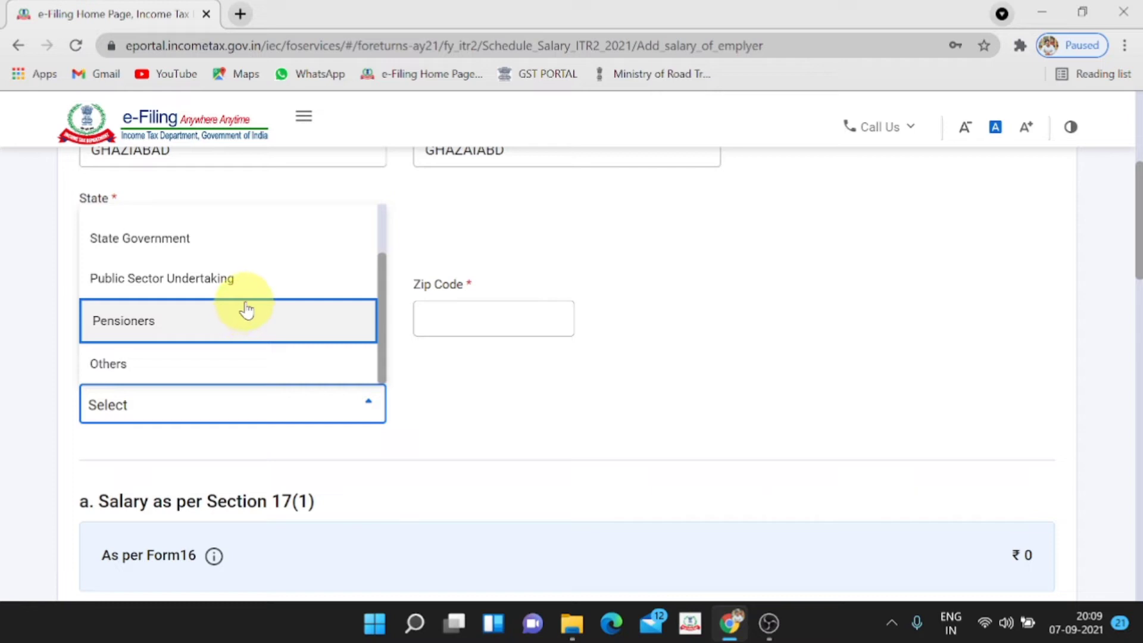
scroll(241, 336, "down", 2)
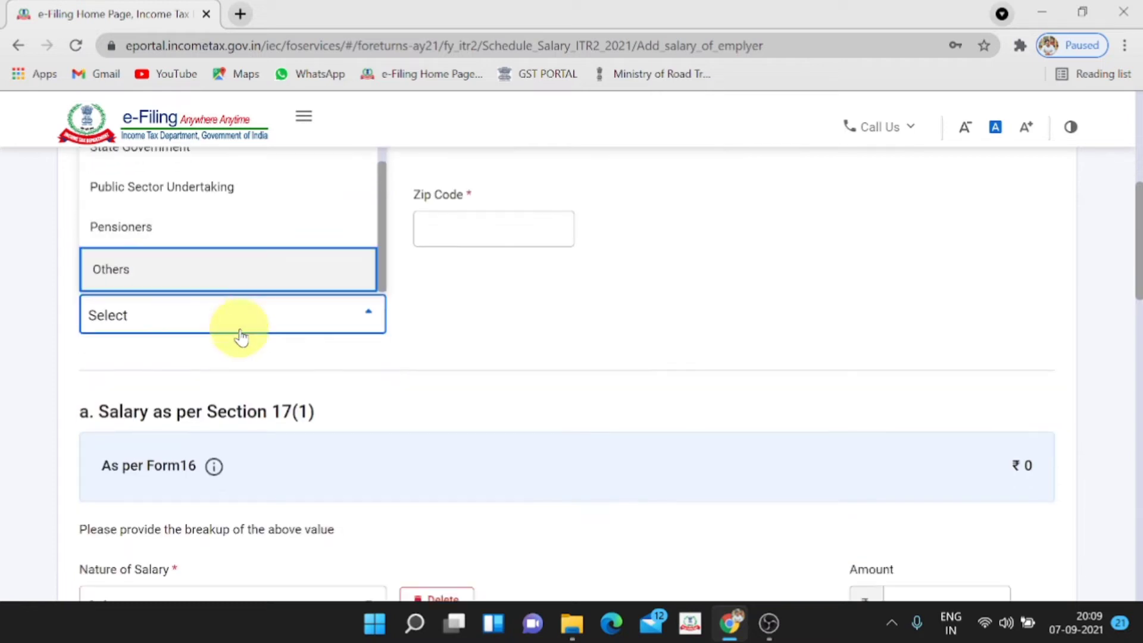
left_click(246, 278)
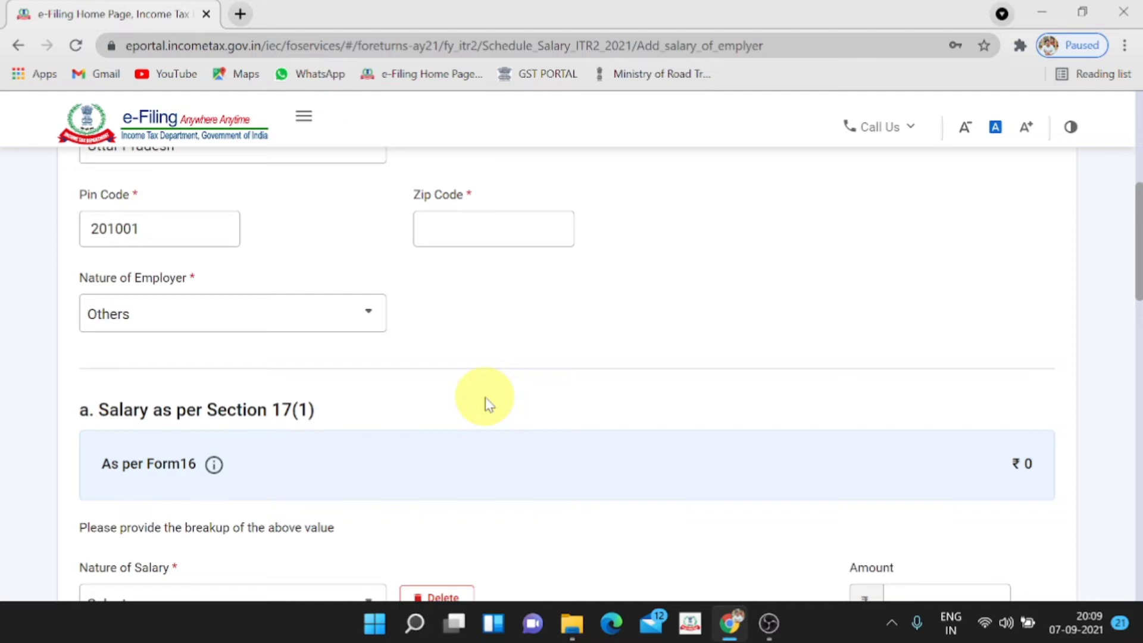
scroll(470, 402, "up", 6)
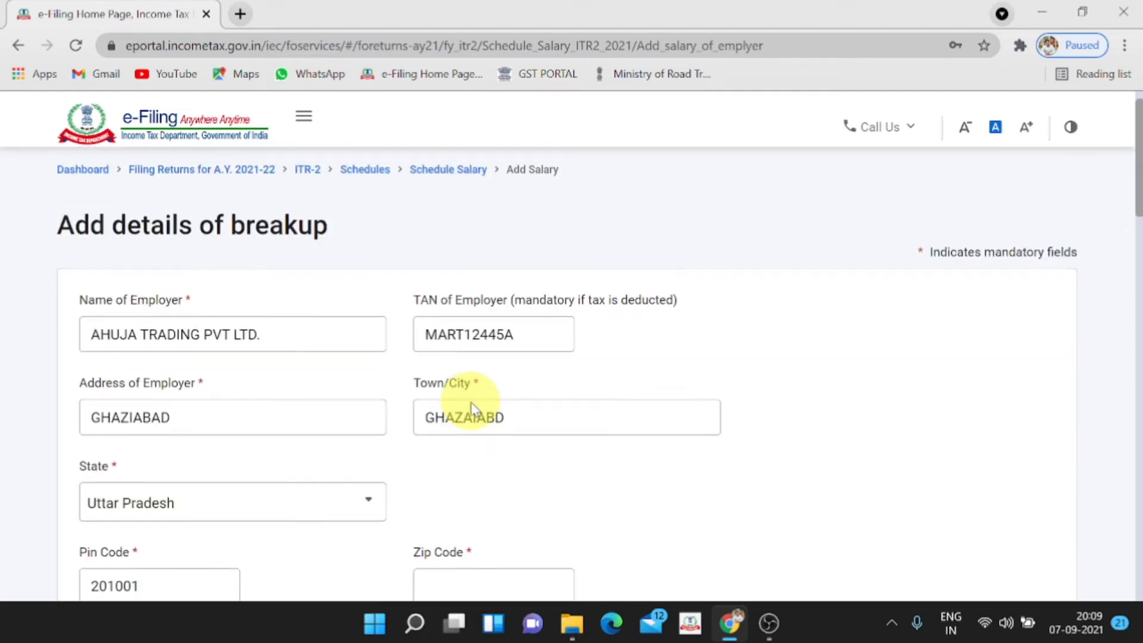
scroll(470, 403, "down", 6)
scroll(471, 403, "up", 3)
left_click(432, 408)
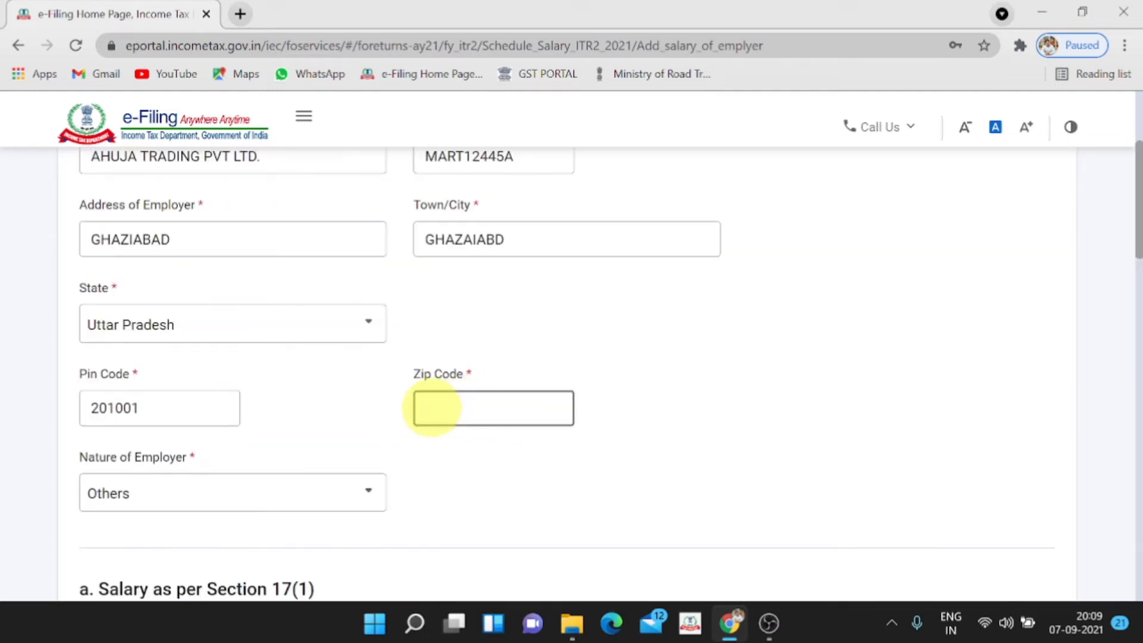
scroll(432, 409, "down", 6)
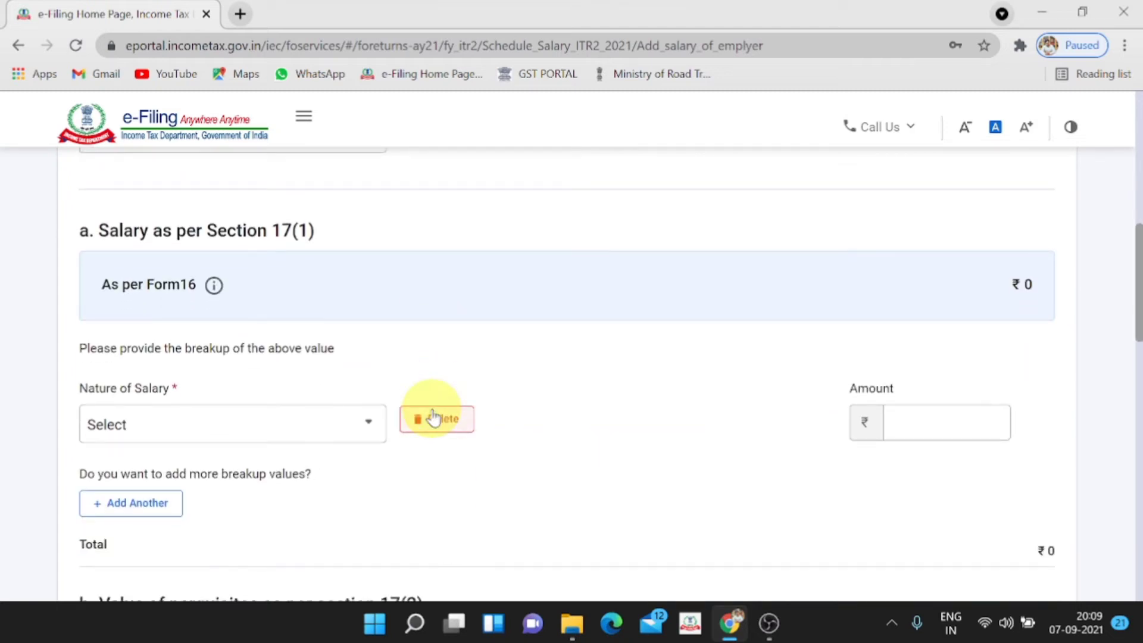
Add Basic salary of 2,50,000 under Section 17(1) and save the employer
left_click(188, 425)
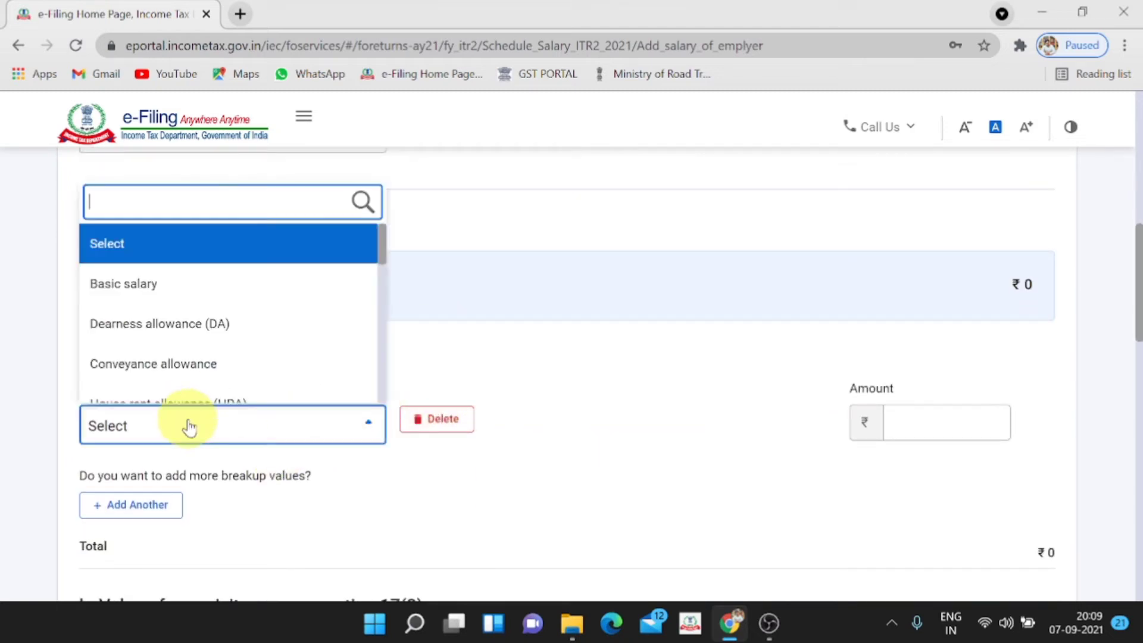
left_click(196, 300)
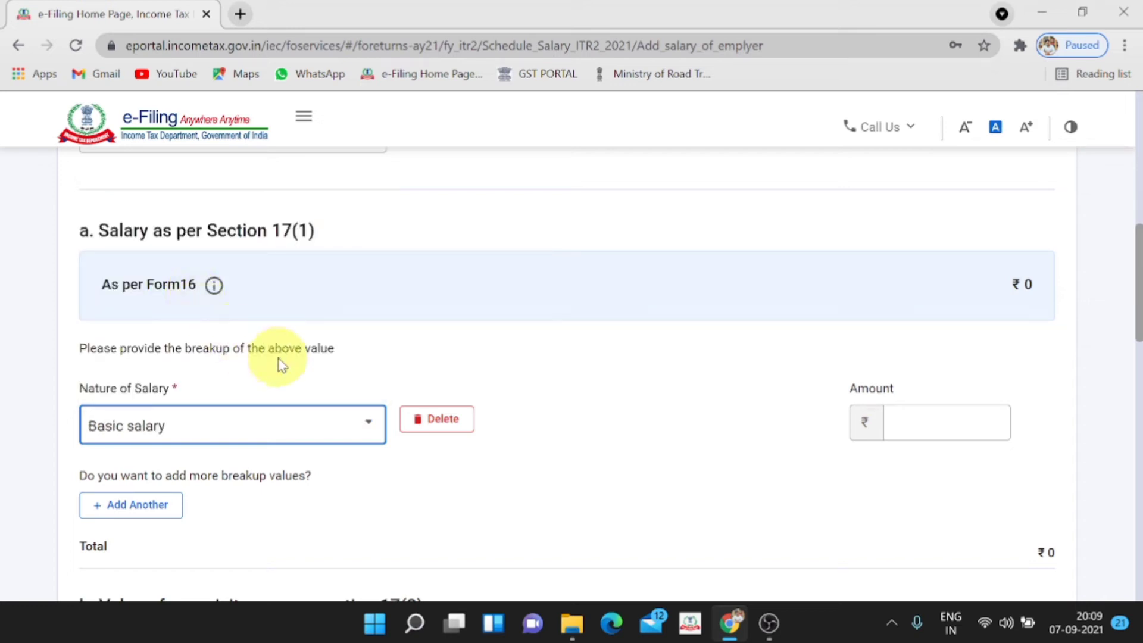
left_click(979, 424)
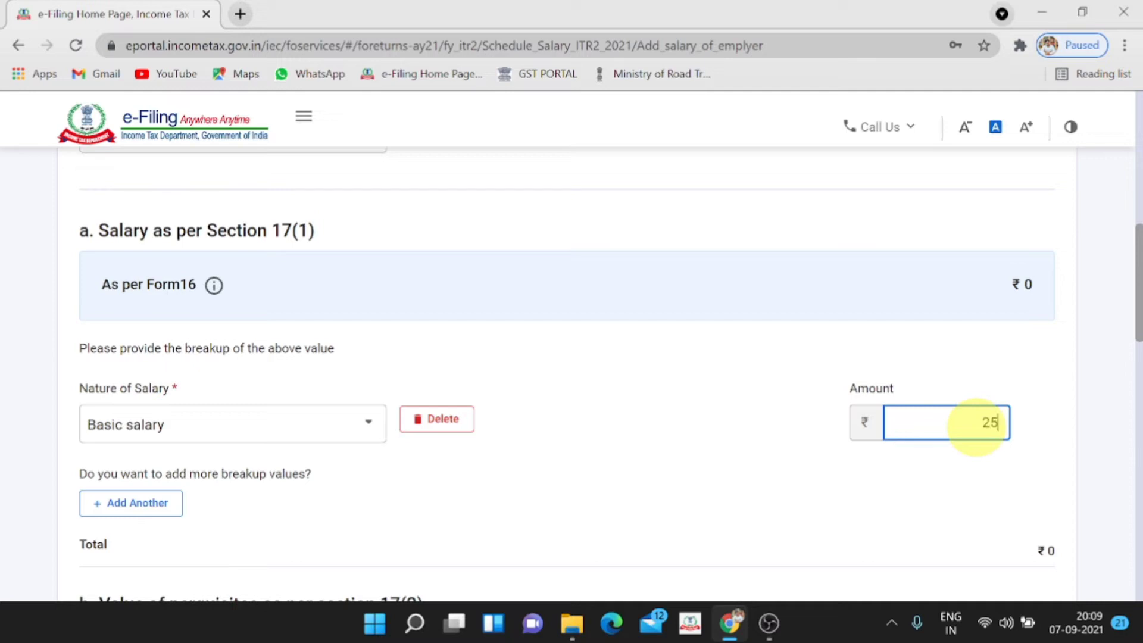
type("2,50,000")
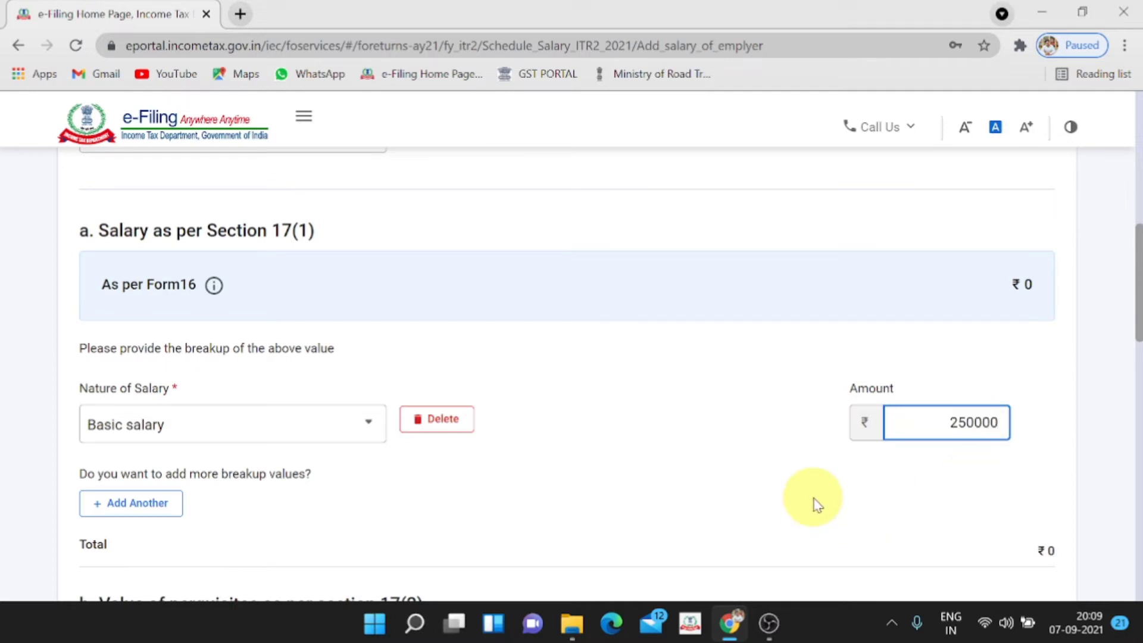
left_click(816, 503)
scroll(816, 503, "down", 6)
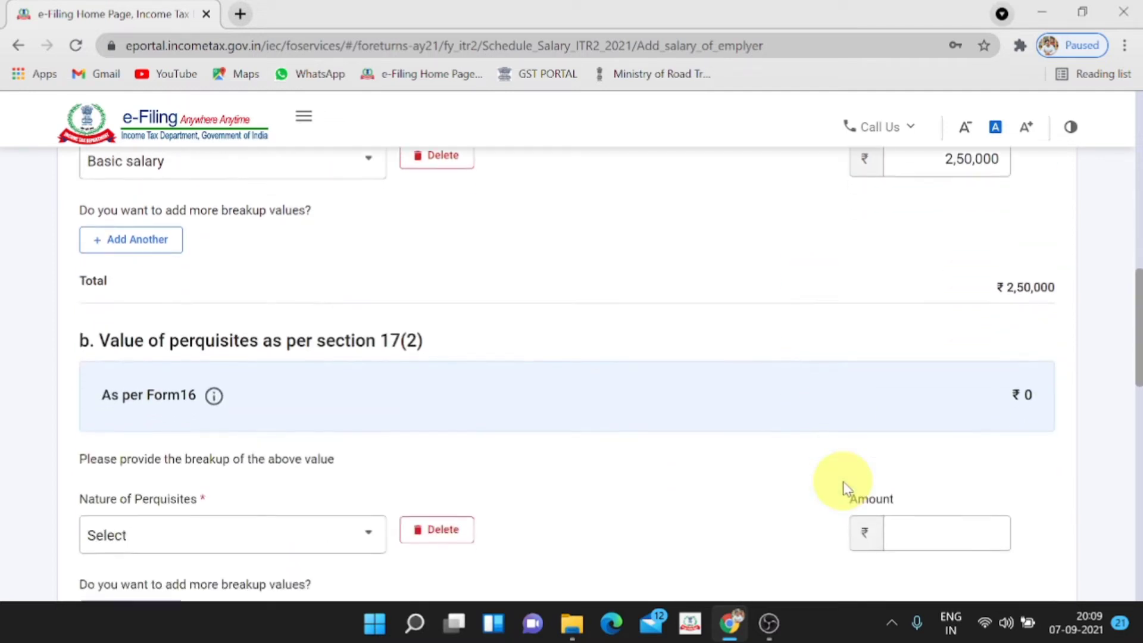
scroll(847, 488, "down", 10)
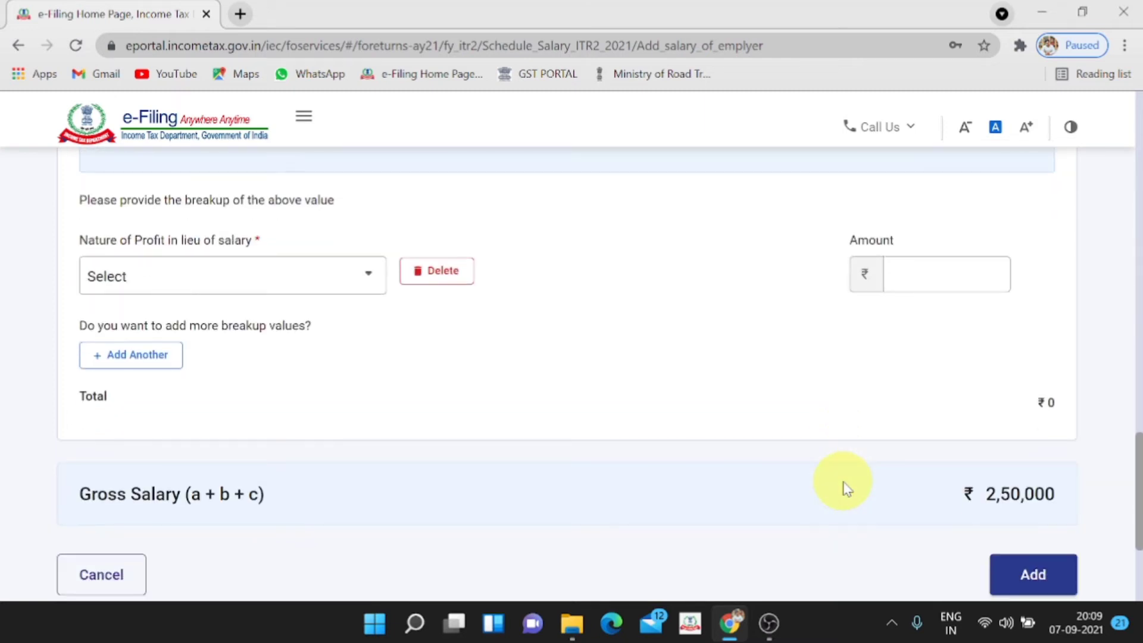
scroll(844, 484, "up", 5)
scroll(841, 485, "down", 5)
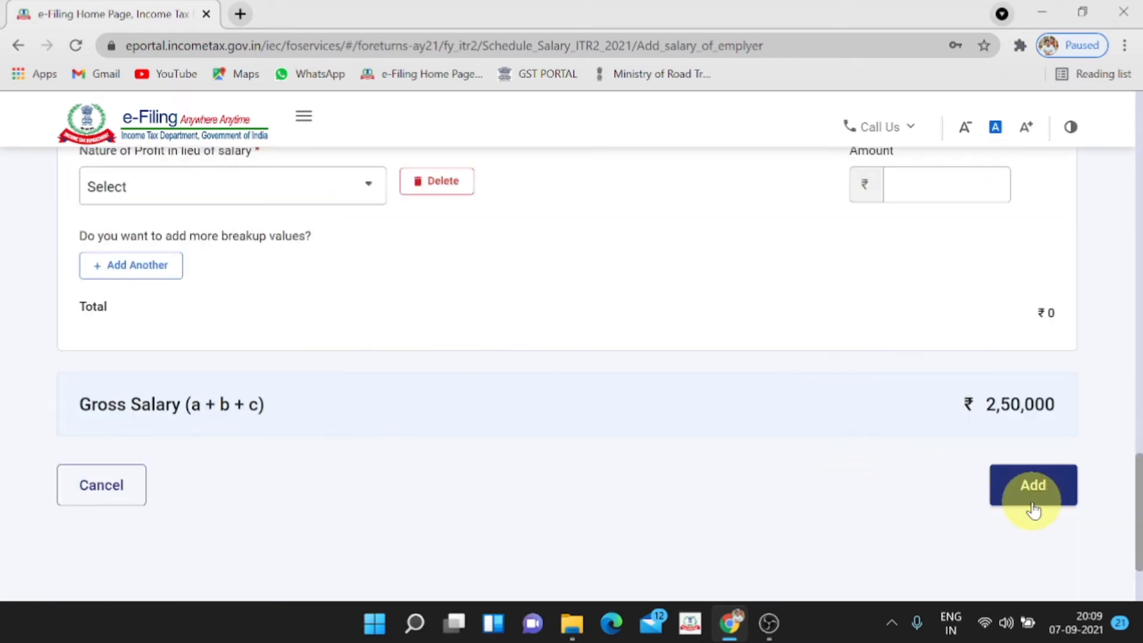
left_click(1027, 499)
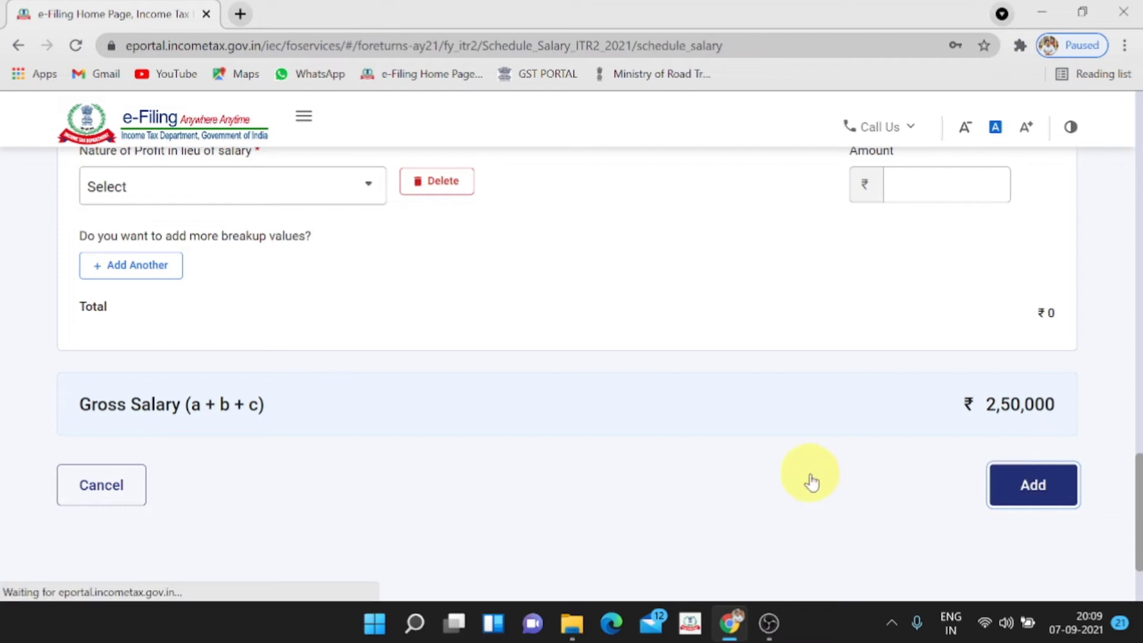
Review the ₹2,00,000 chargeable salary and confirm Schedule Salary on the summary
scroll(780, 428, "down", 7)
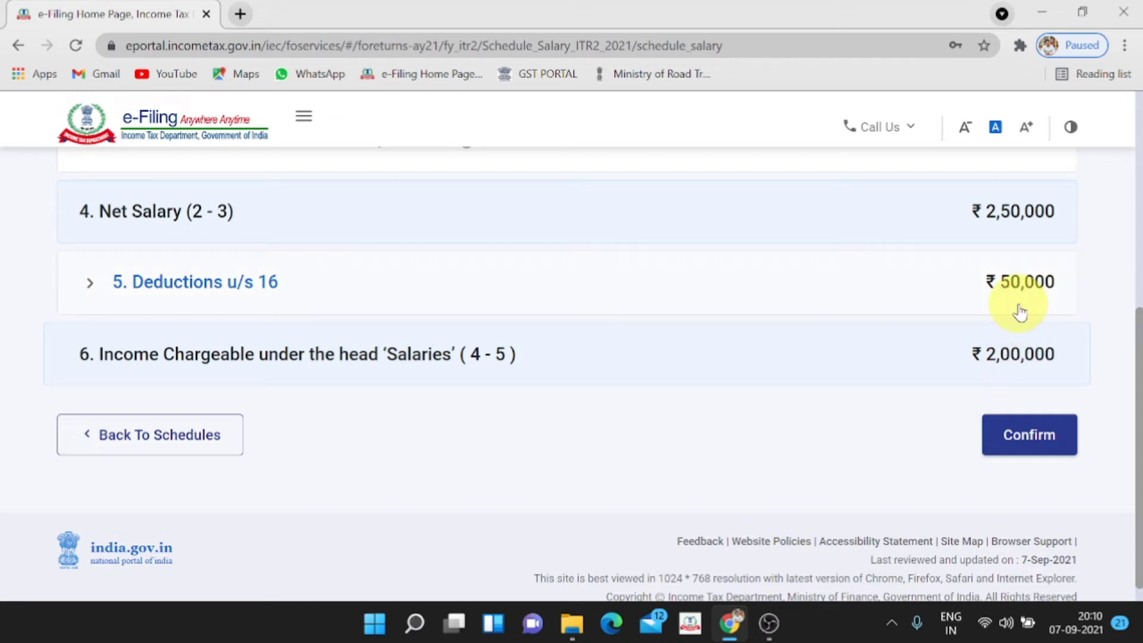
left_click(1021, 437)
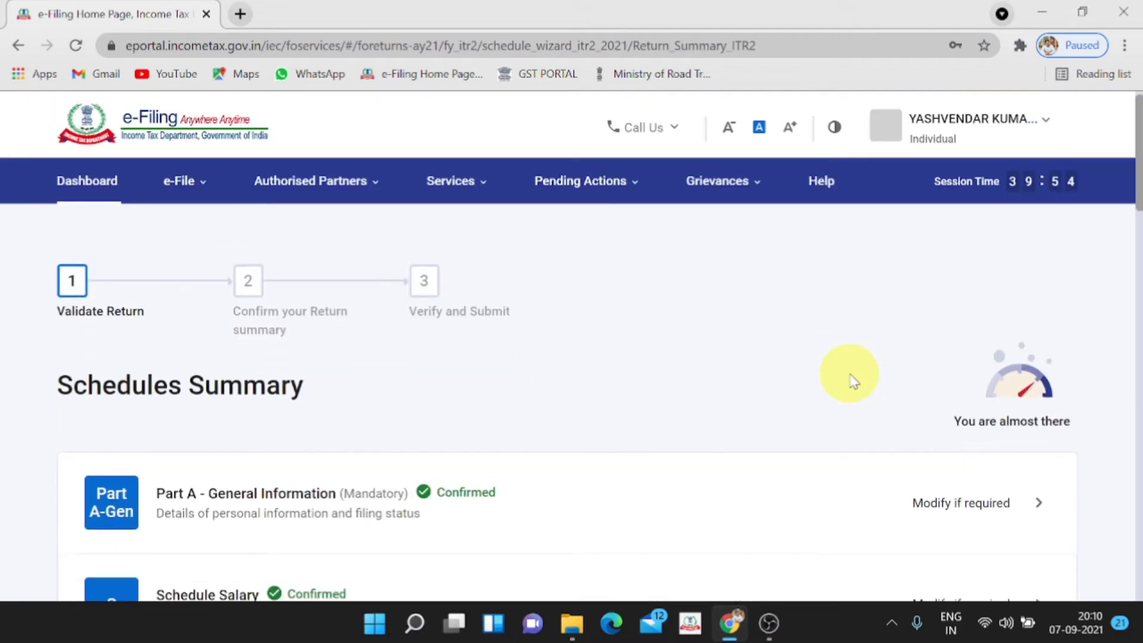
scroll(851, 381, "down", 3)
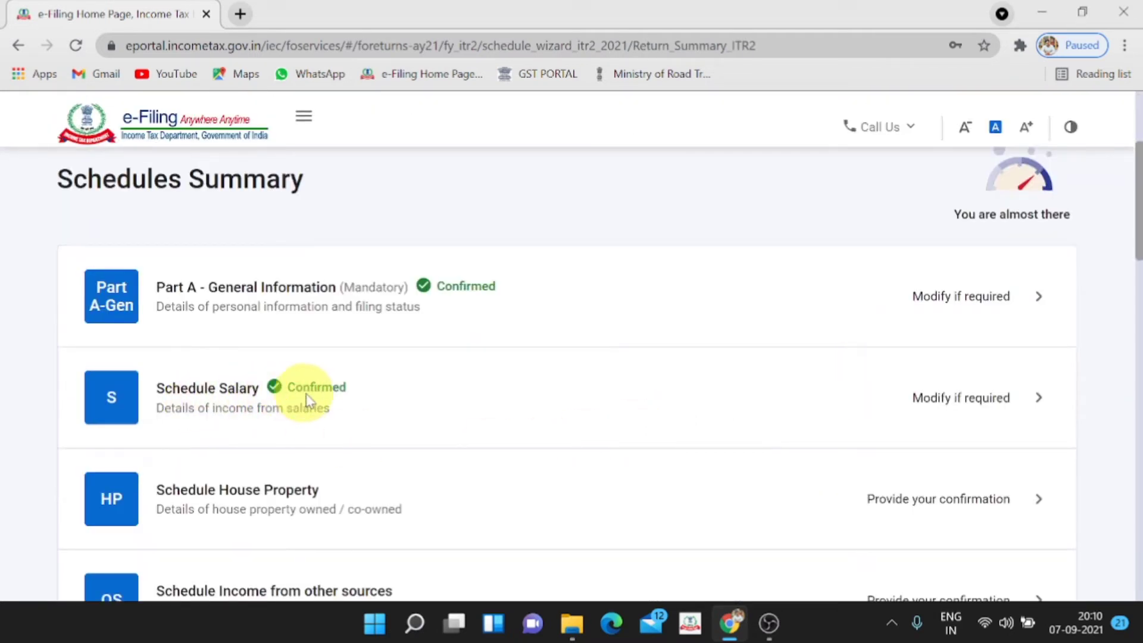
scroll(318, 400, "down", 1)
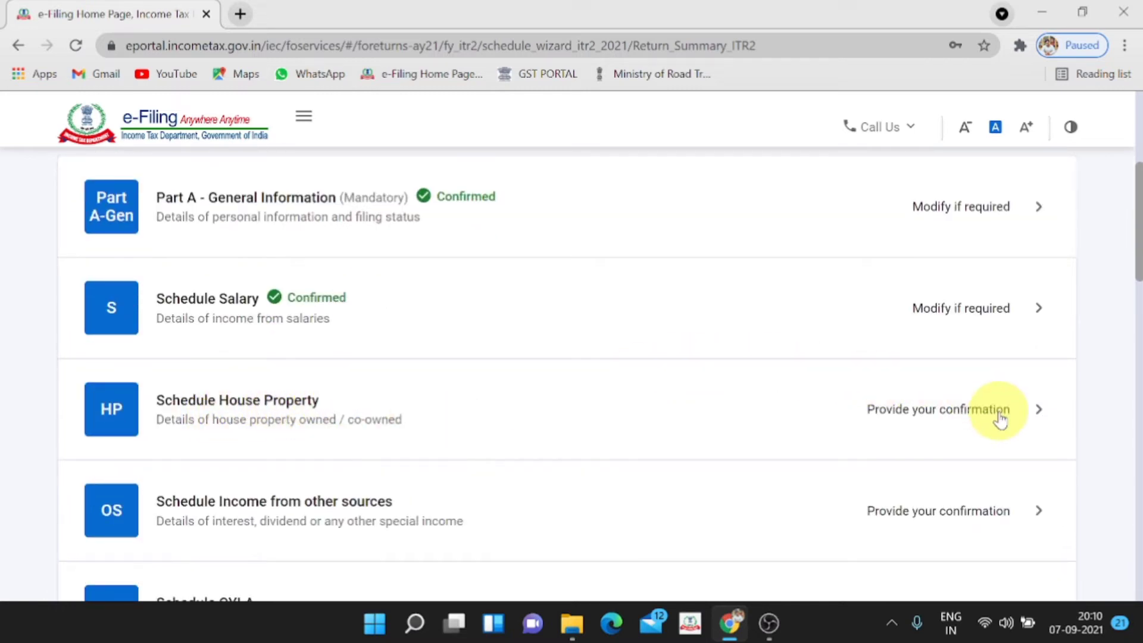
Open Schedule House Property and start a new property entry with + Add Details
left_click(1032, 410)
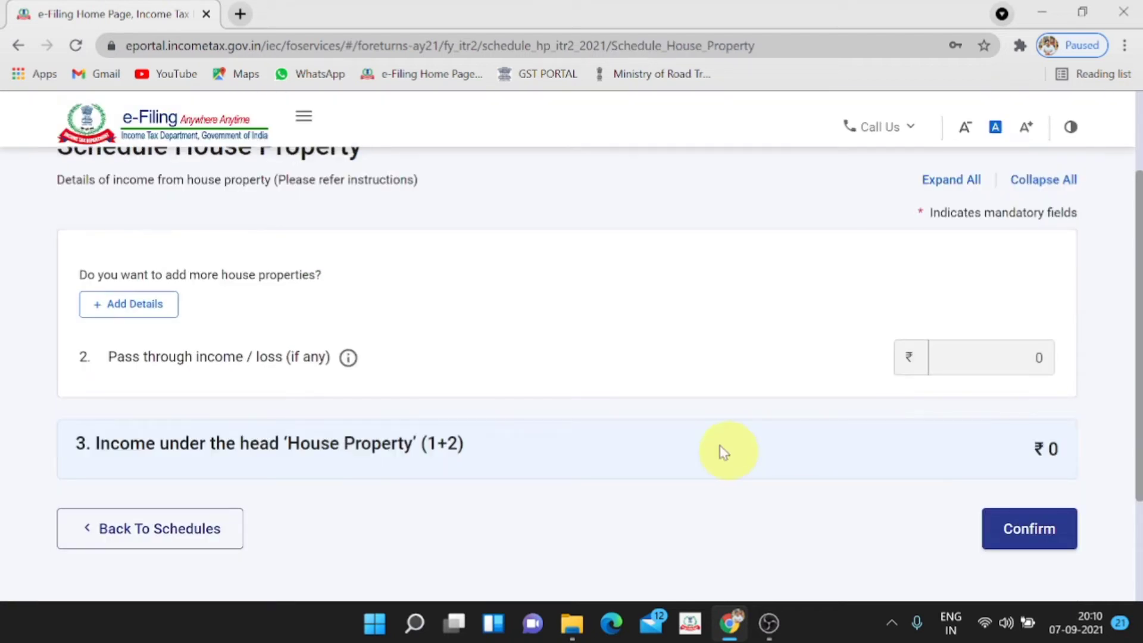
left_click(132, 317)
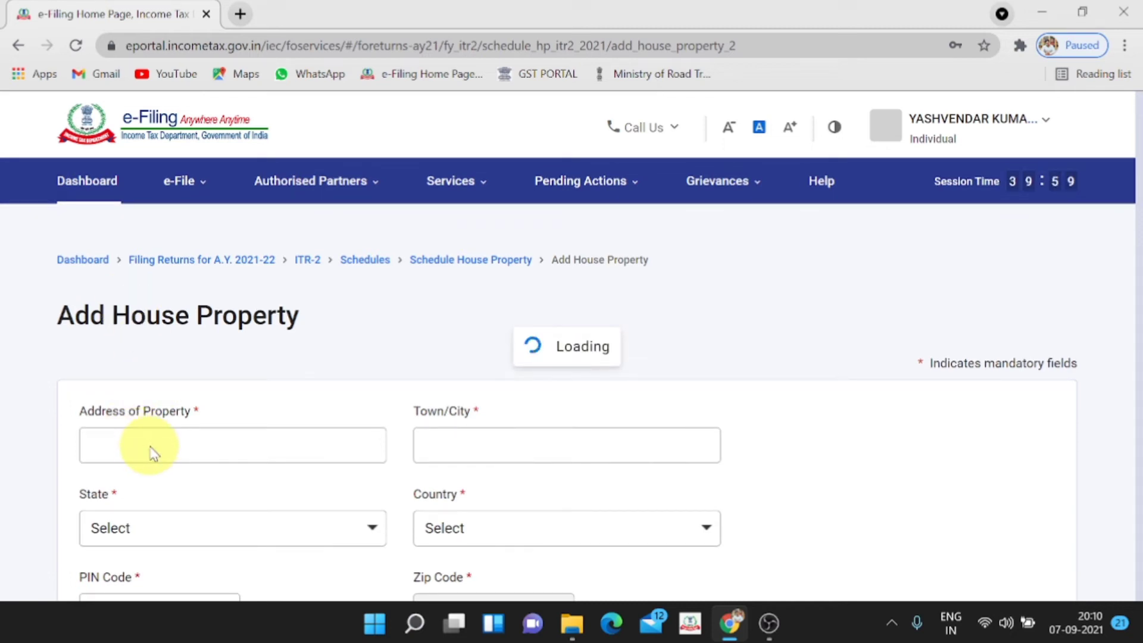
Enter the property's address, town GHAZAIABD, state 31-Uttar Pradesh and its PIN code
left_click(150, 446)
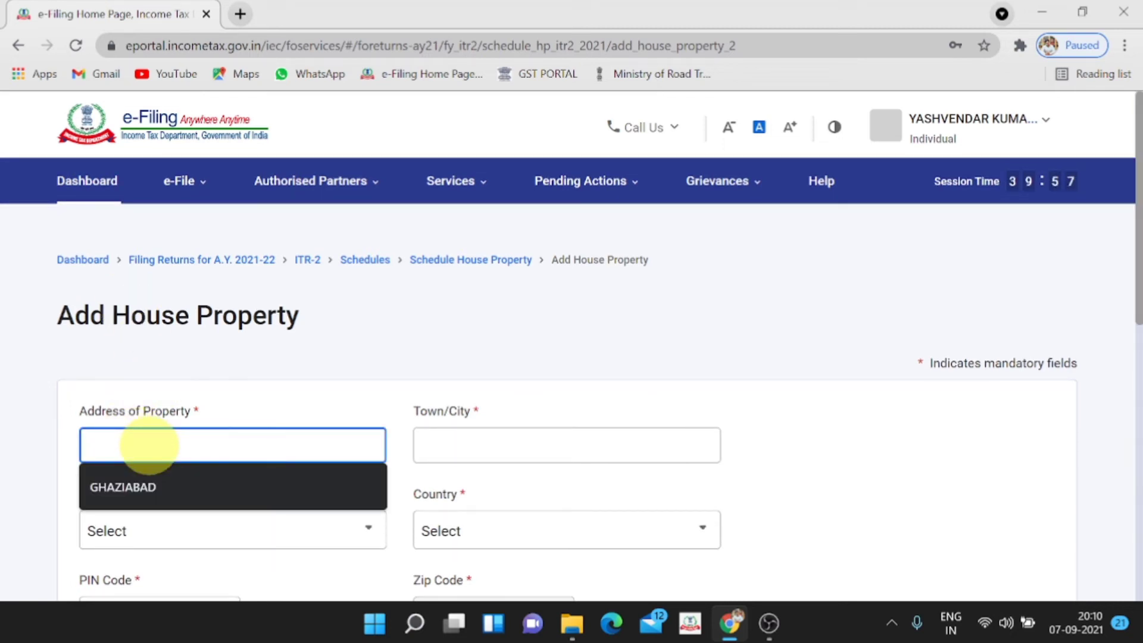
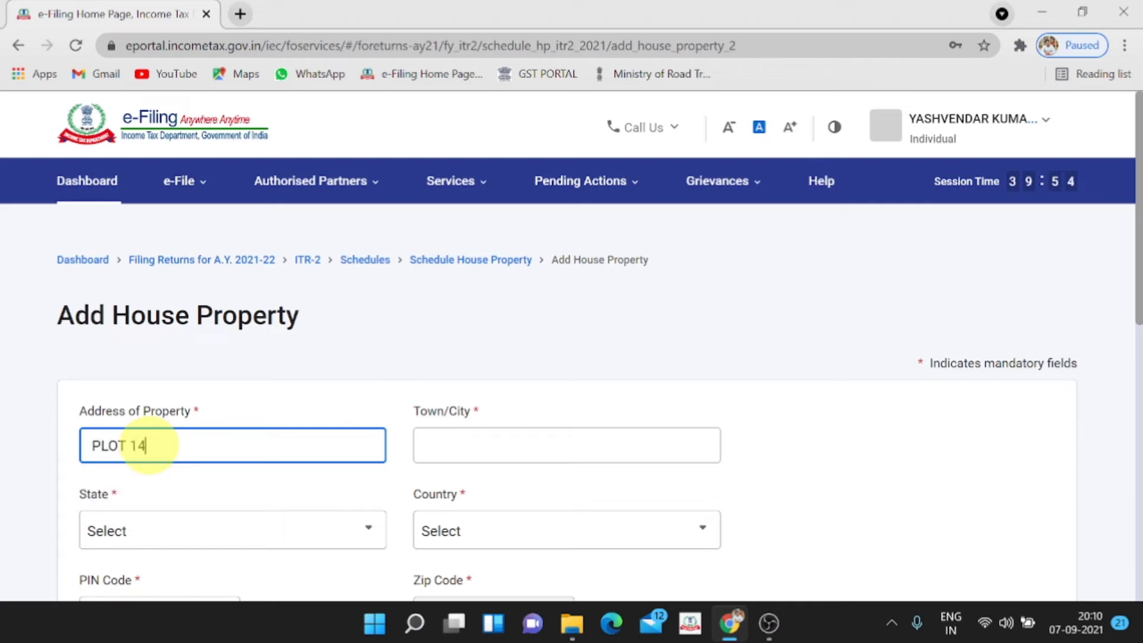
key("Tab")
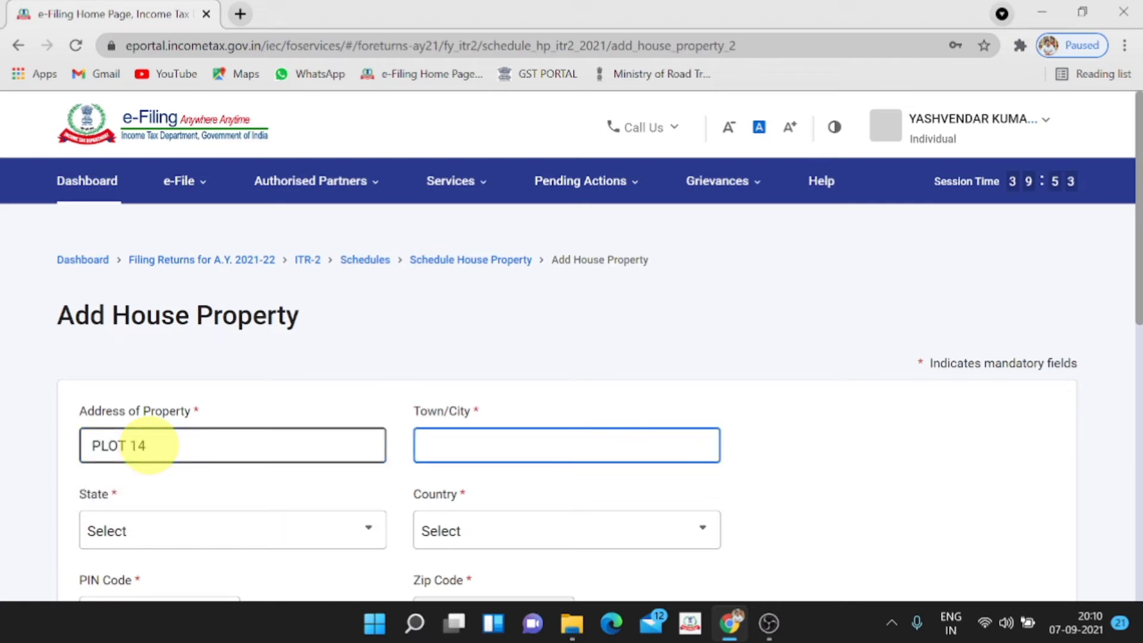
type("GHAZAIABD")
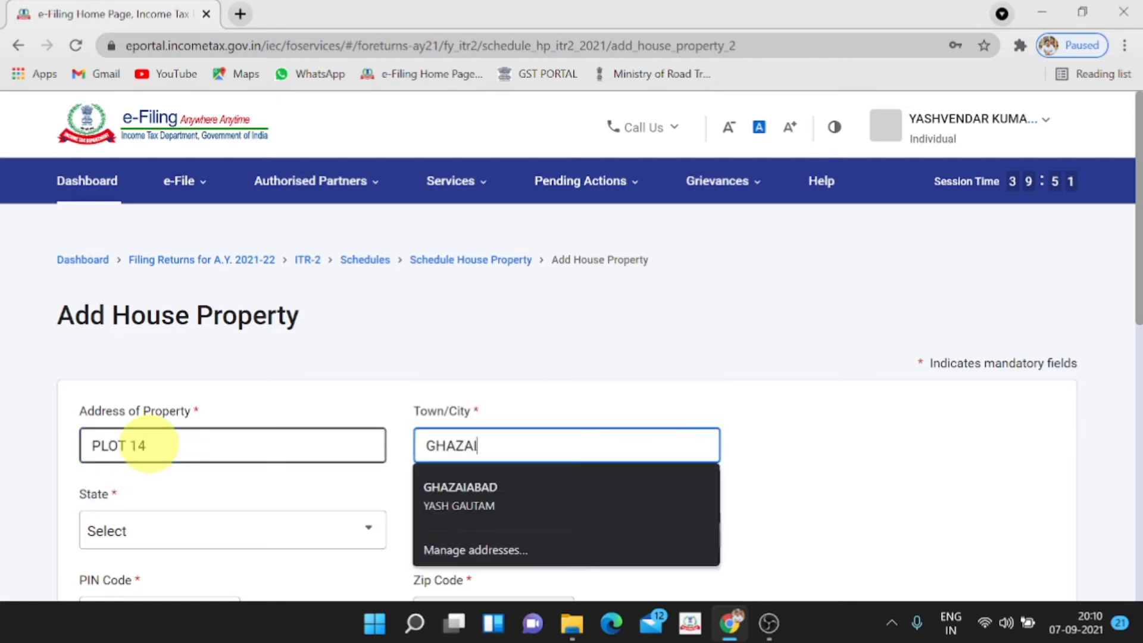
left_click(165, 543)
scroll(158, 439, "down", 15)
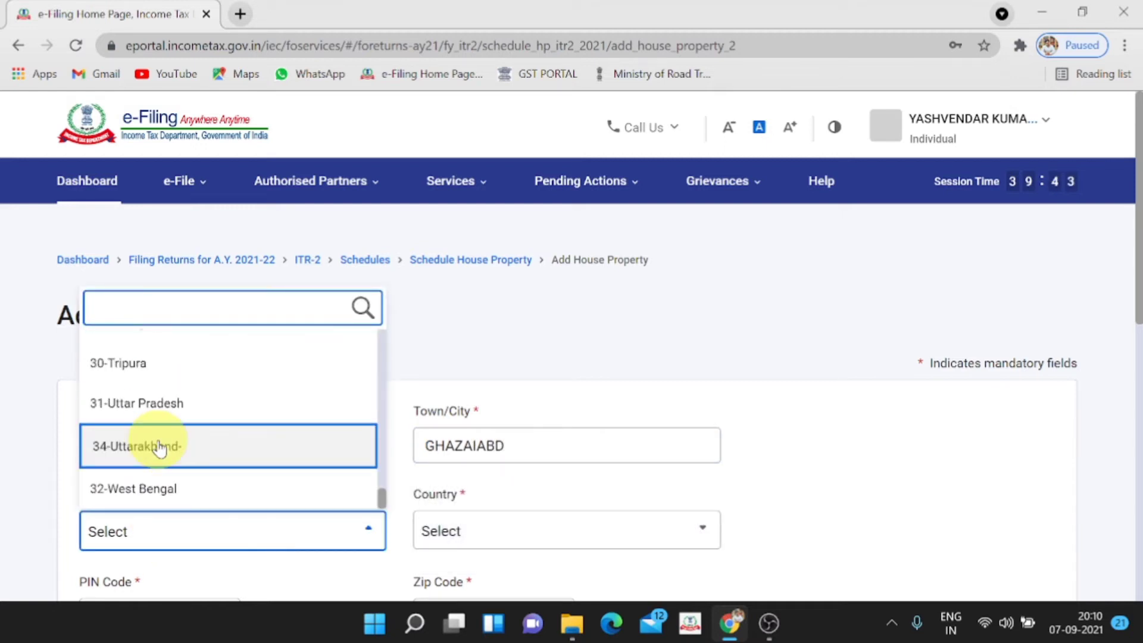
left_click(158, 410)
scroll(222, 510, "down", 3)
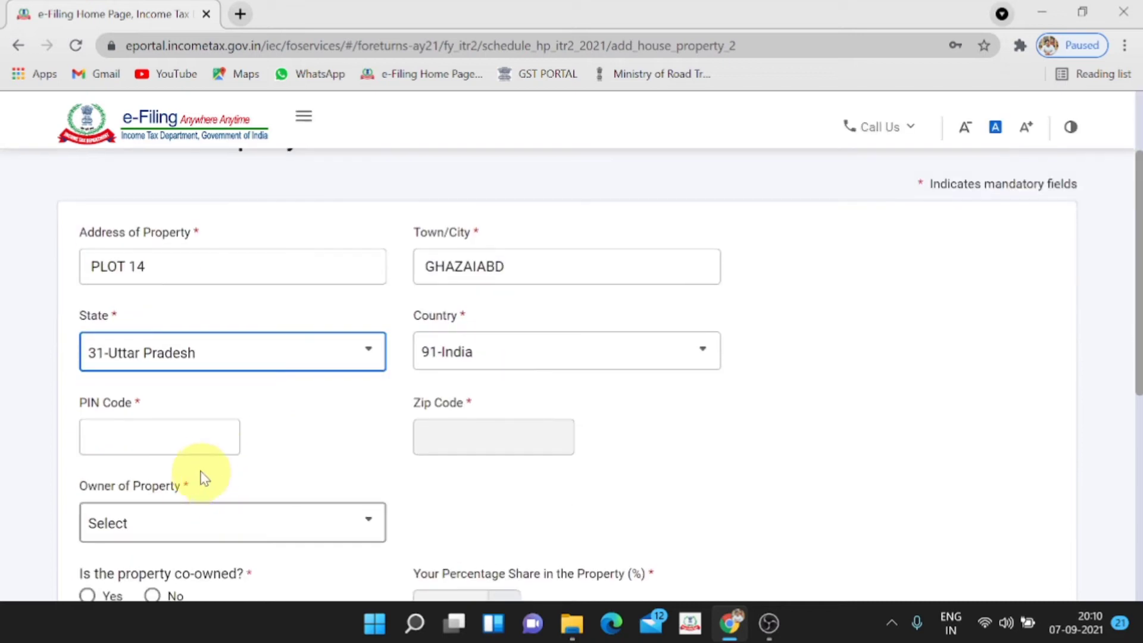
left_click(158, 438)
type("20100")
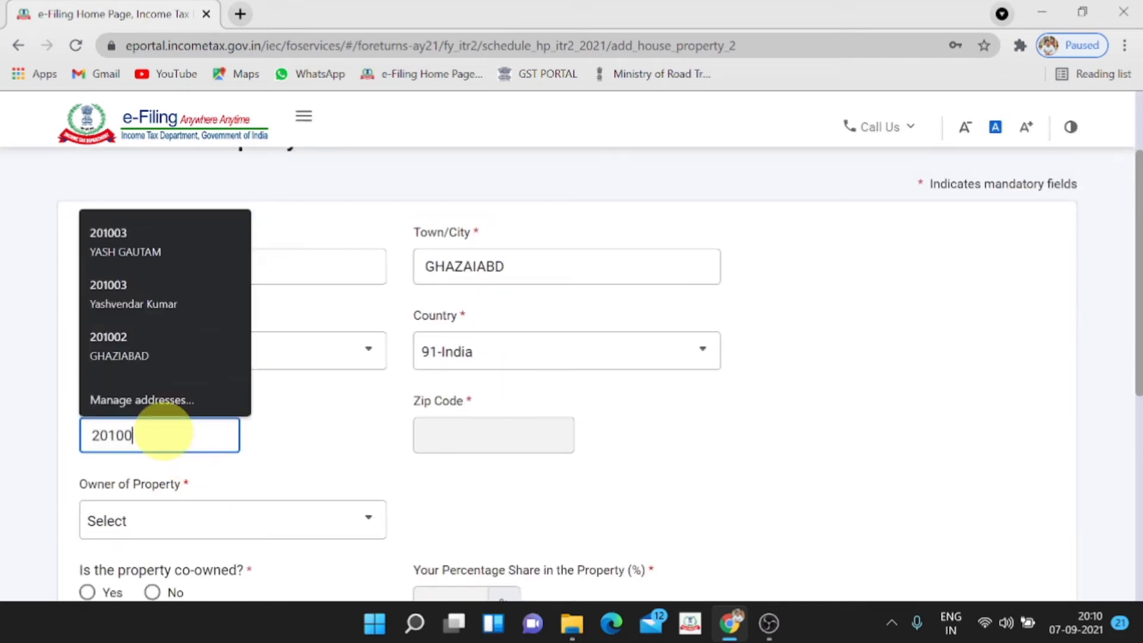
type("1")
scroll(162, 433, "down", 3)
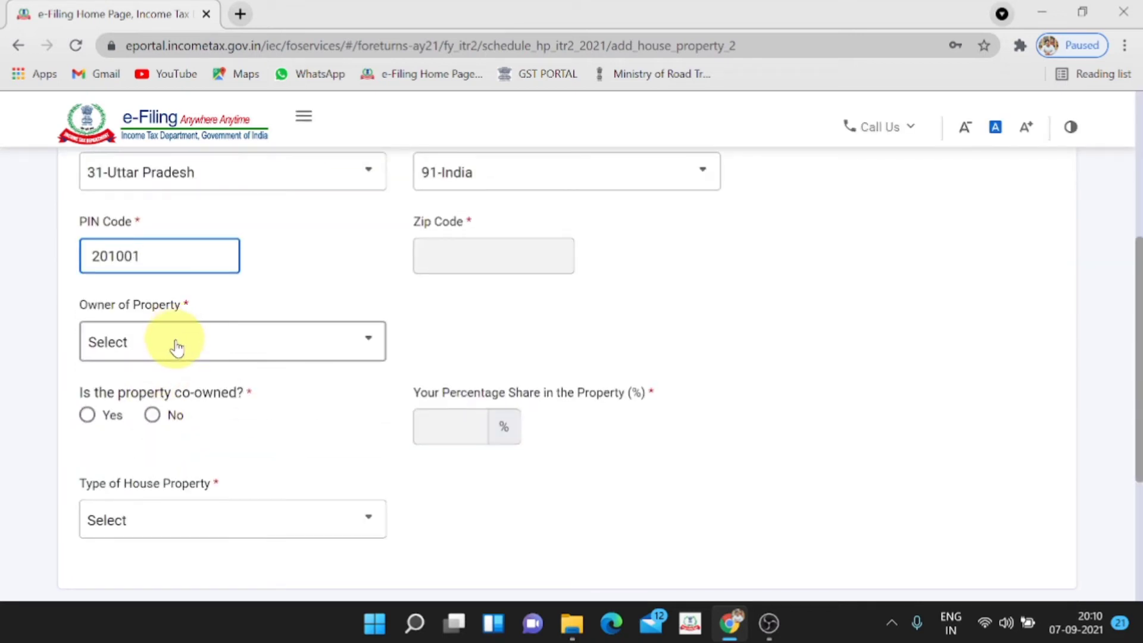
Set the owner to Self and mark the property as not co-owned
left_click(174, 348)
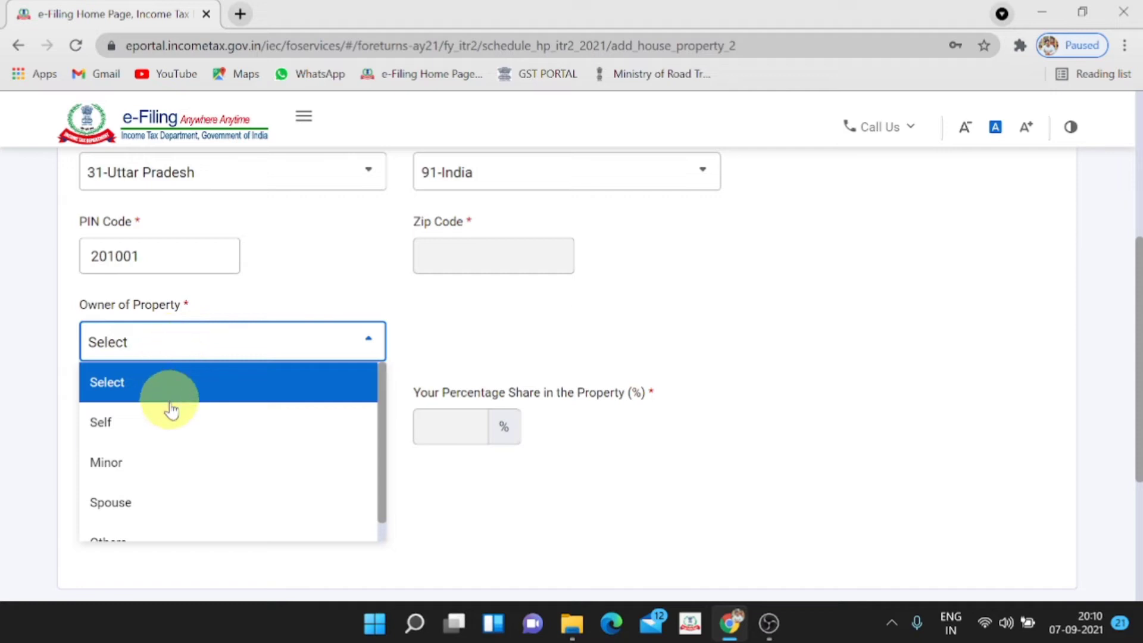
scroll(167, 436, "down", 1)
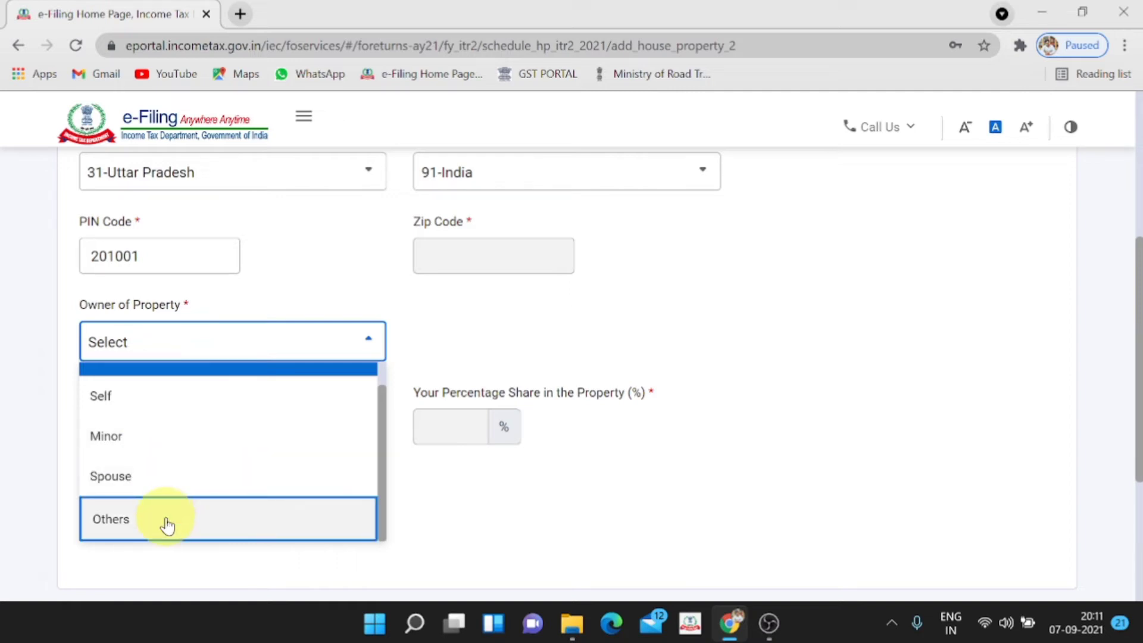
left_click(150, 409)
scroll(150, 409, "down", 2)
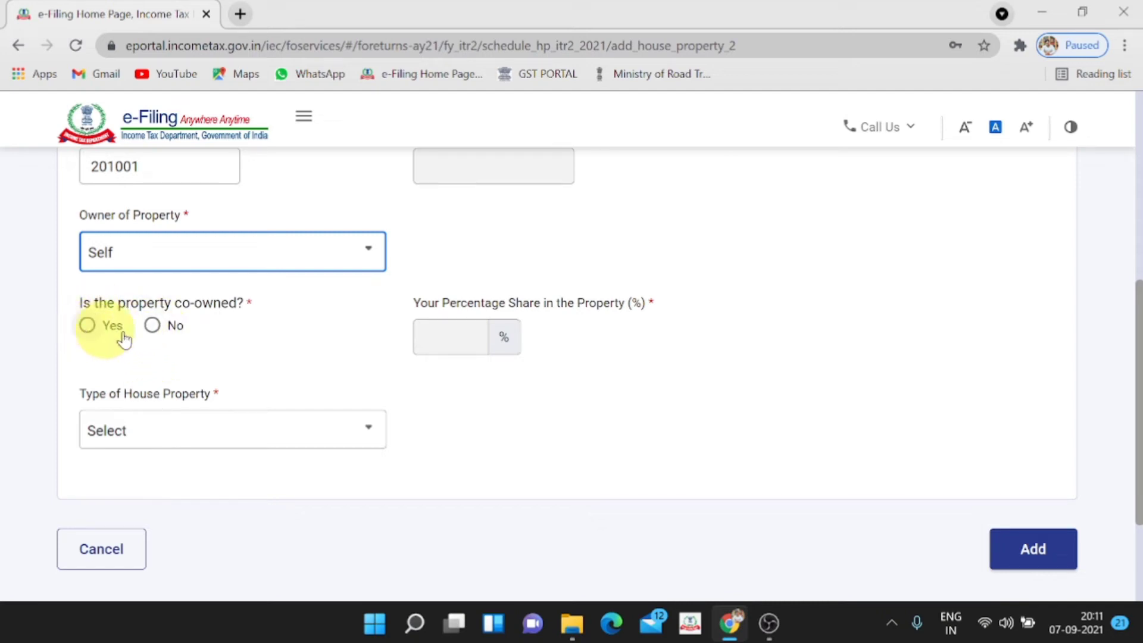
left_click(151, 325)
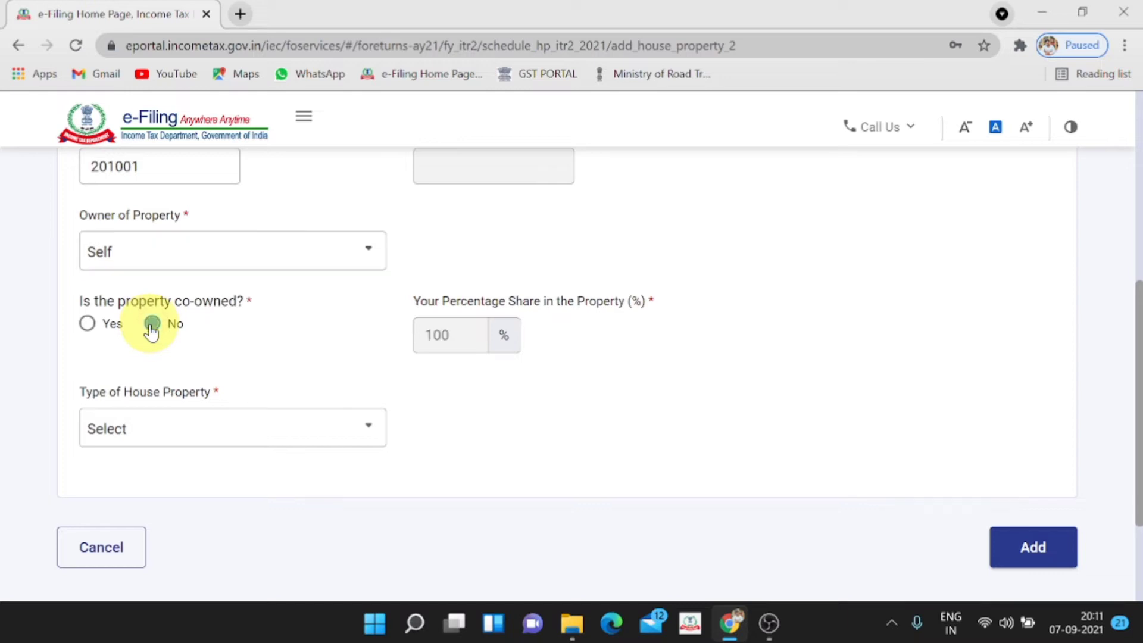
left_click(188, 438)
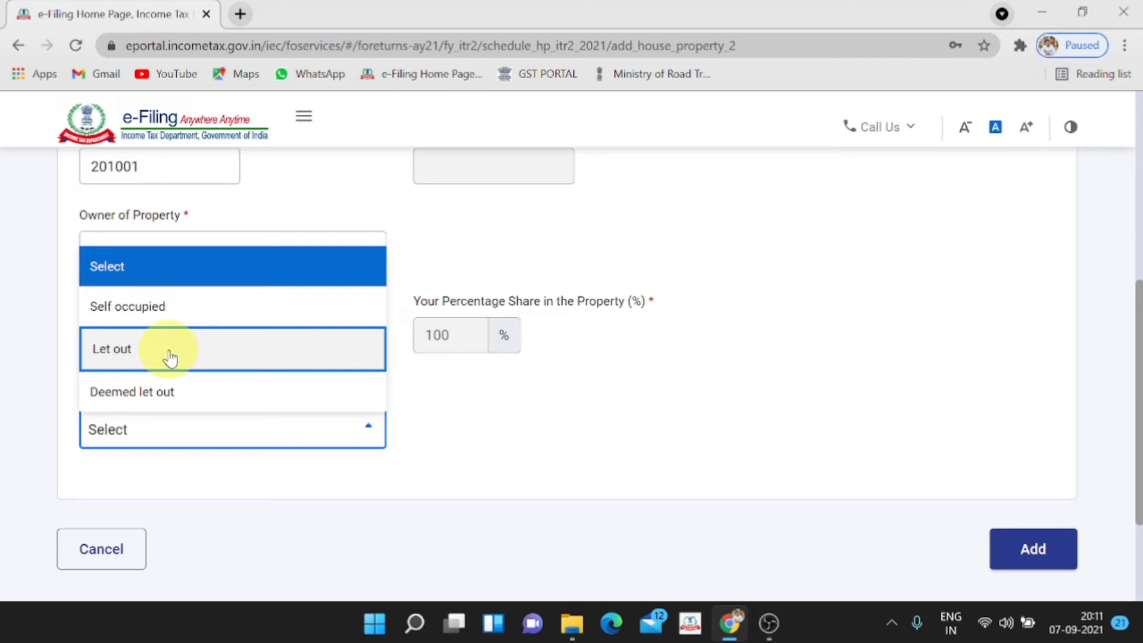
Mark the property as Let out and save the tenant's name in the tenant table
left_click(169, 358)
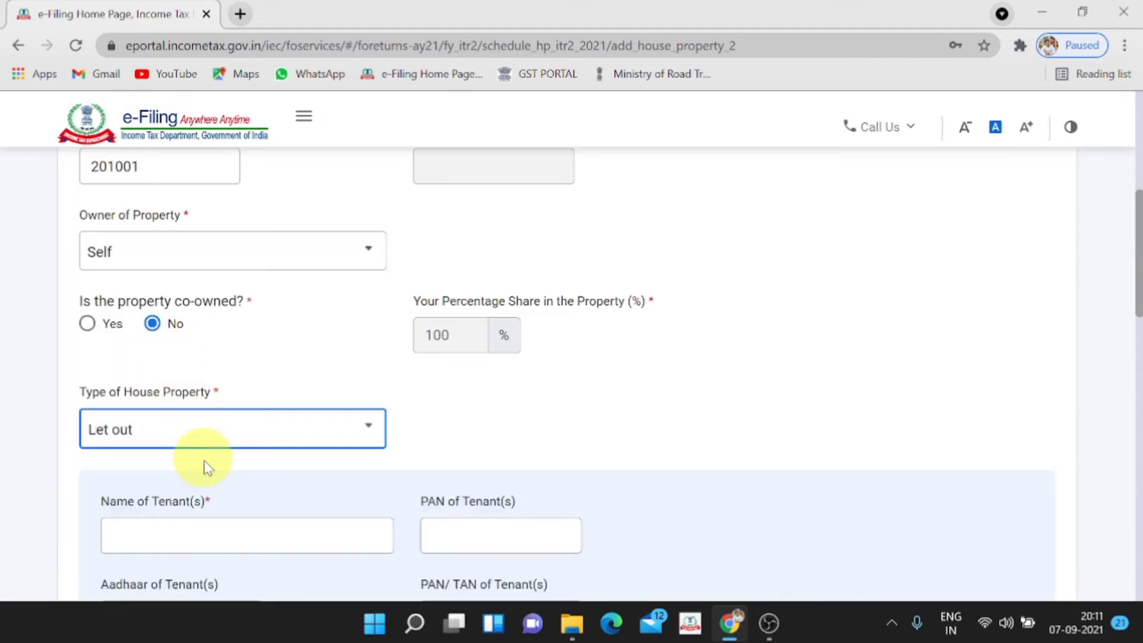
scroll(204, 465, "down", 2)
left_click(215, 444)
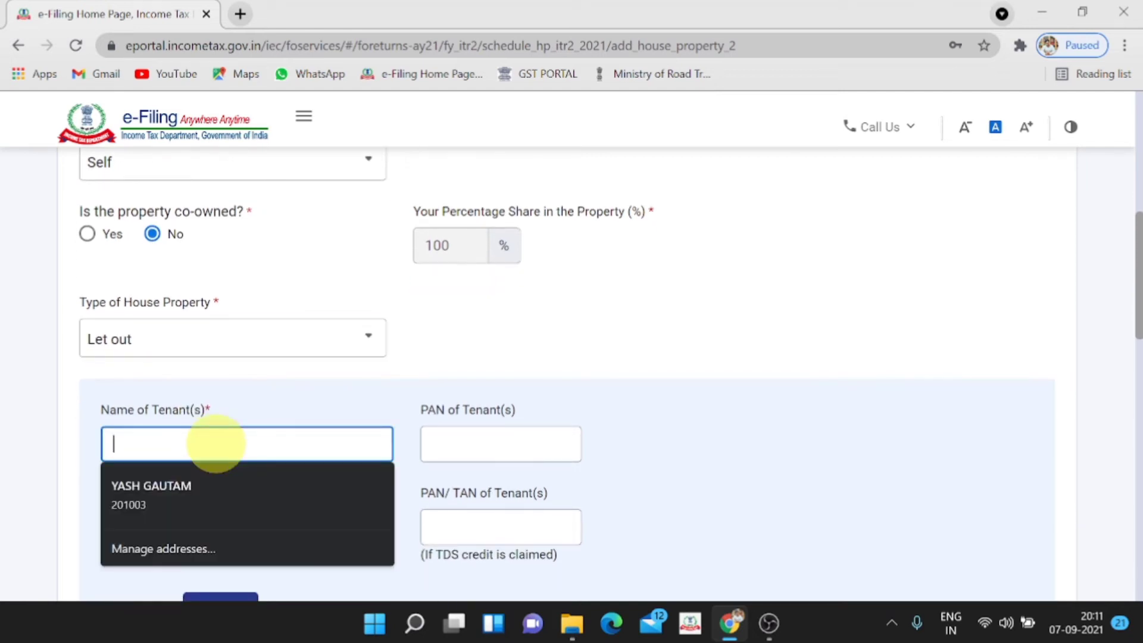
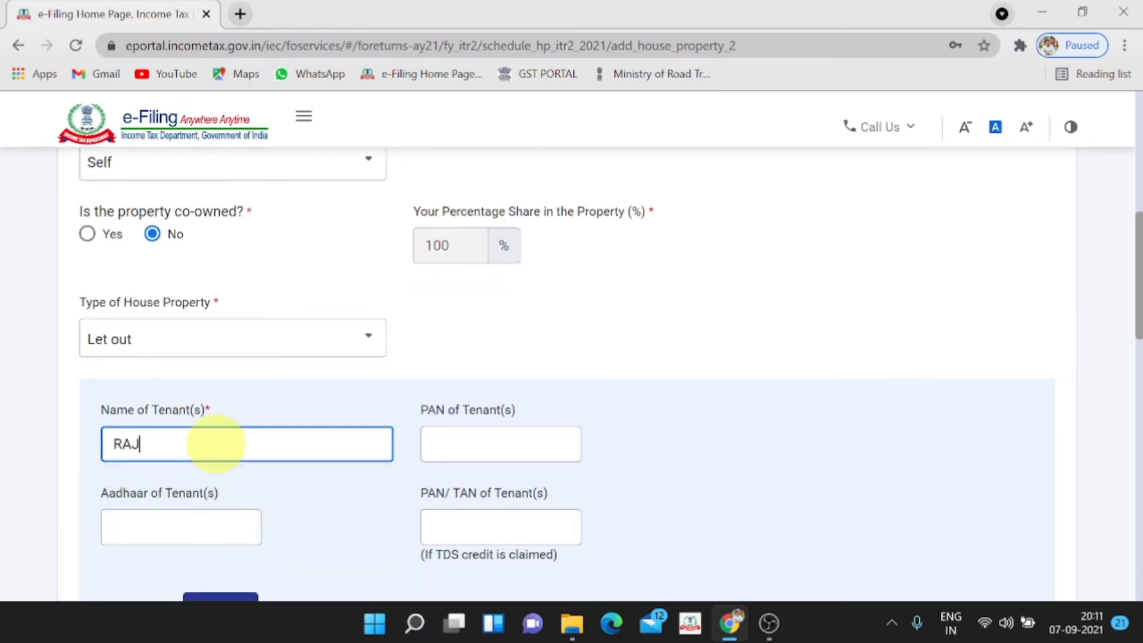
left_click(566, 370)
scroll(458, 423, "down", 1)
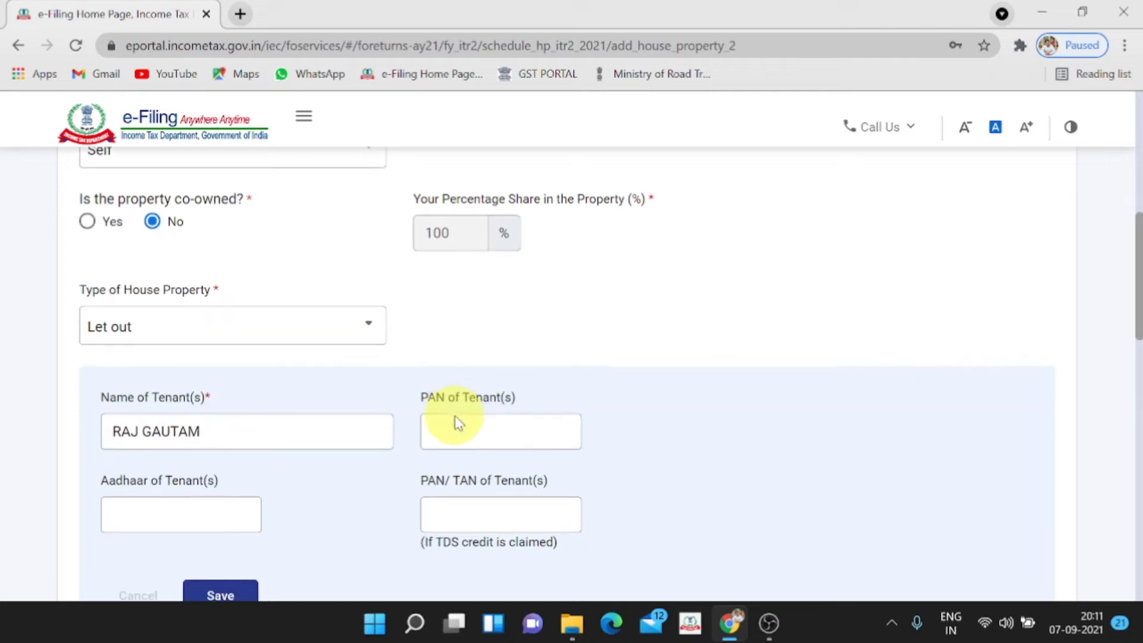
scroll(458, 422, "down", 1)
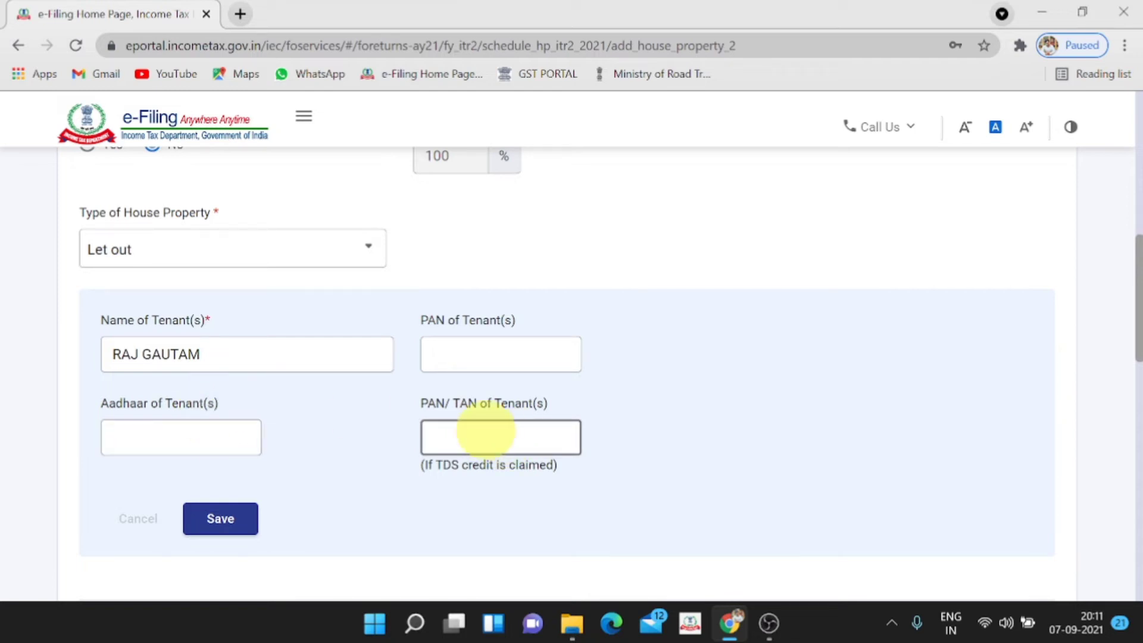
scroll(484, 439, "down", 1)
left_click(228, 433)
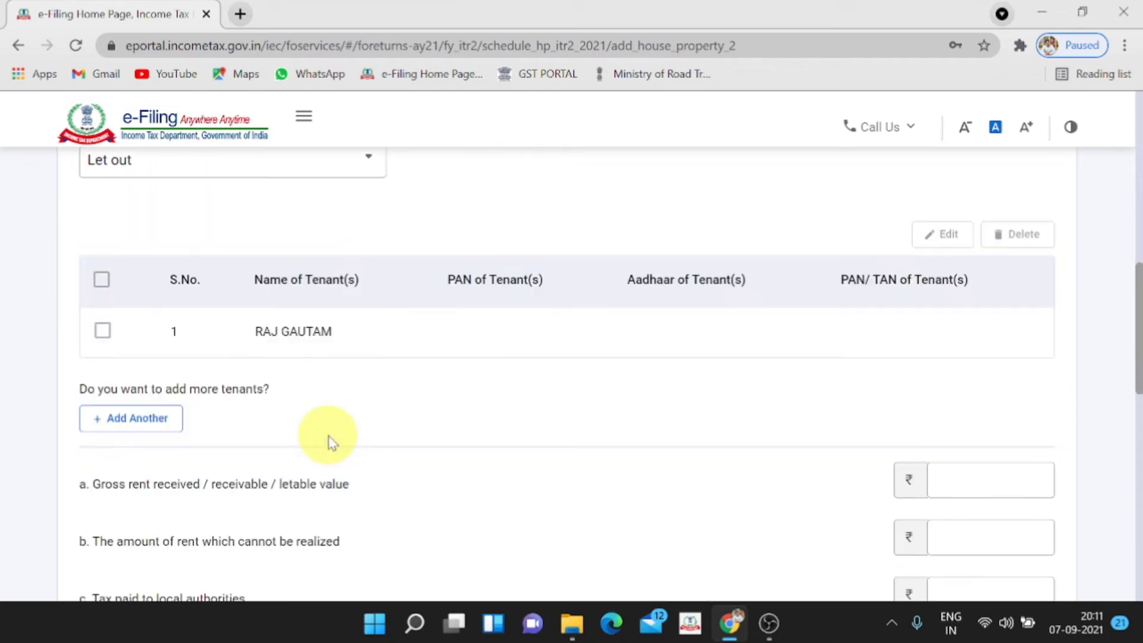
scroll(327, 439, "down", 3)
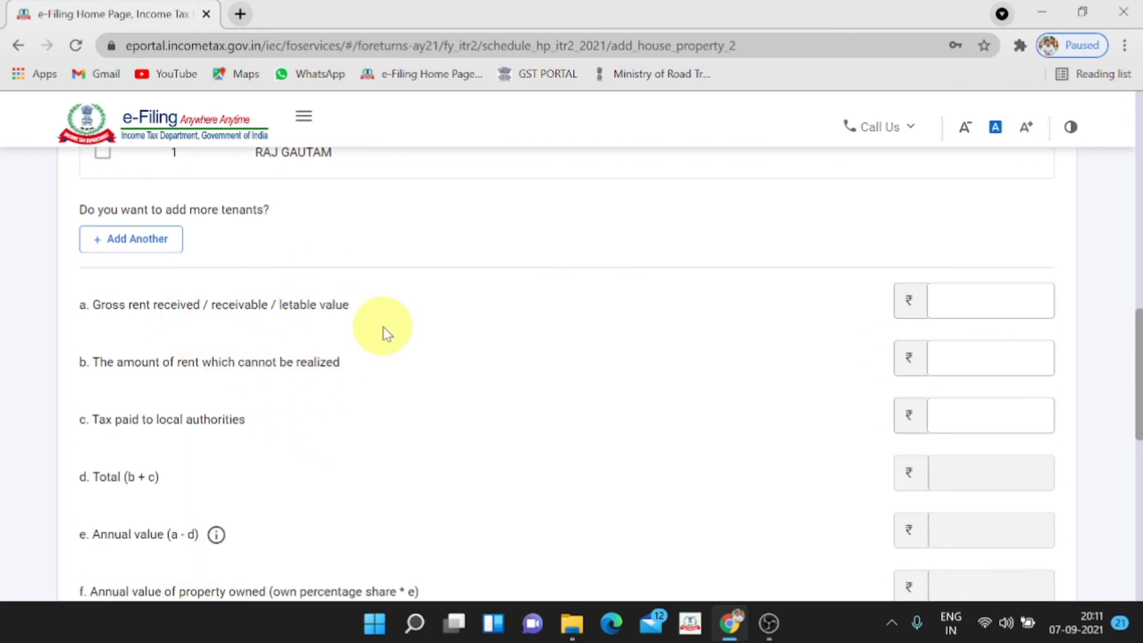
left_click(997, 301)
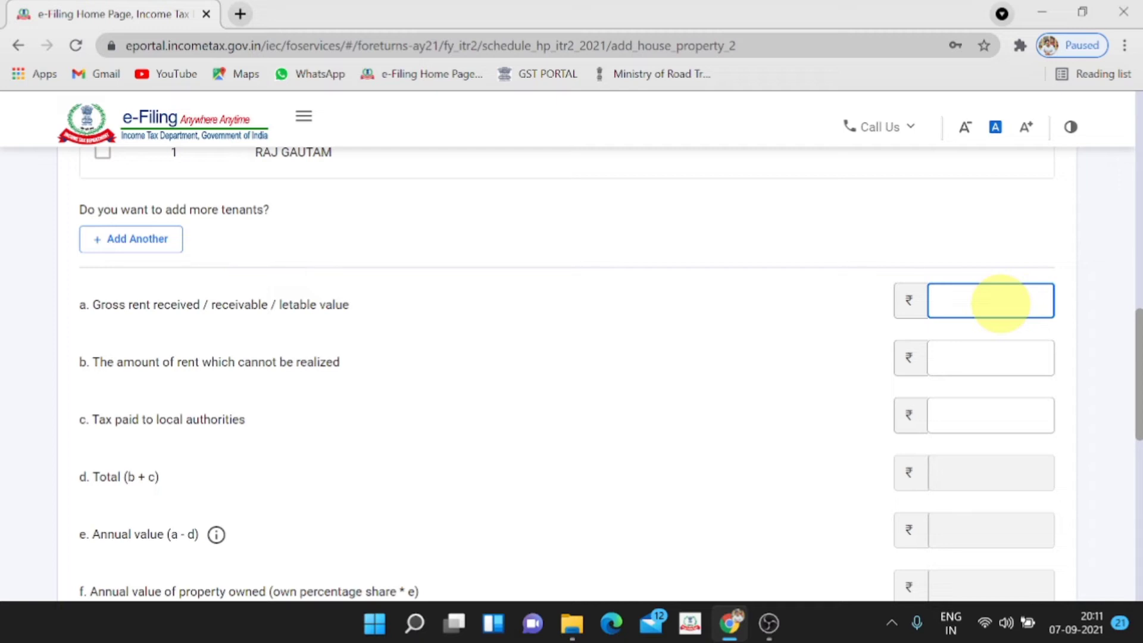
Enter gross rent of 1,20,000, add the property, and confirm House Property at ₹84,000
type("120000")
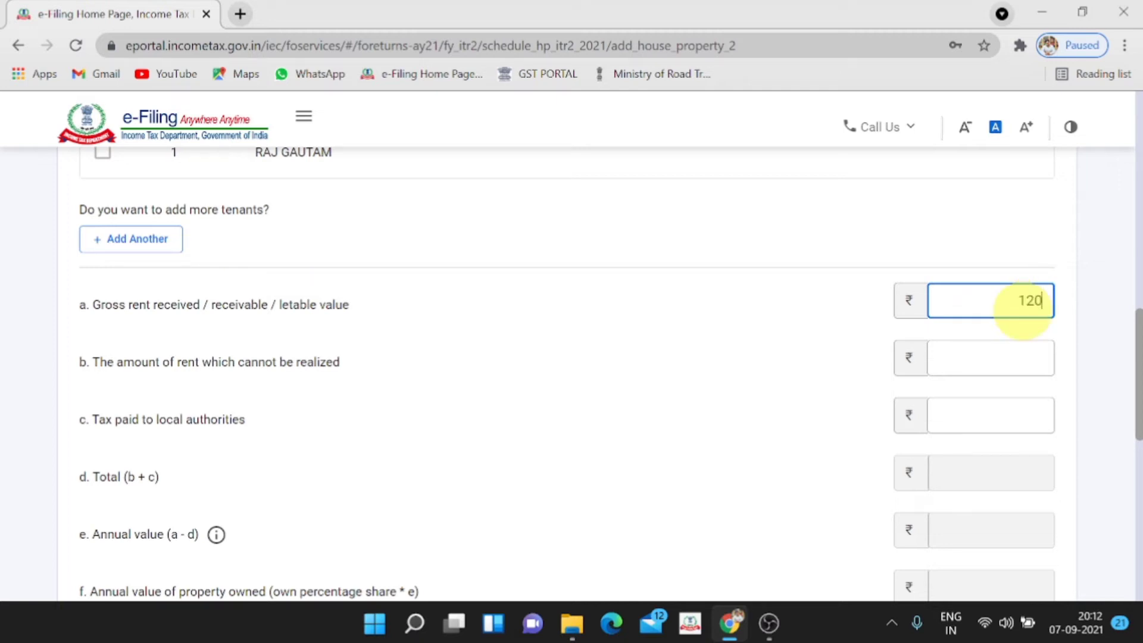
left_click(824, 345)
scroll(824, 345, "down", 3)
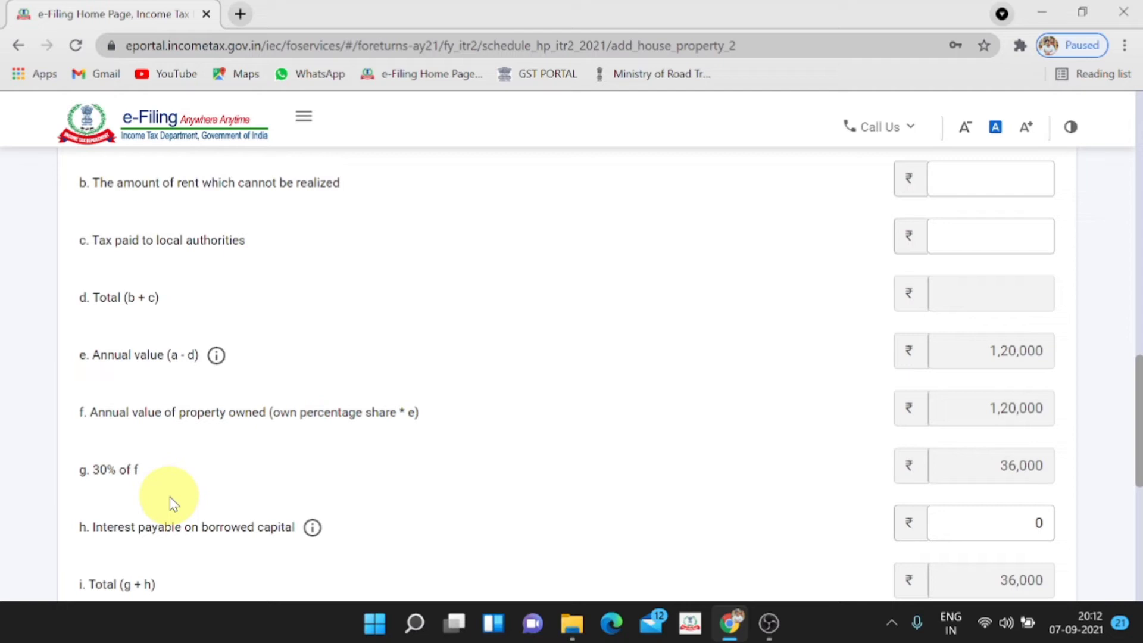
scroll(170, 495, "down", 3)
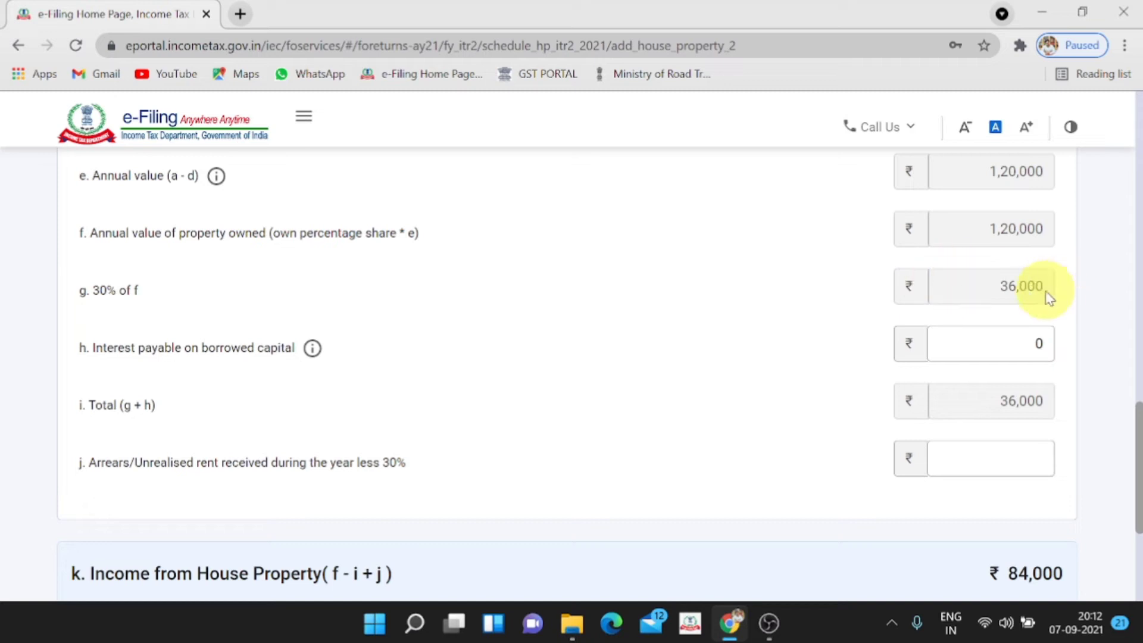
scroll(1041, 304, "down", 3)
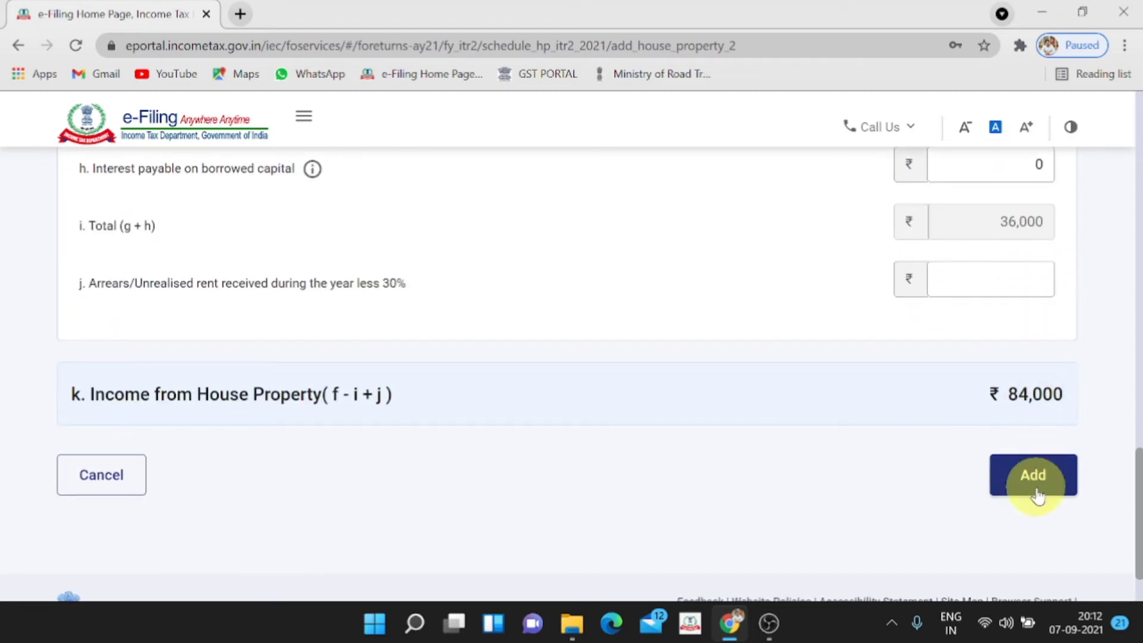
left_click(1034, 486)
scroll(951, 463, "down", 10)
left_click(1025, 375)
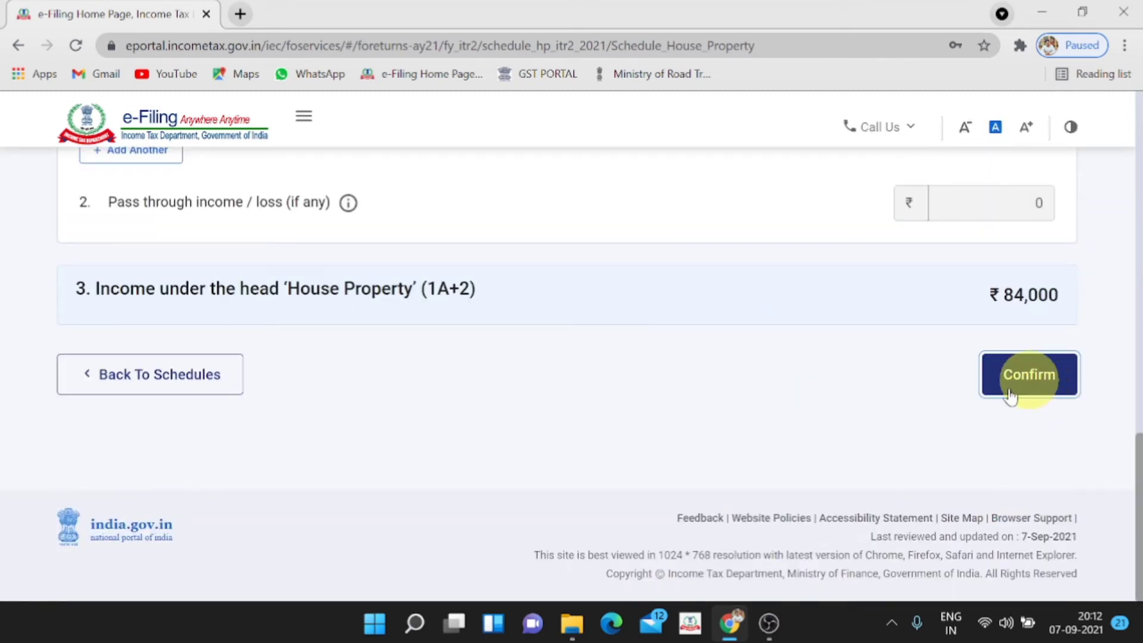
In Schedule Income from other sources, add an entry with nature 'b. Interest, Gross'
scroll(736, 416, "down", 5)
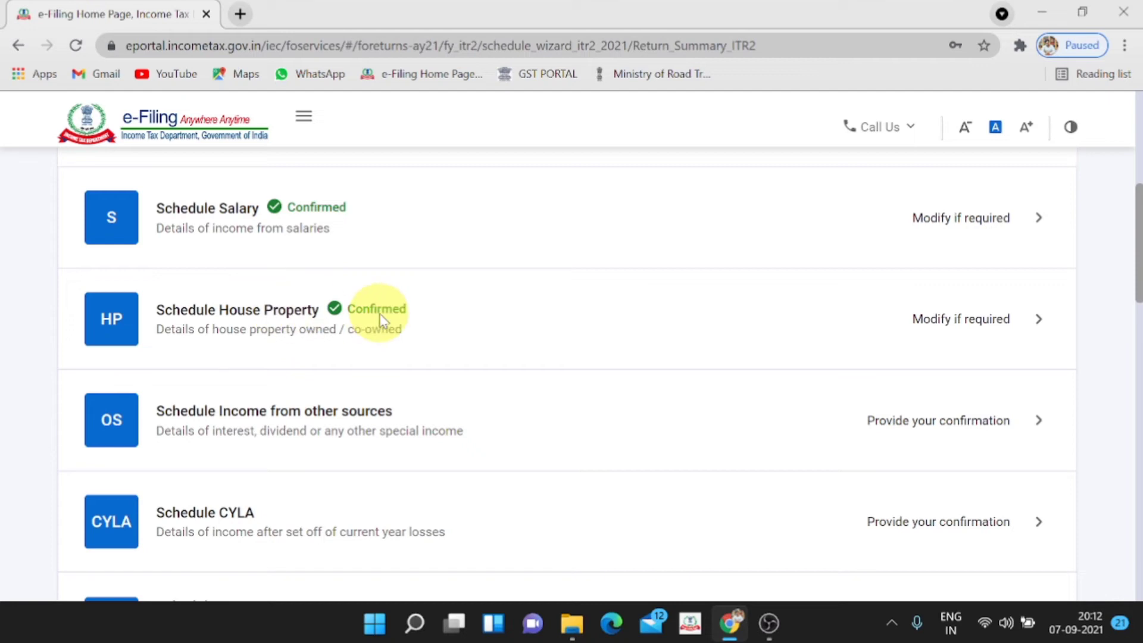
scroll(381, 319, "down", 1)
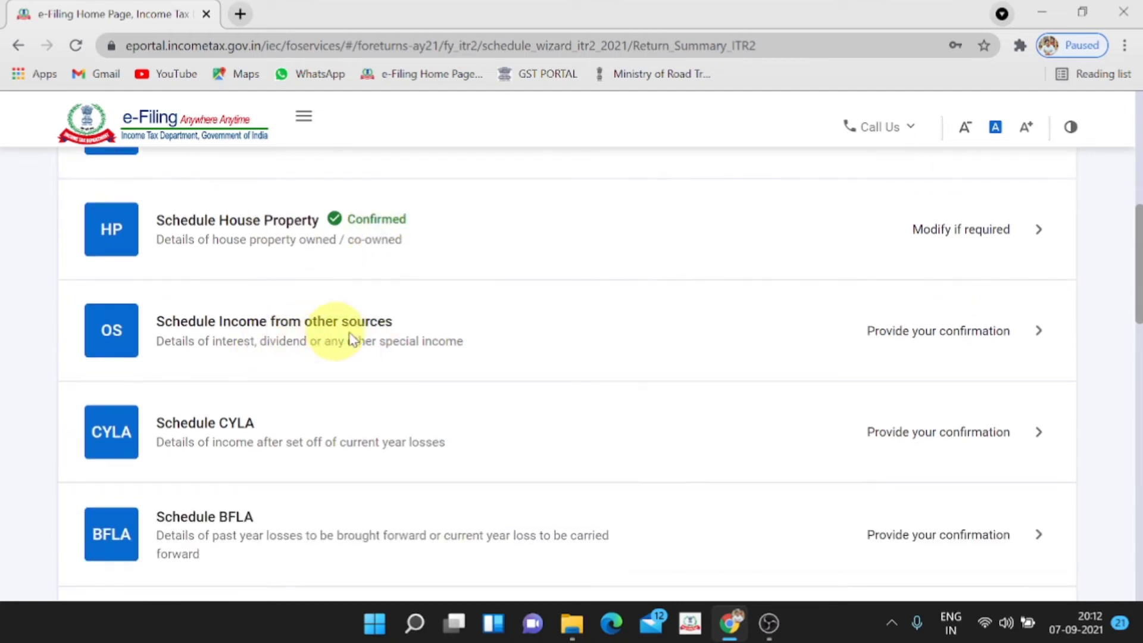
left_click(1039, 331)
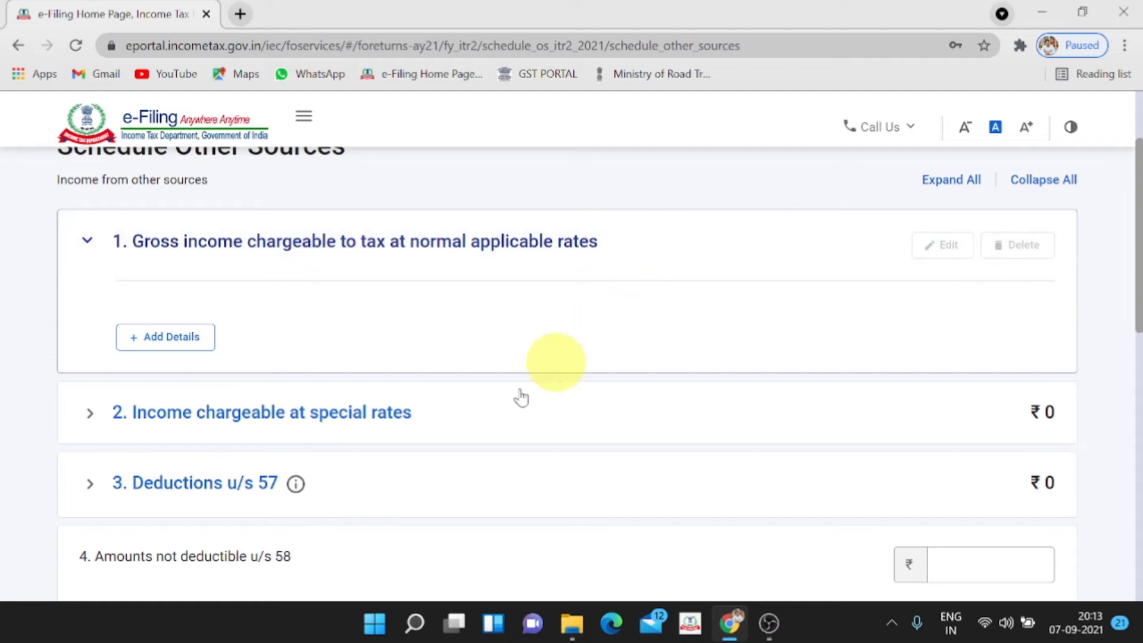
left_click(179, 344)
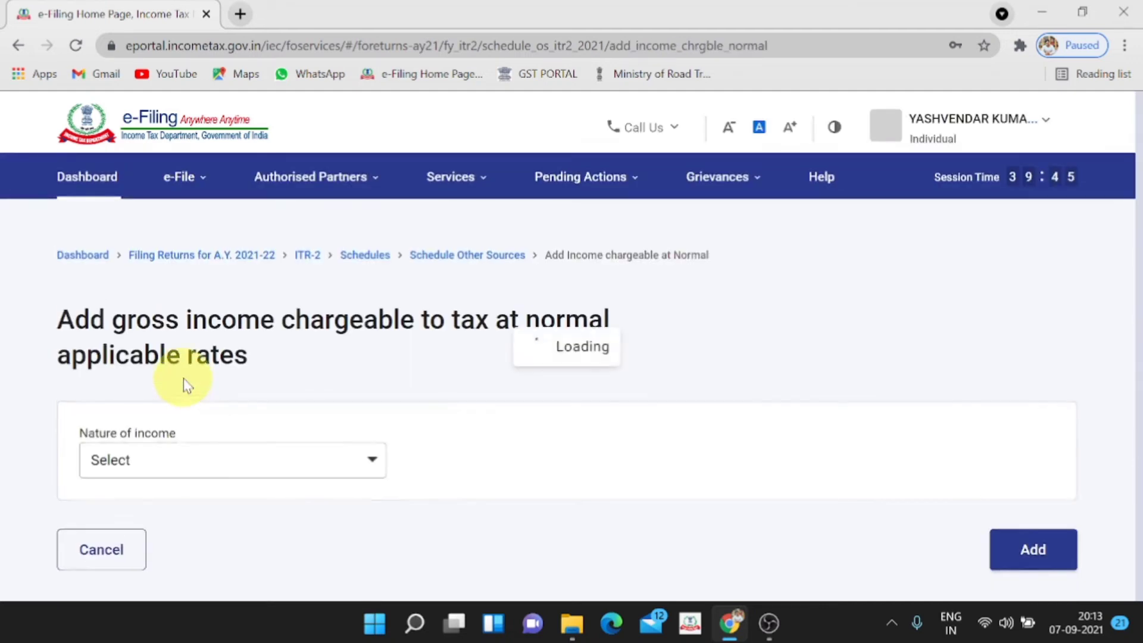
left_click(231, 467)
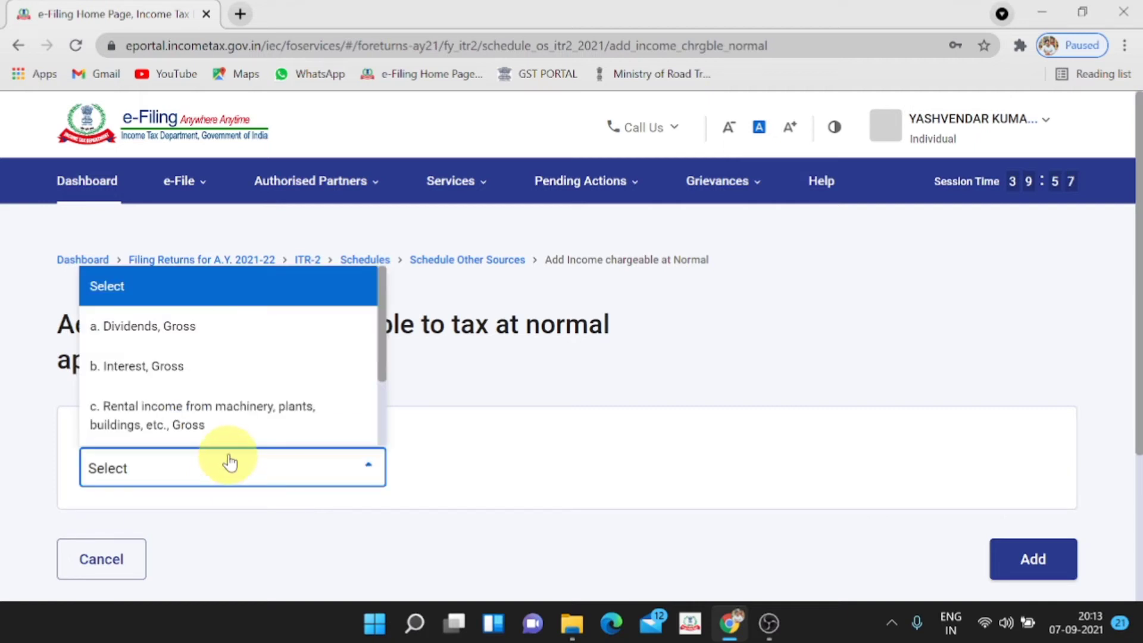
left_click(220, 381)
Record 2,000 savings bank interest, add it, and confirm the schedule
scroll(488, 476, "down", 1)
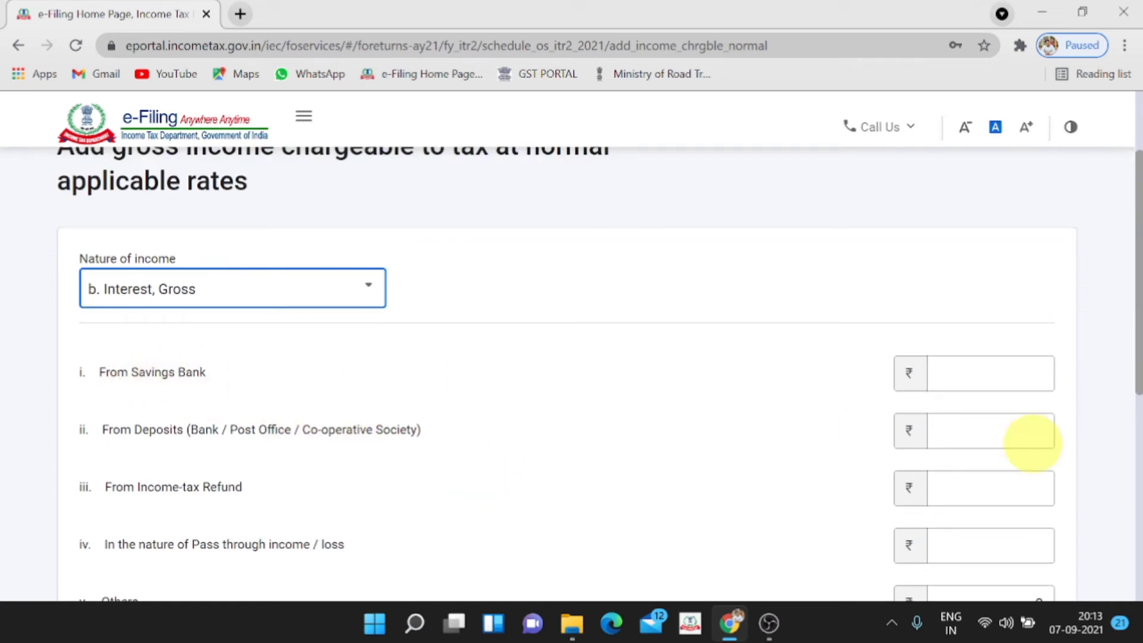
left_click(1035, 373)
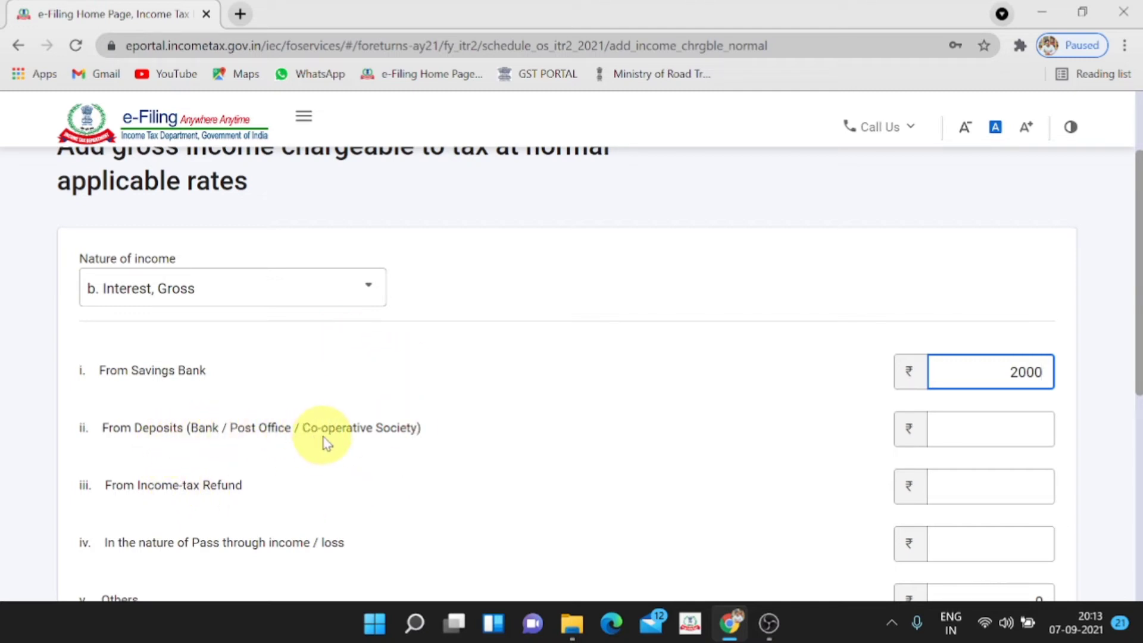
scroll(315, 441, "down", 2)
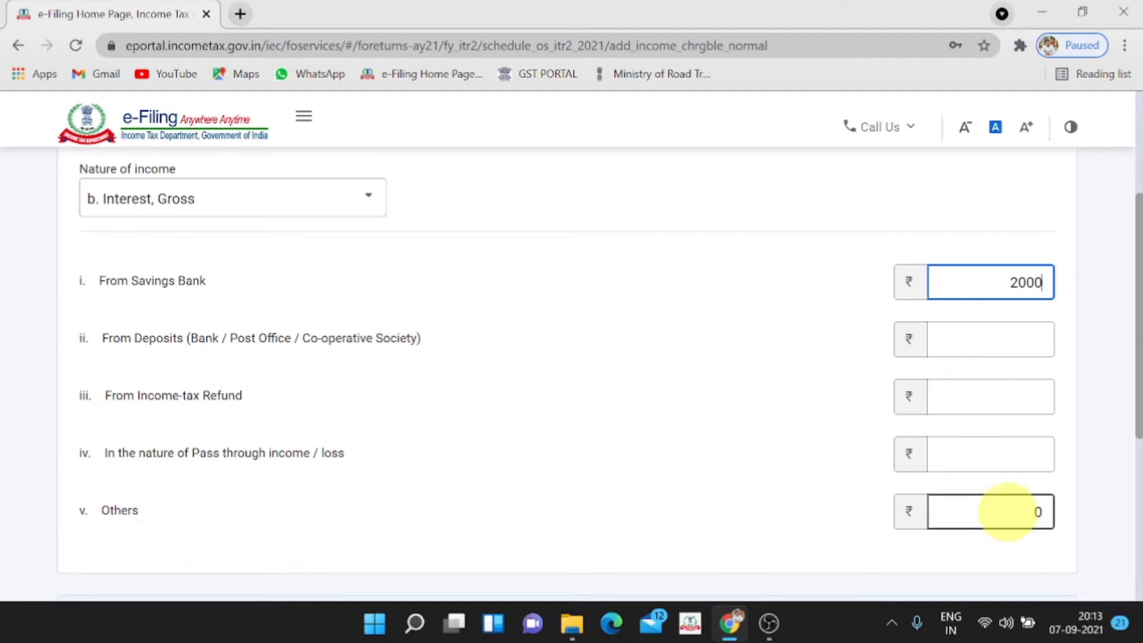
scroll(1009, 513, "down", 2)
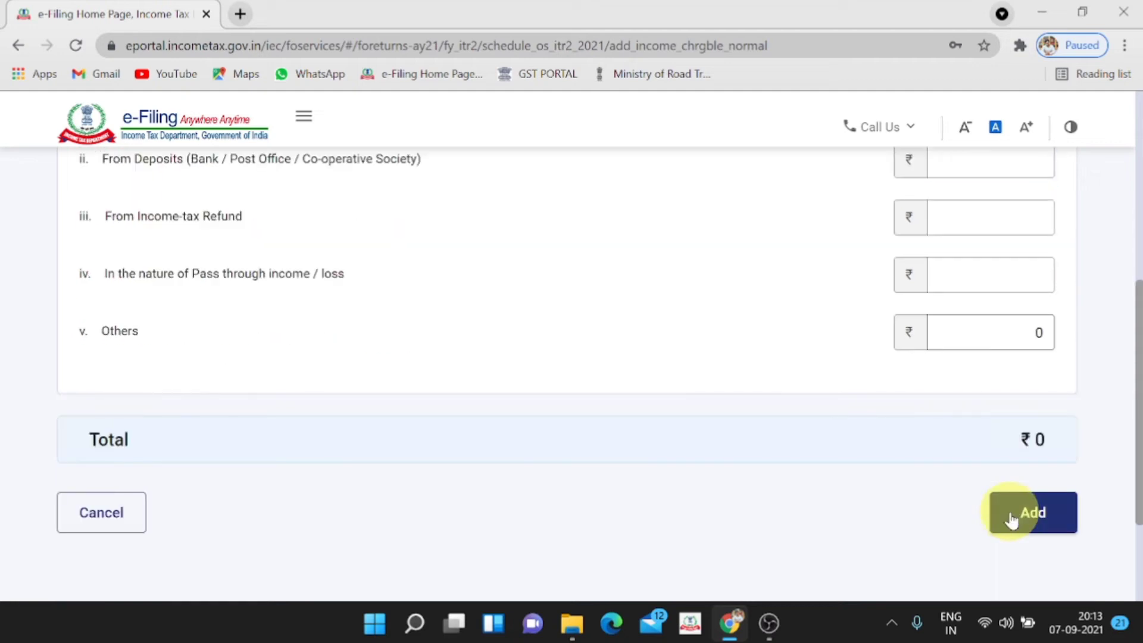
left_click(1013, 513)
scroll(773, 316, "down", 5)
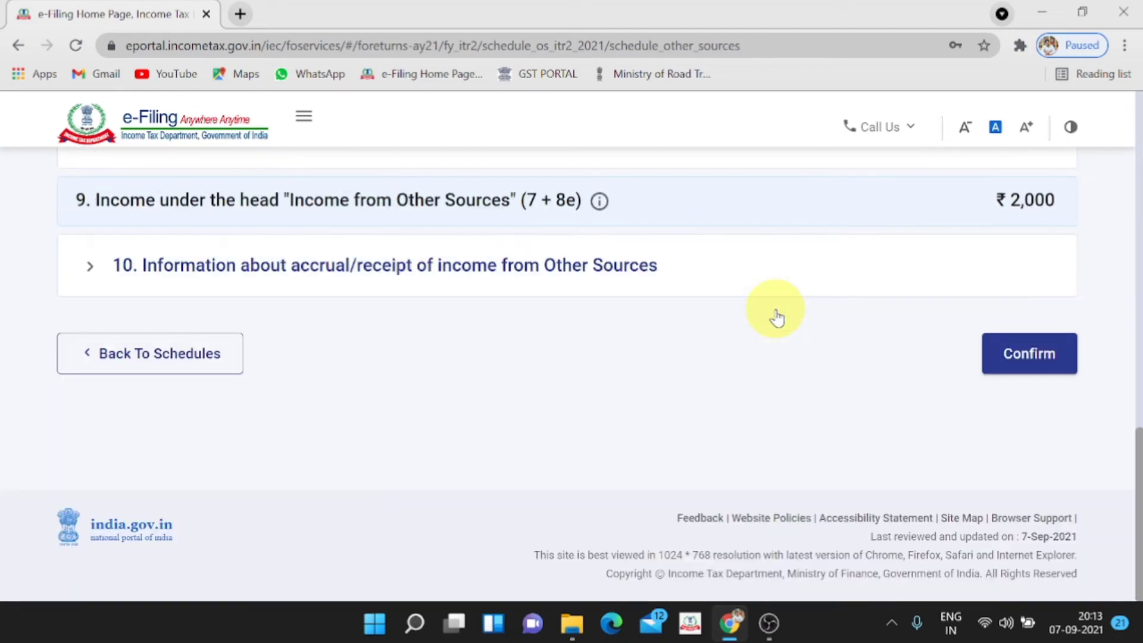
left_click(994, 355)
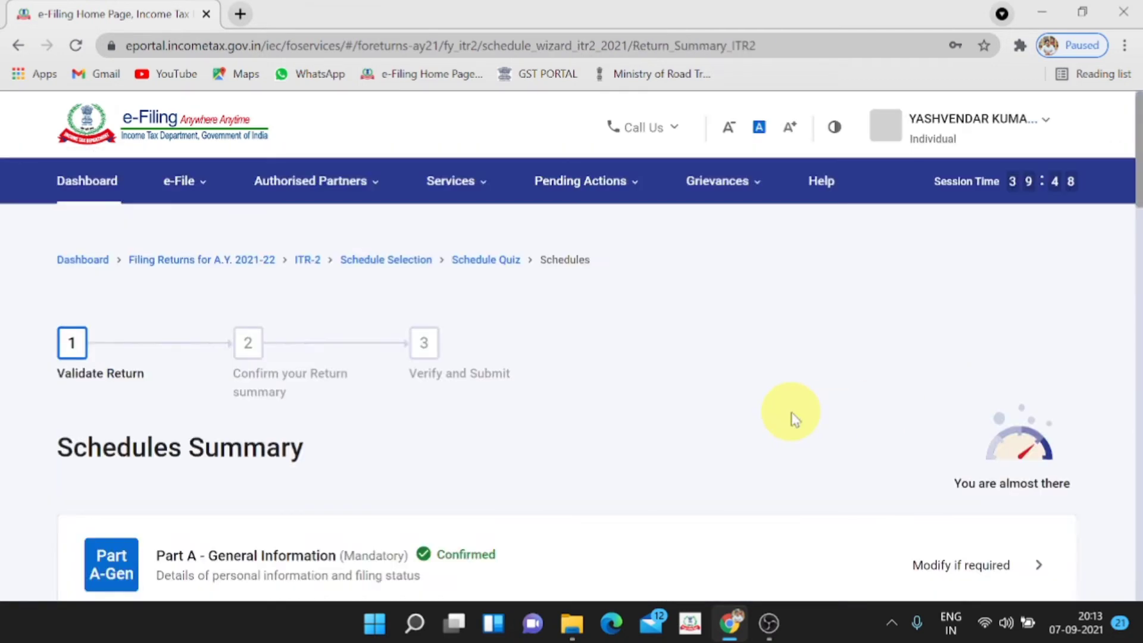
Review and confirm Schedule CYLA
scroll(792, 420, "down", 6)
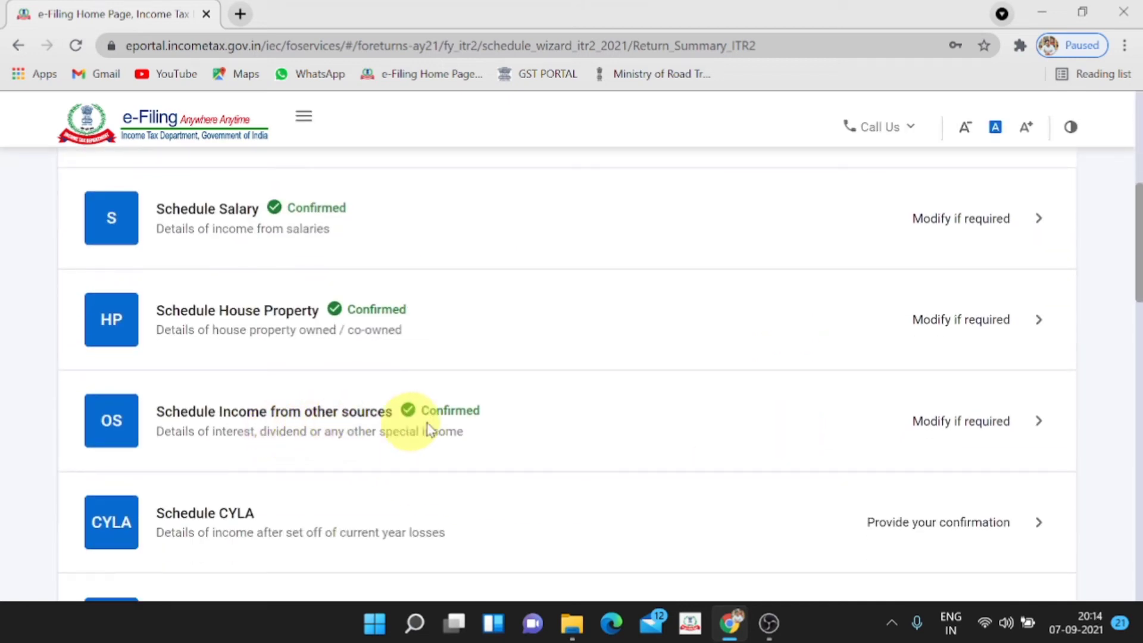
scroll(461, 414, "down", 3)
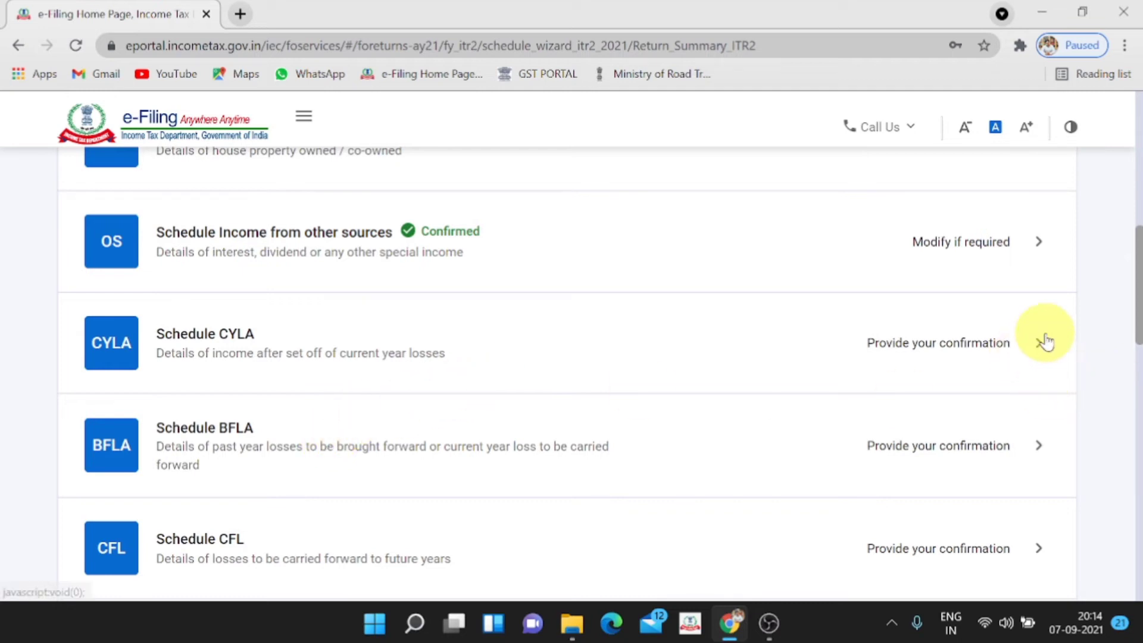
left_click(1000, 377)
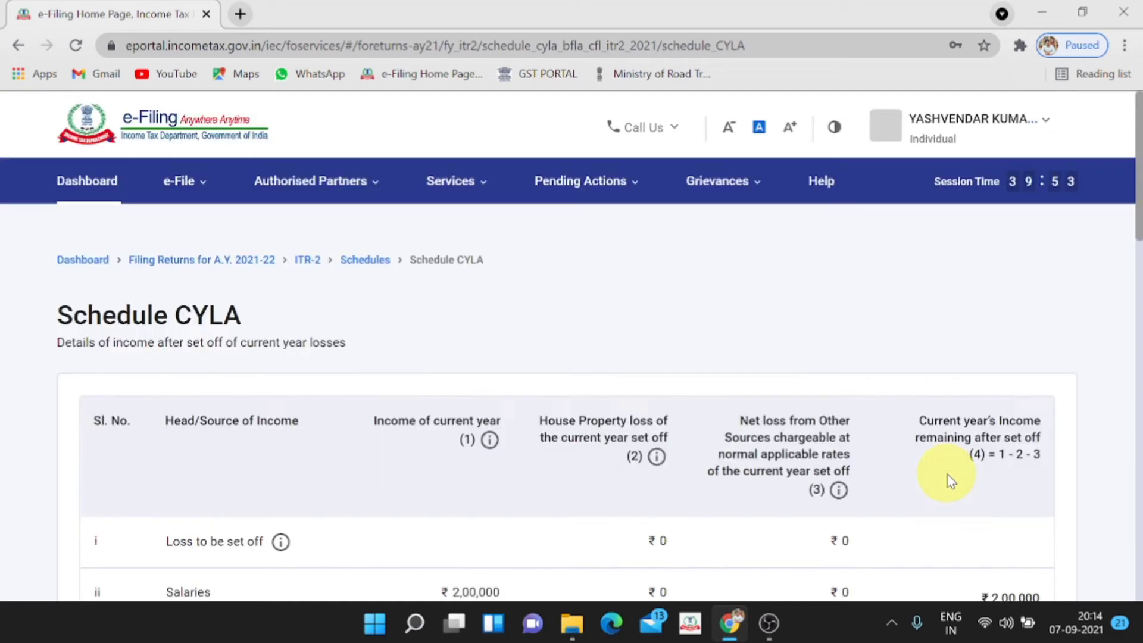
scroll(950, 481, "down", 10)
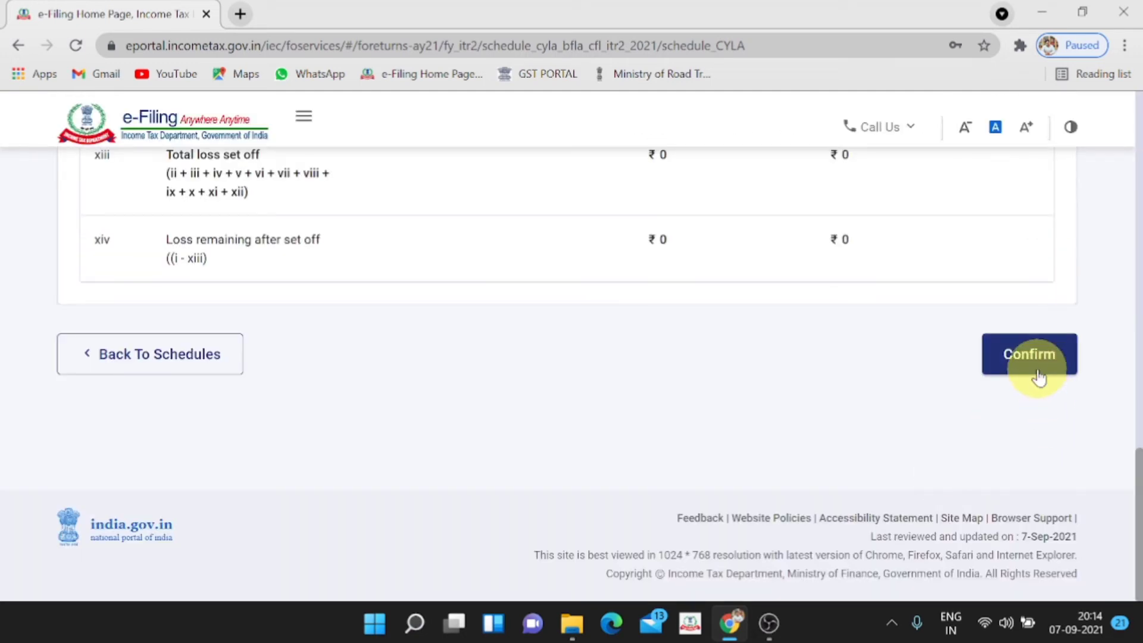
left_click(1034, 366)
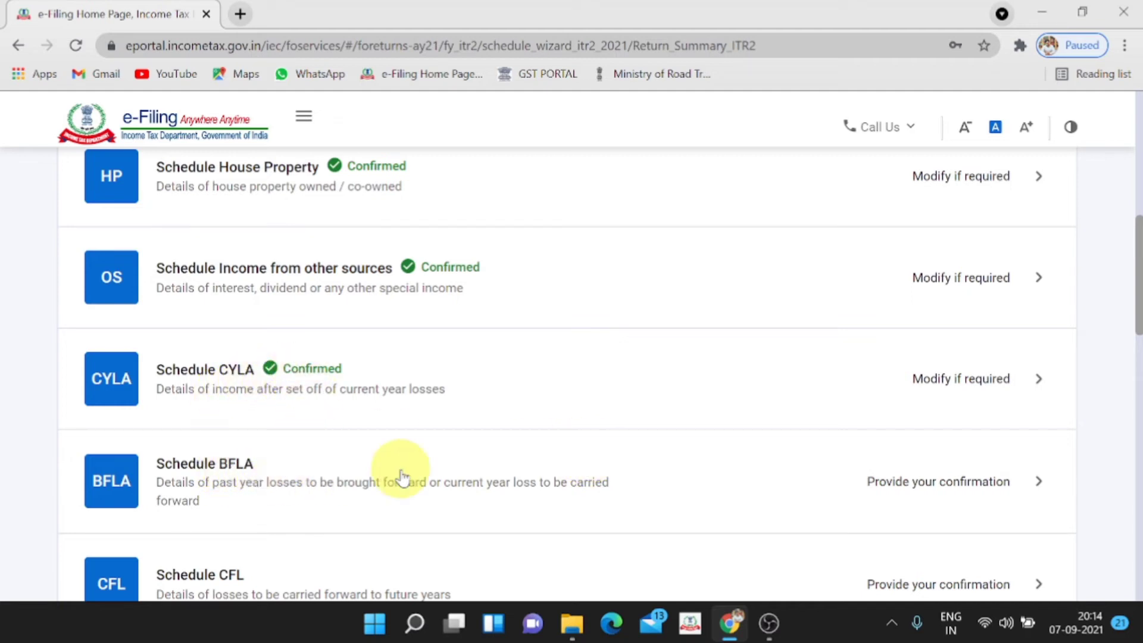
Compute set off to confirm Schedules BFLA and CFL
left_click(1039, 481)
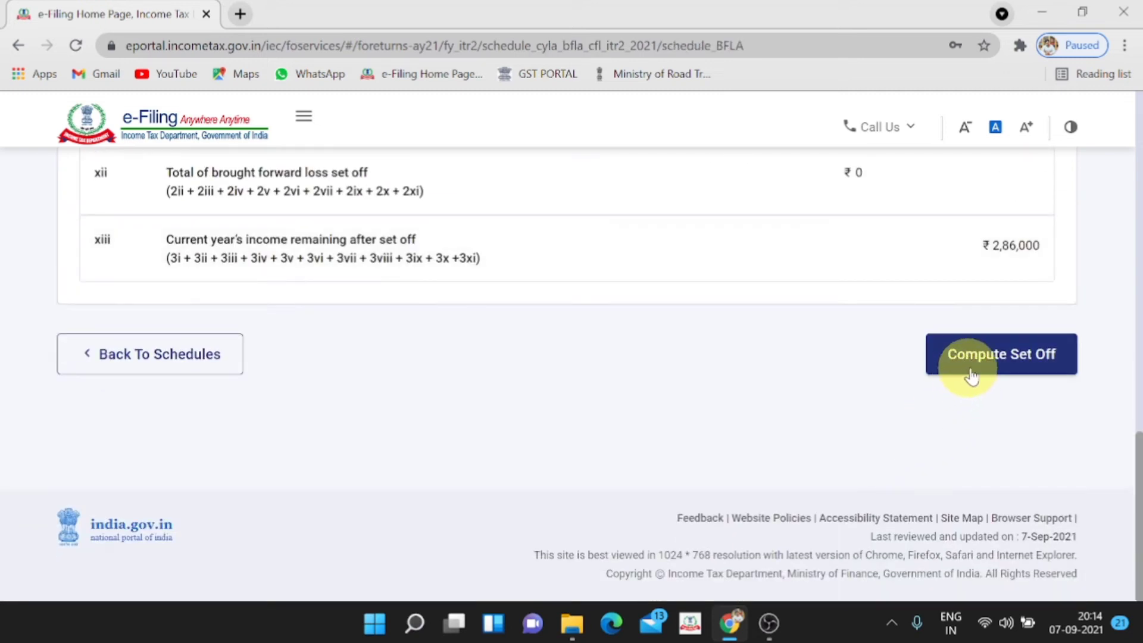
left_click(979, 372)
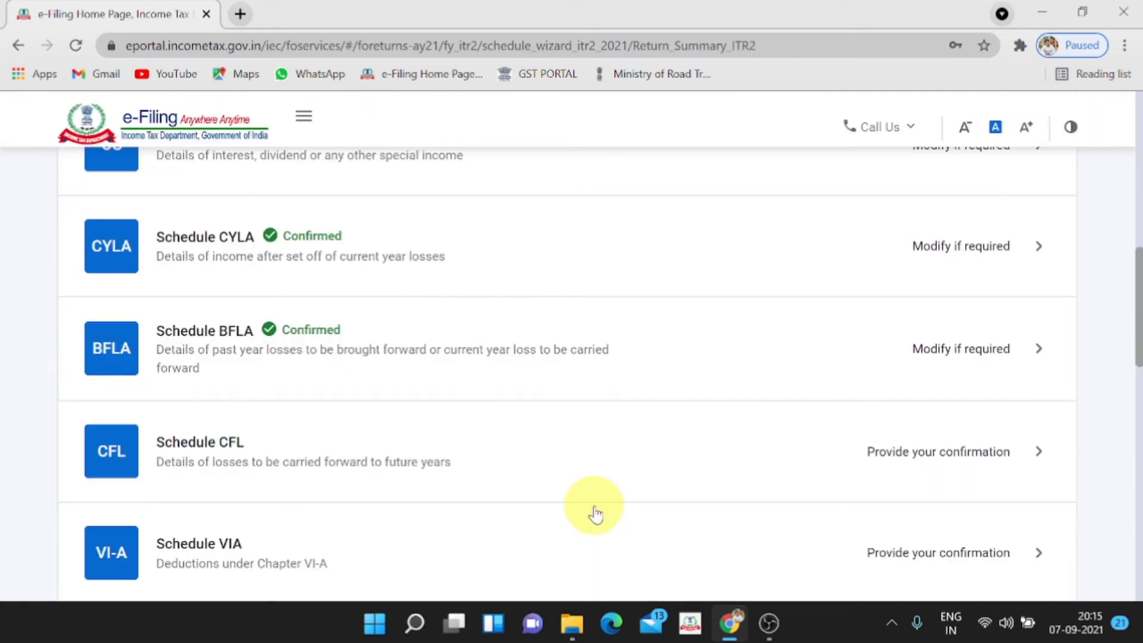
scroll(514, 513, "down", 3)
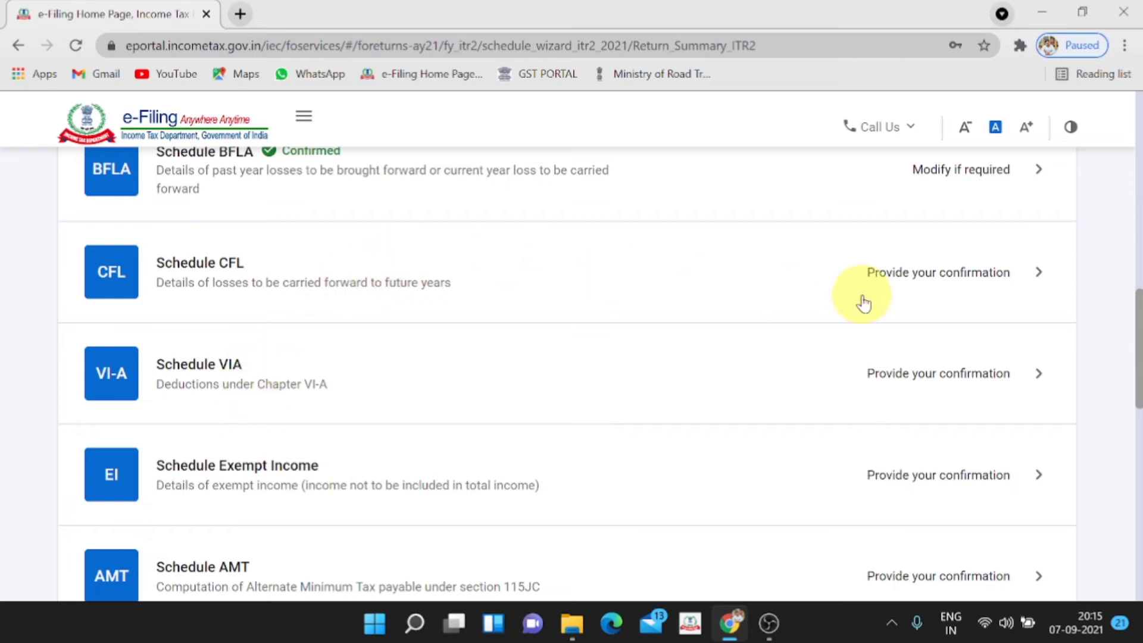
left_click(1048, 271)
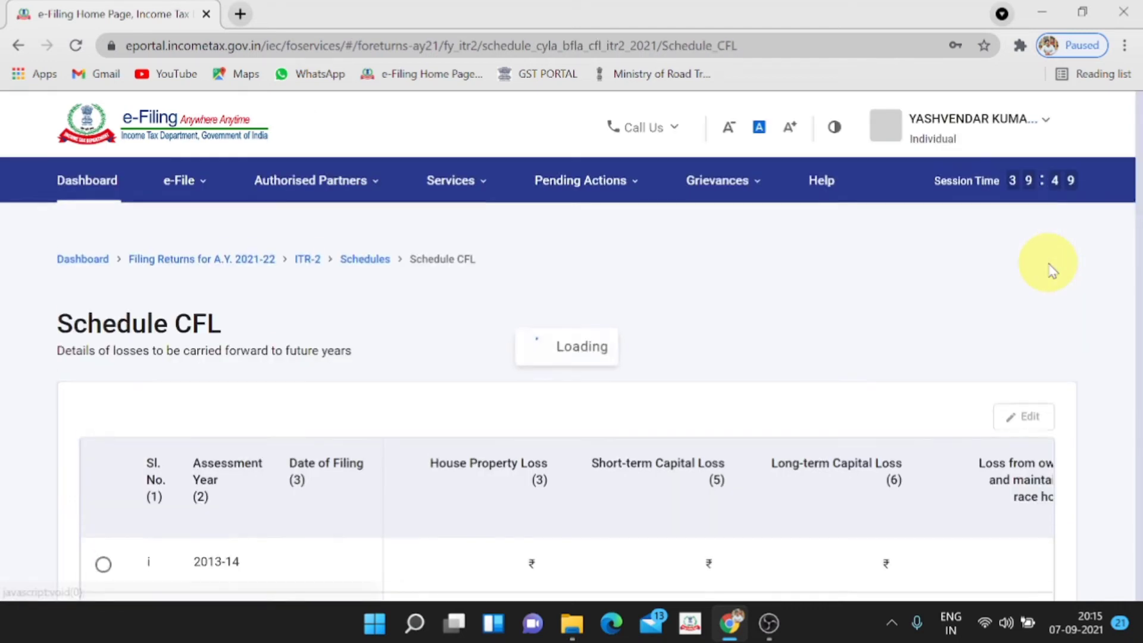
scroll(1013, 275, "down", 5)
scroll(1015, 281, "down", 15)
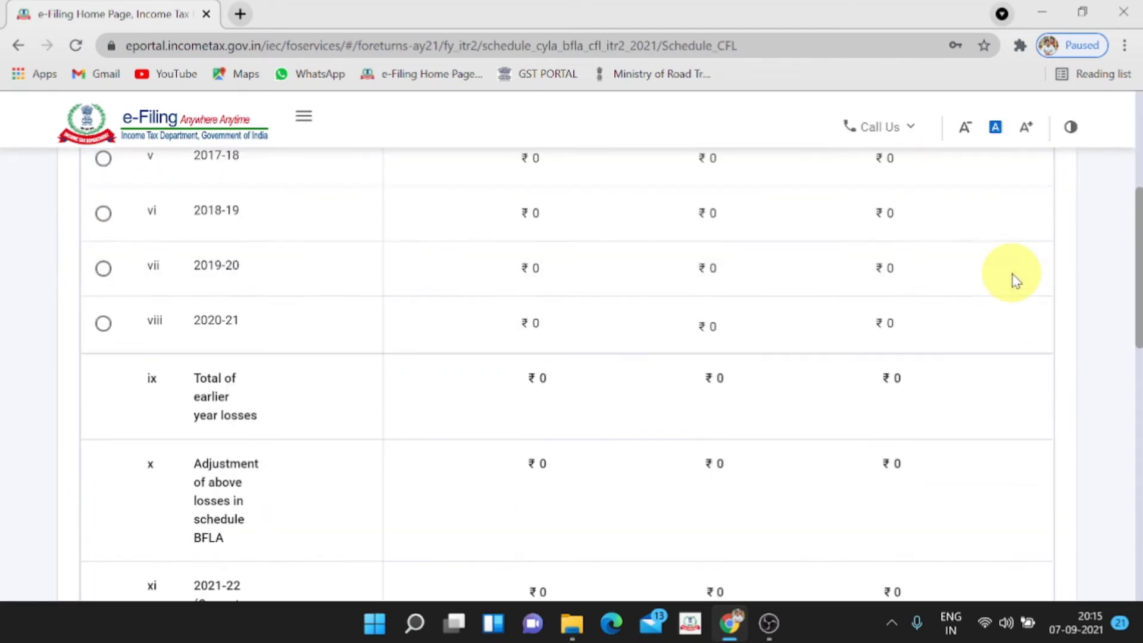
left_click(999, 369)
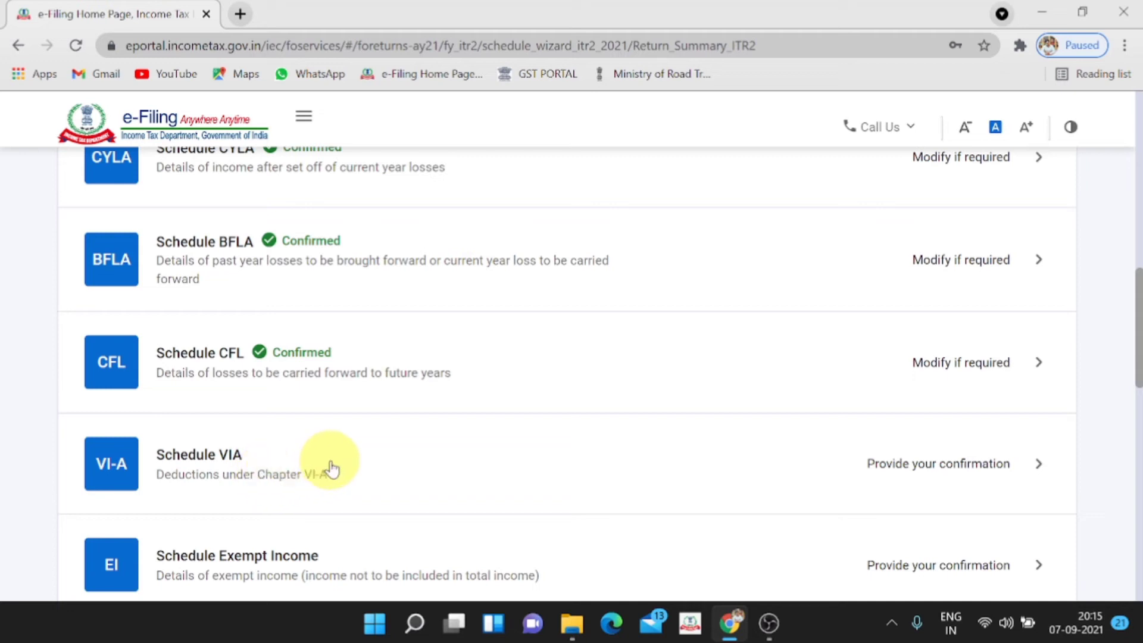
In Schedule VI-A, expand Part C, CA and D and add a new deduction
left_click(1029, 461)
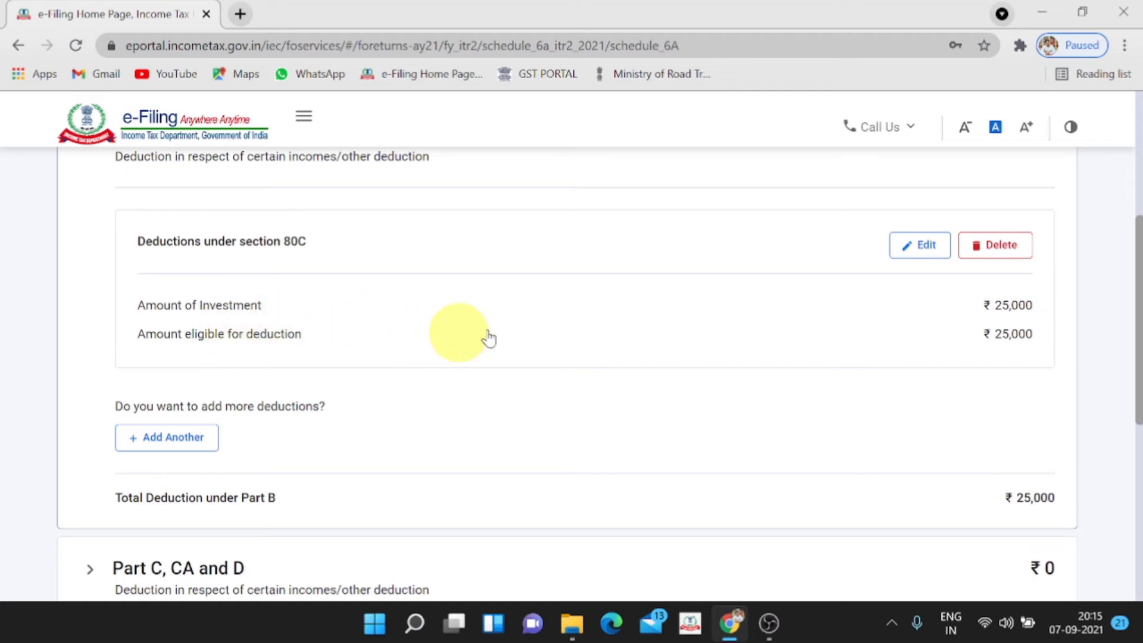
scroll(1023, 356, "down", 5)
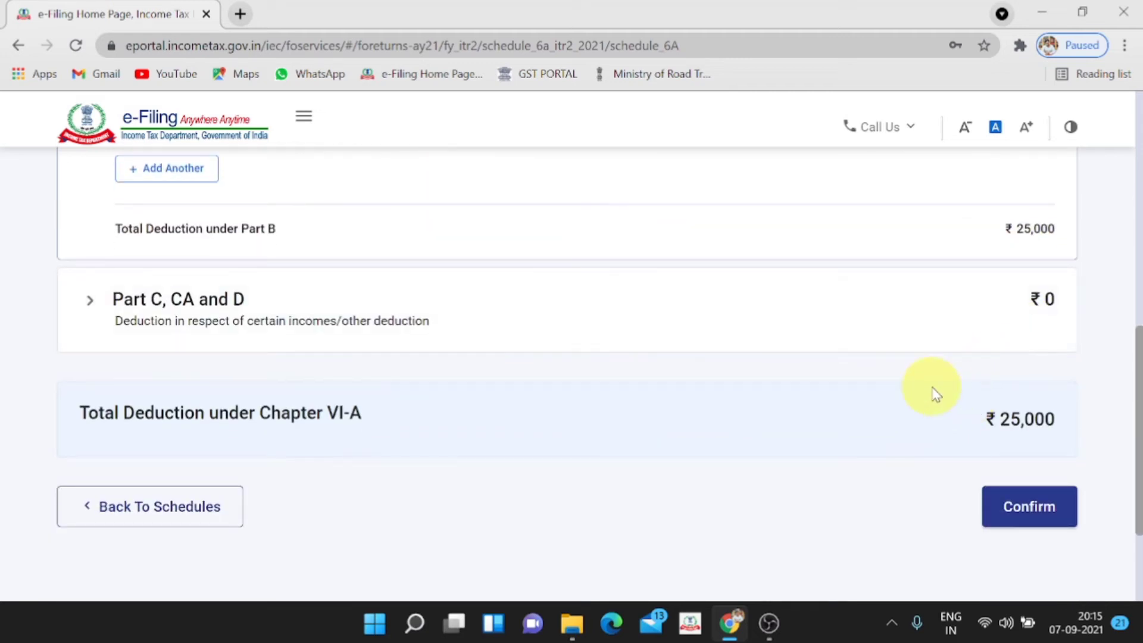
left_click(101, 310)
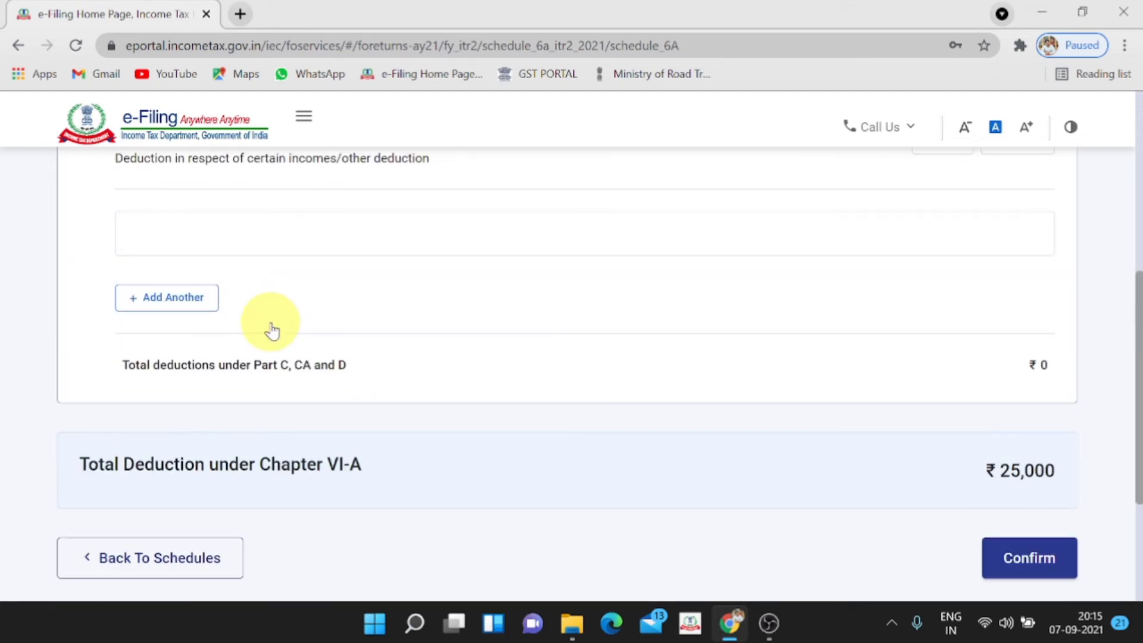
scroll(269, 324, "up", 3)
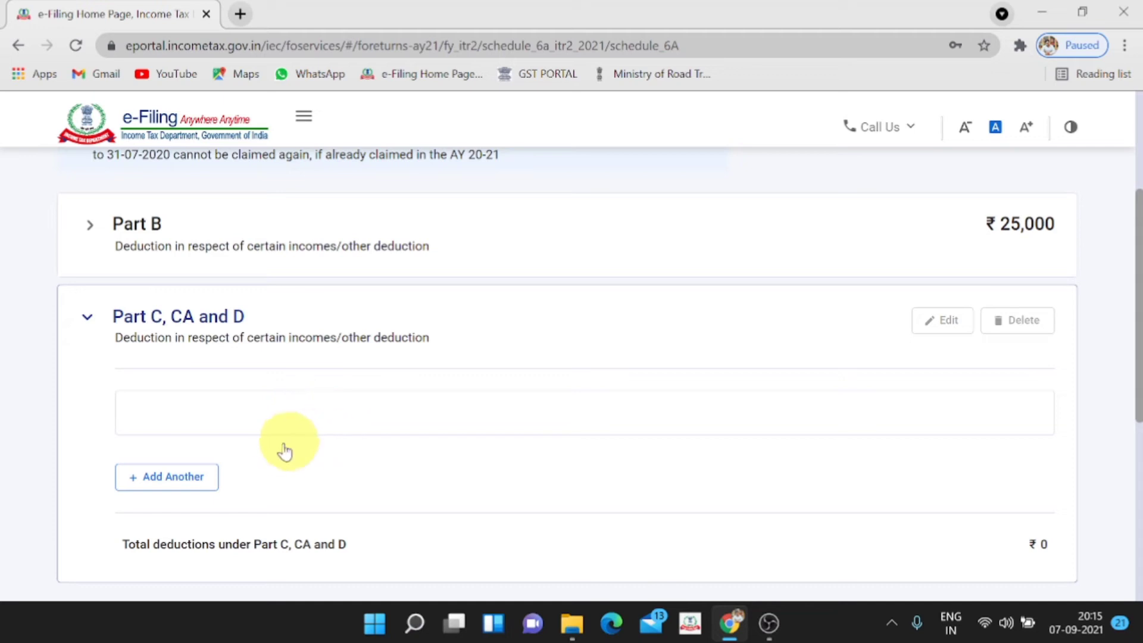
left_click(186, 487)
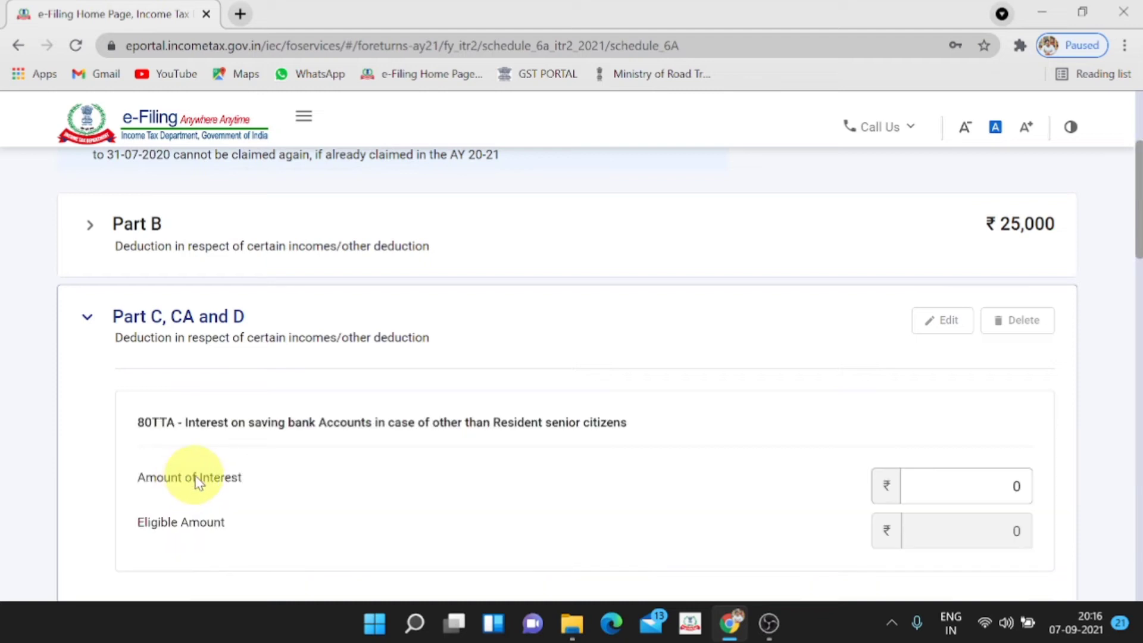
Claim 2000 under 80TTA and confirm the schedule with ₹27,000 total deductions
scroll(265, 493, "down", 1)
scroll(265, 493, "down", 1)
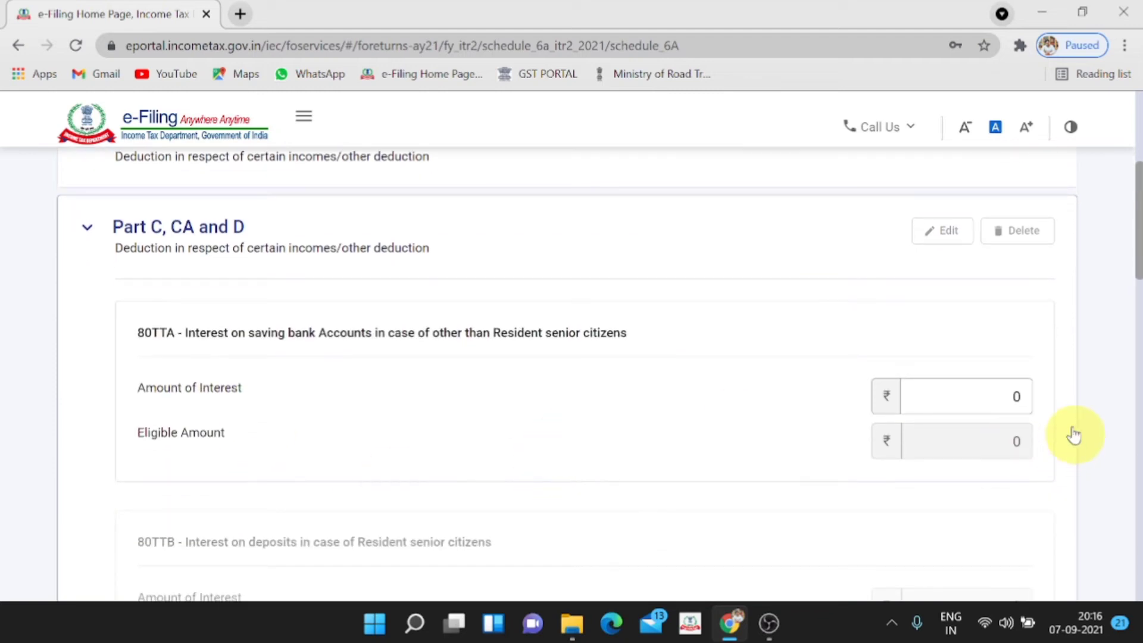
left_click(1019, 396)
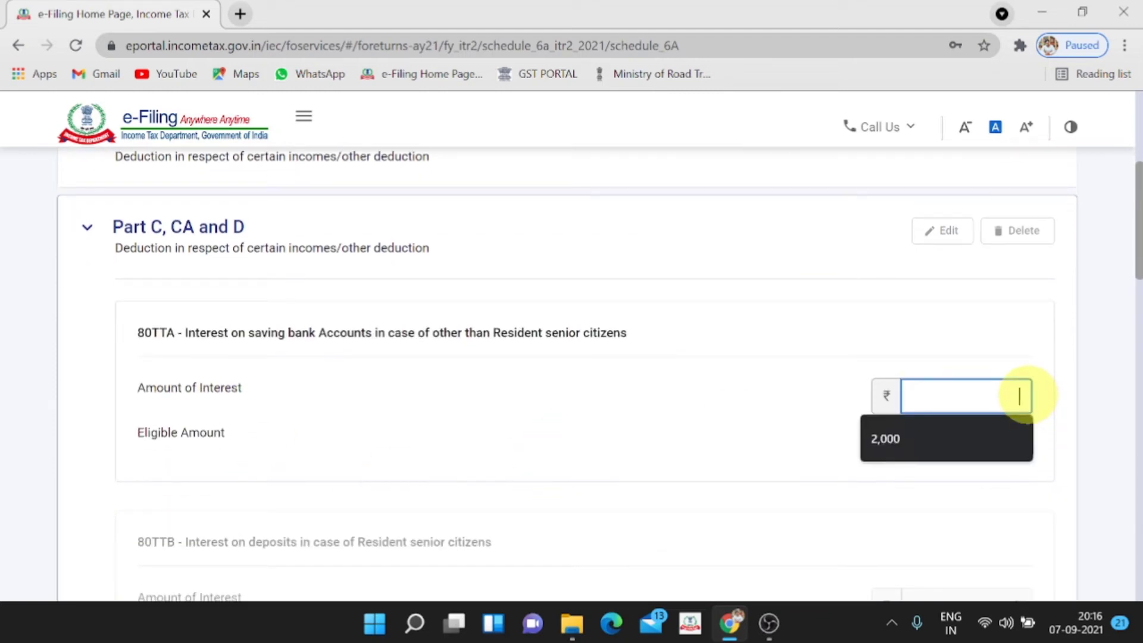
type("2000")
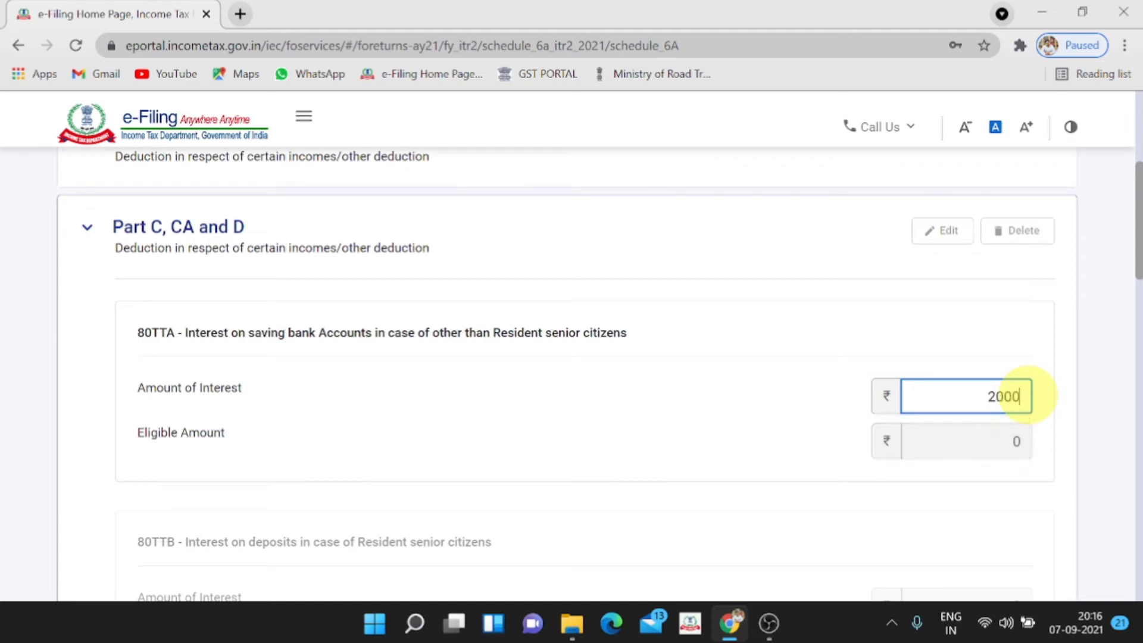
scroll(825, 454, "down", 6)
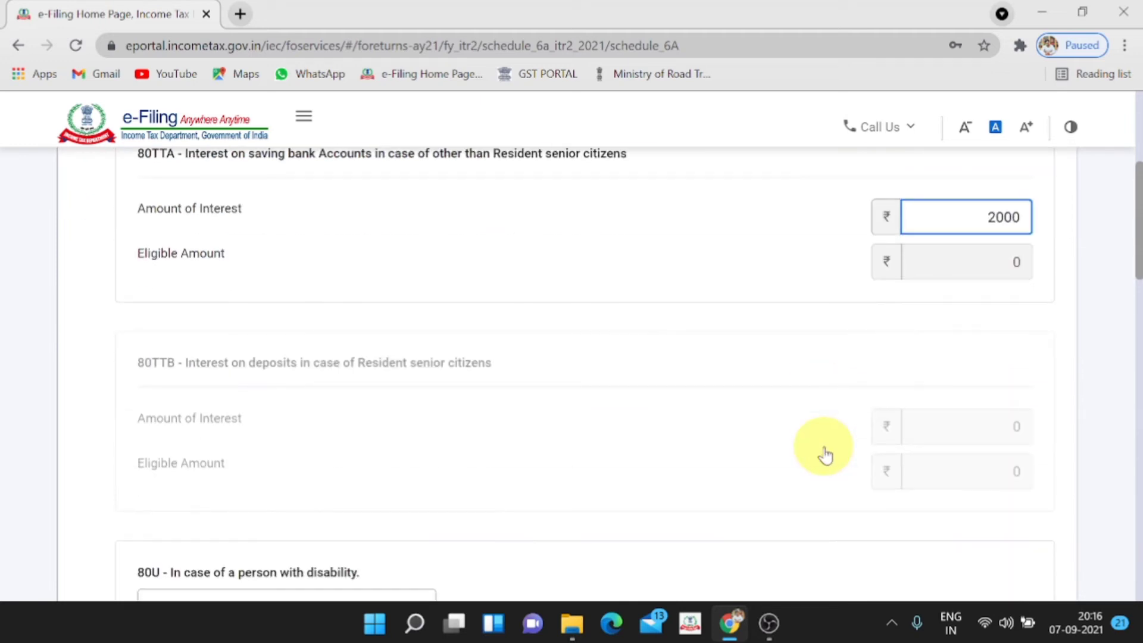
scroll(824, 454, "down", 15)
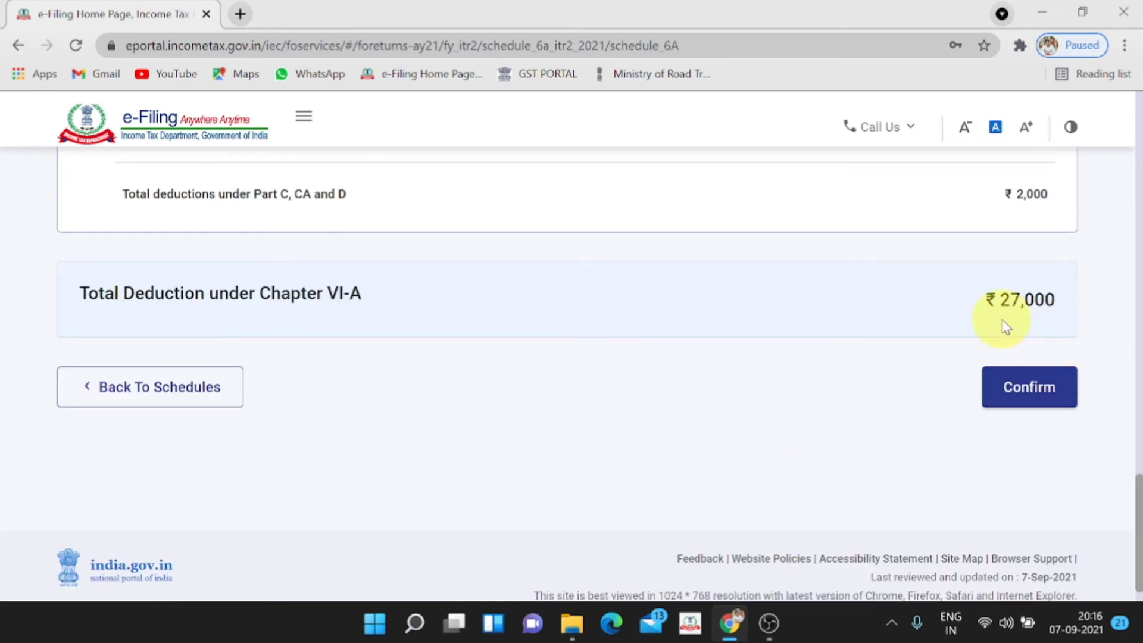
left_click(1038, 388)
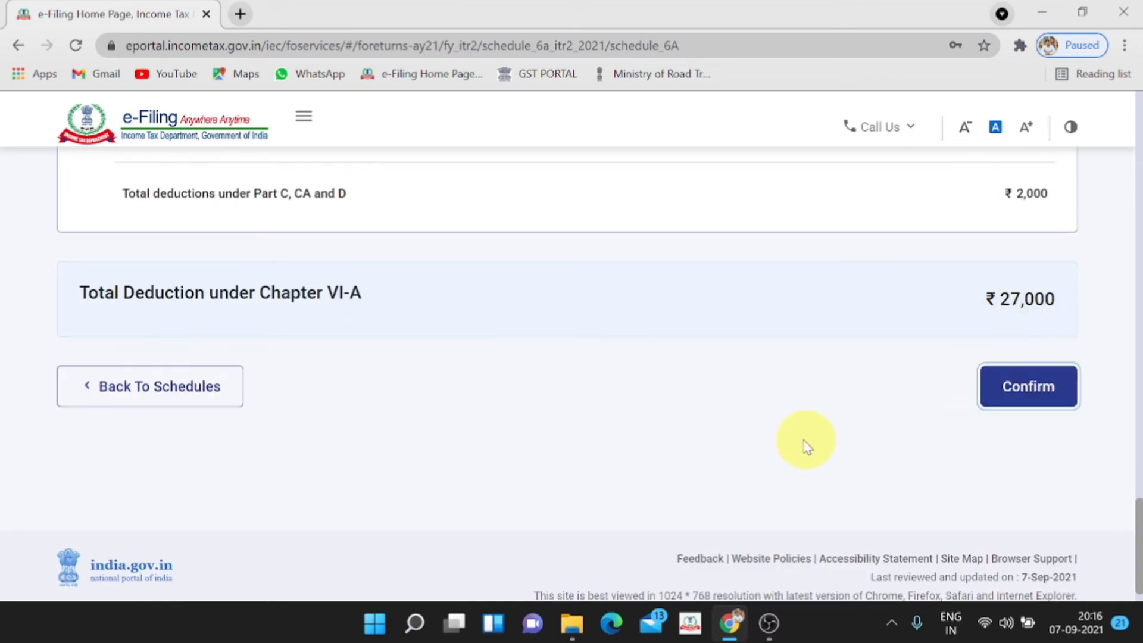
scroll(794, 438, "down", 4)
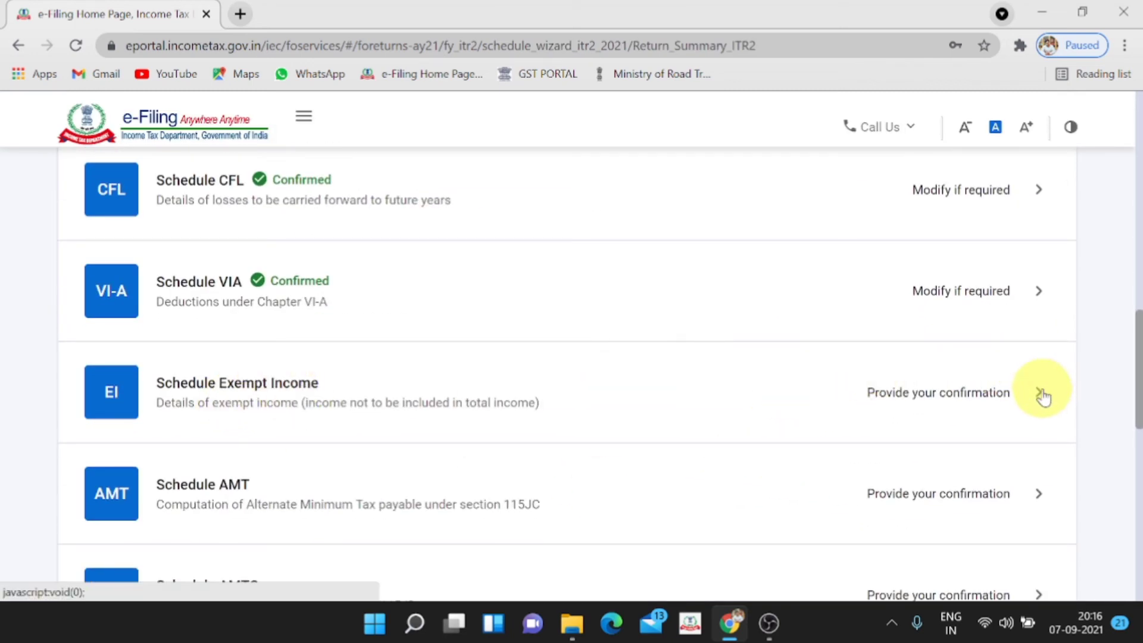
In Schedule Exempt Income, enter agricultural gross receipts of 25,000
left_click(1042, 393)
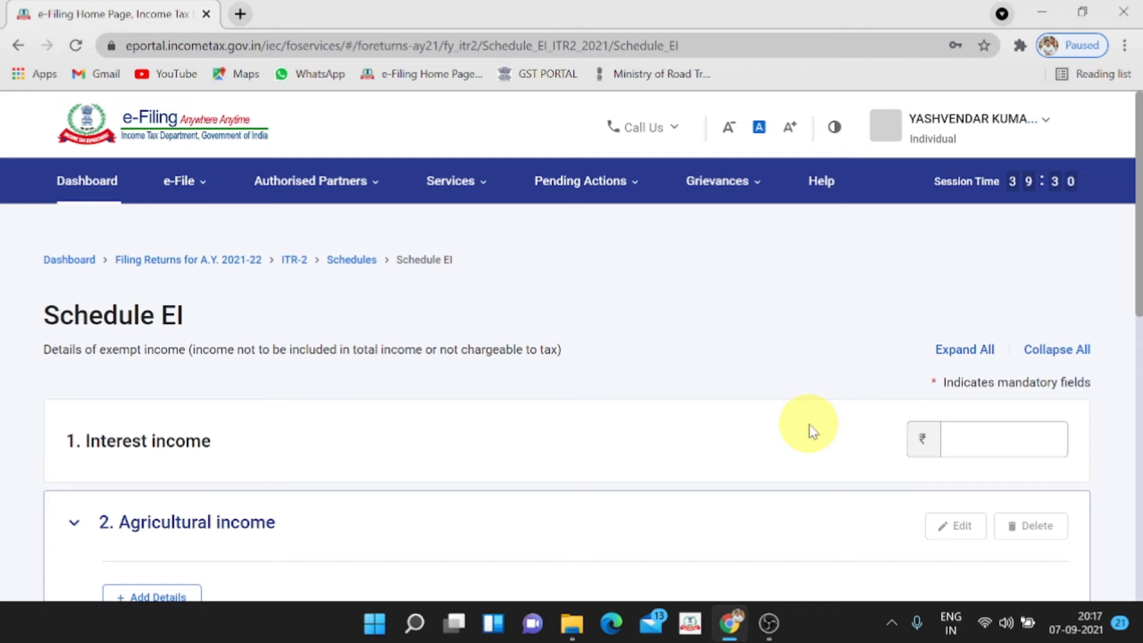
scroll(813, 430, "down", 3)
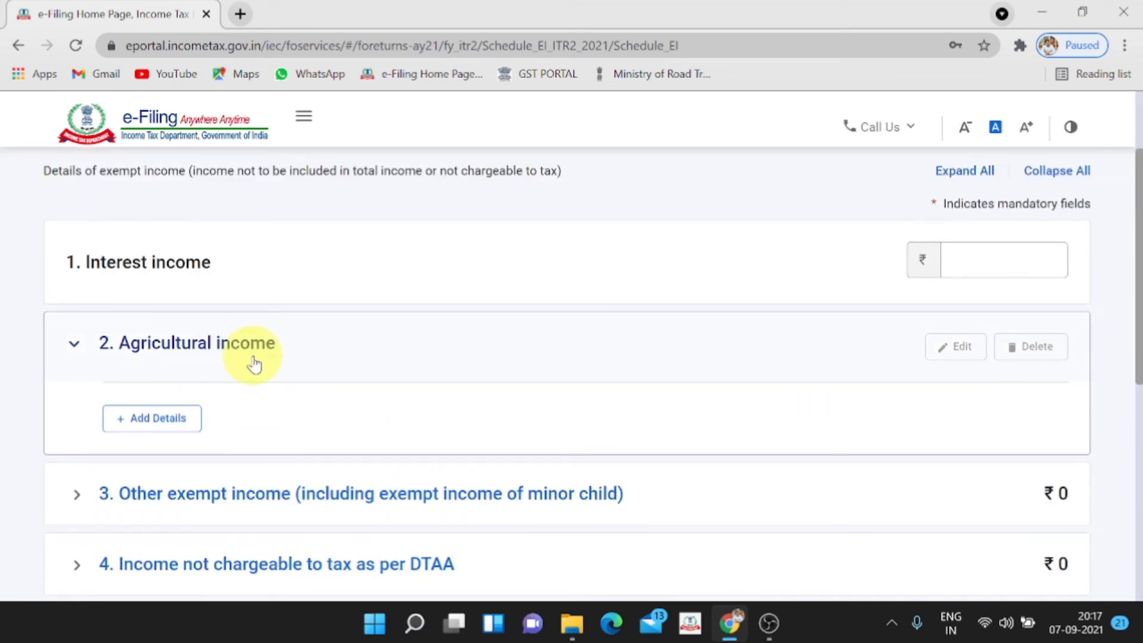
left_click(161, 418)
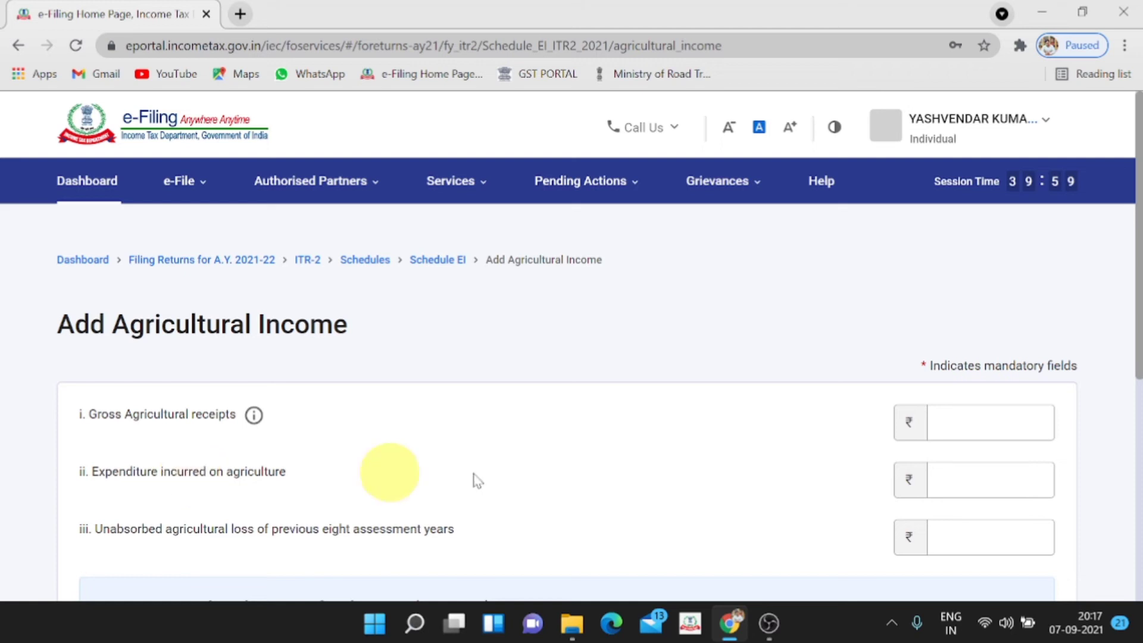
left_click(1030, 423)
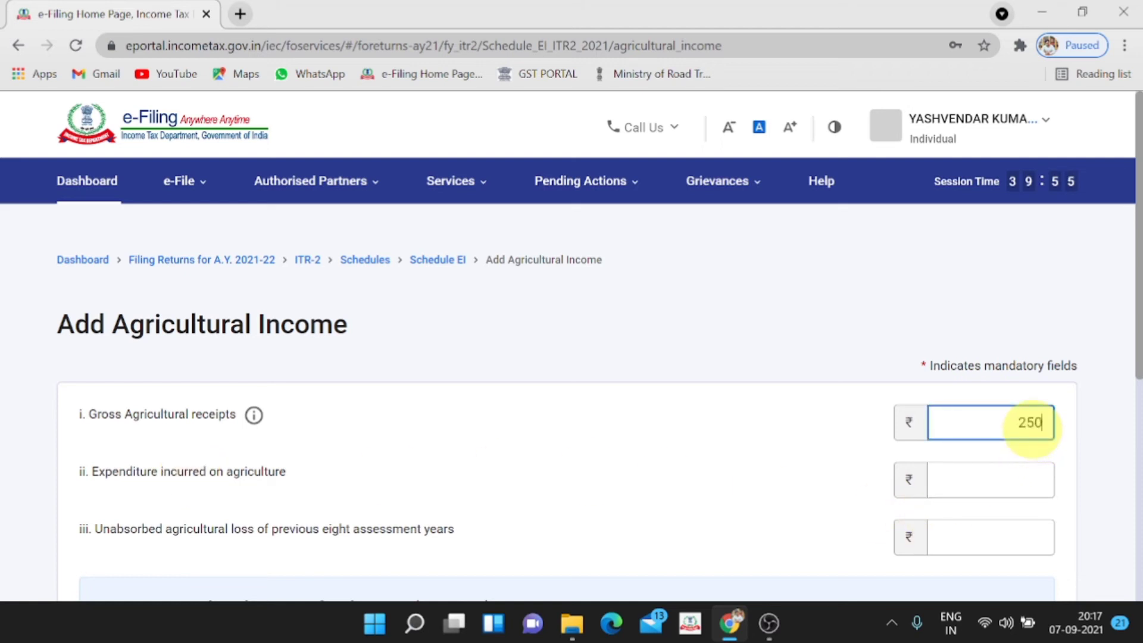
left_click(823, 435)
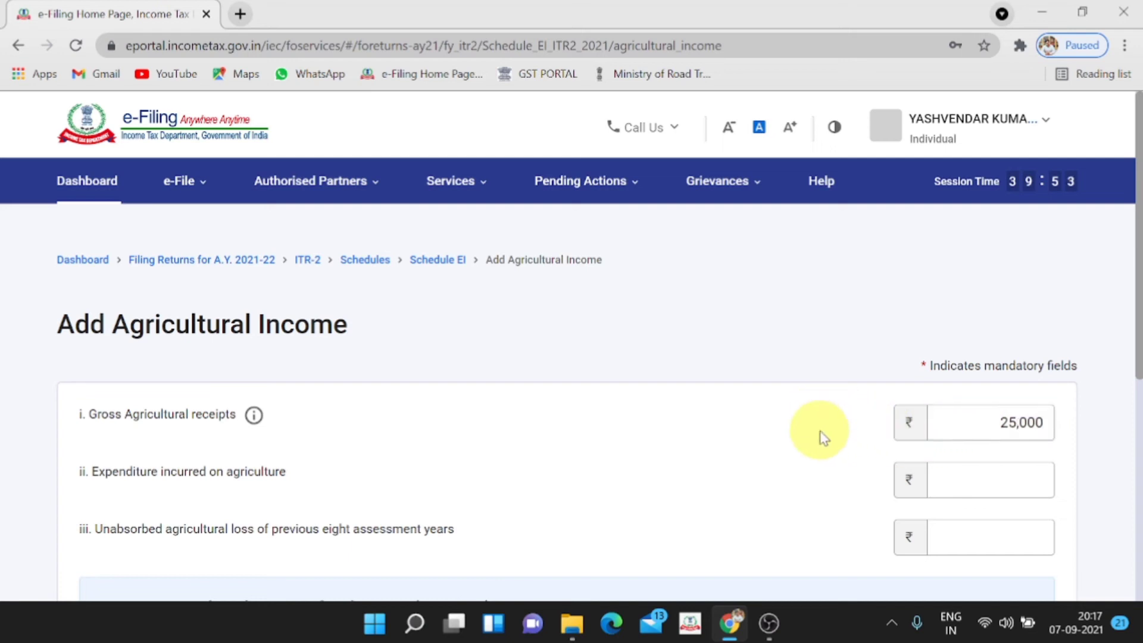
Add the ₹25,000 agricultural income entry and confirm Schedule Exempt Income
scroll(823, 438, "down", 5)
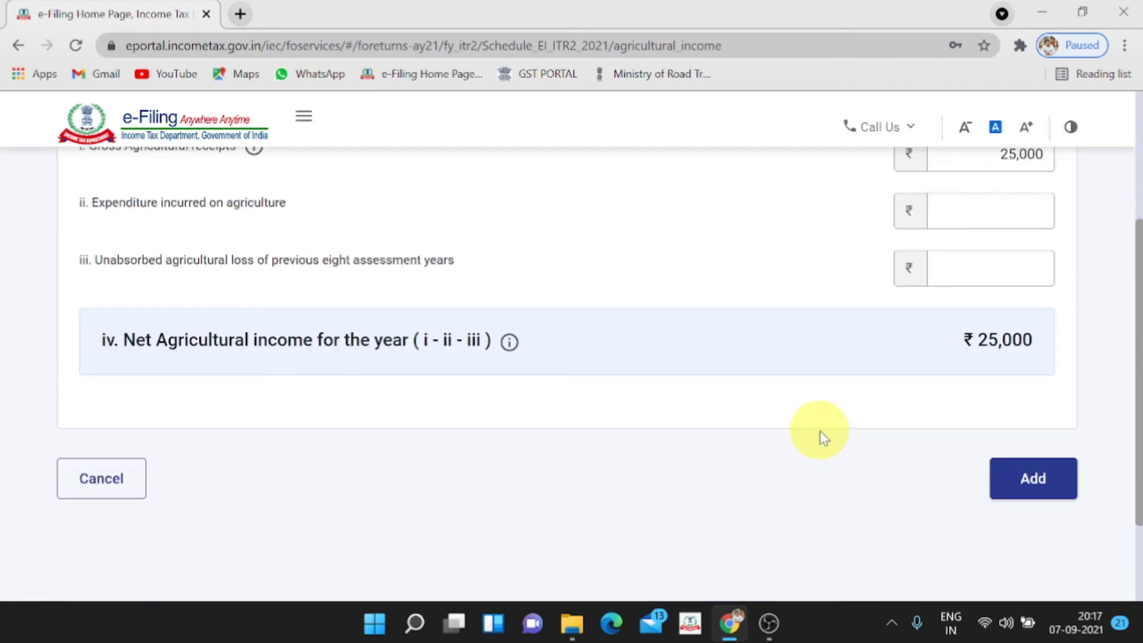
scroll(823, 437, "up", 2)
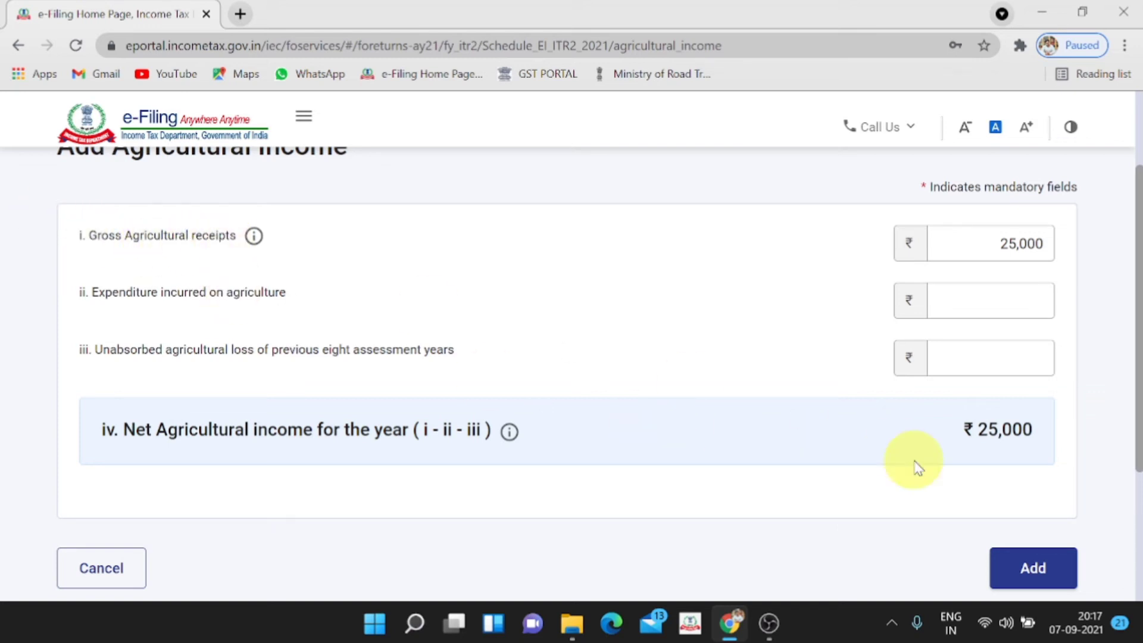
scroll(913, 459, "down", 3)
left_click(1023, 400)
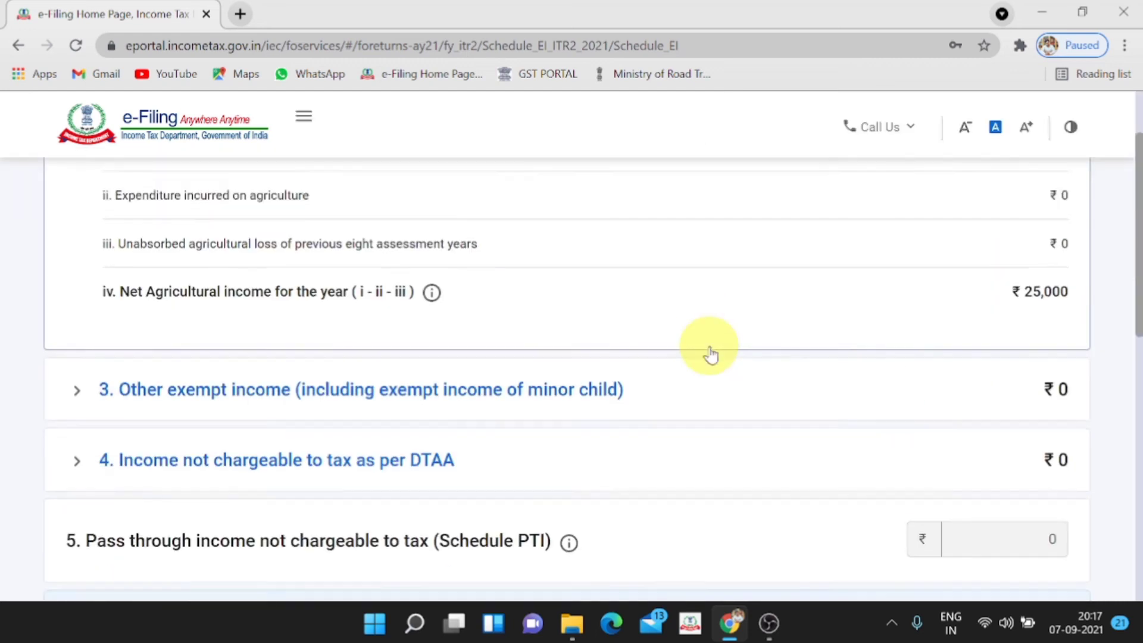
scroll(709, 351, "down", 5)
left_click(1006, 362)
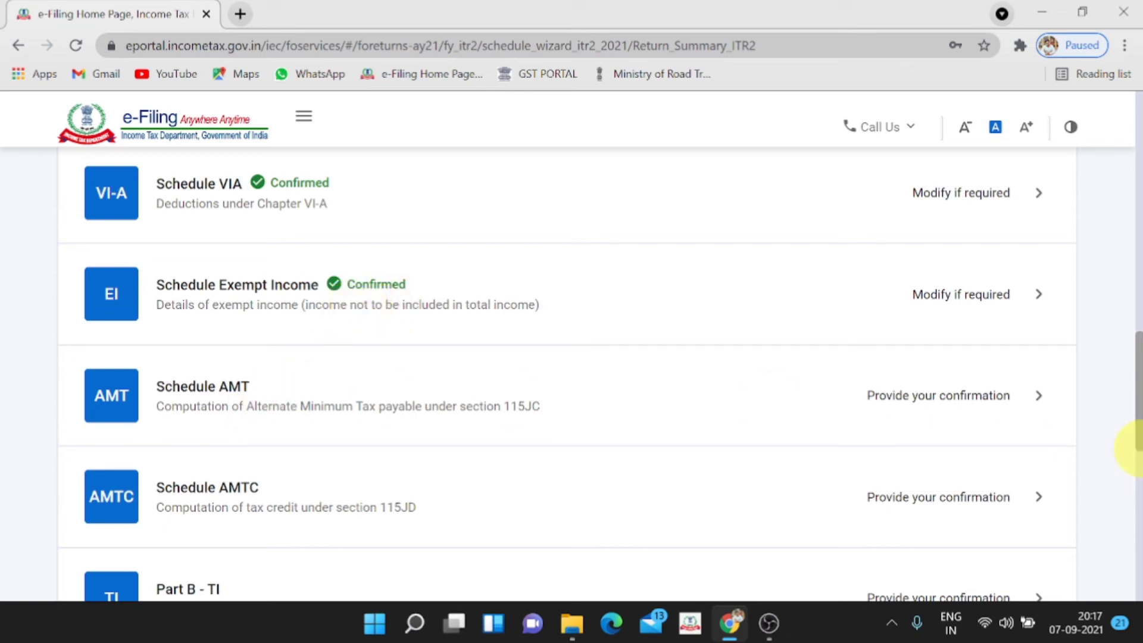
left_click(1043, 397)
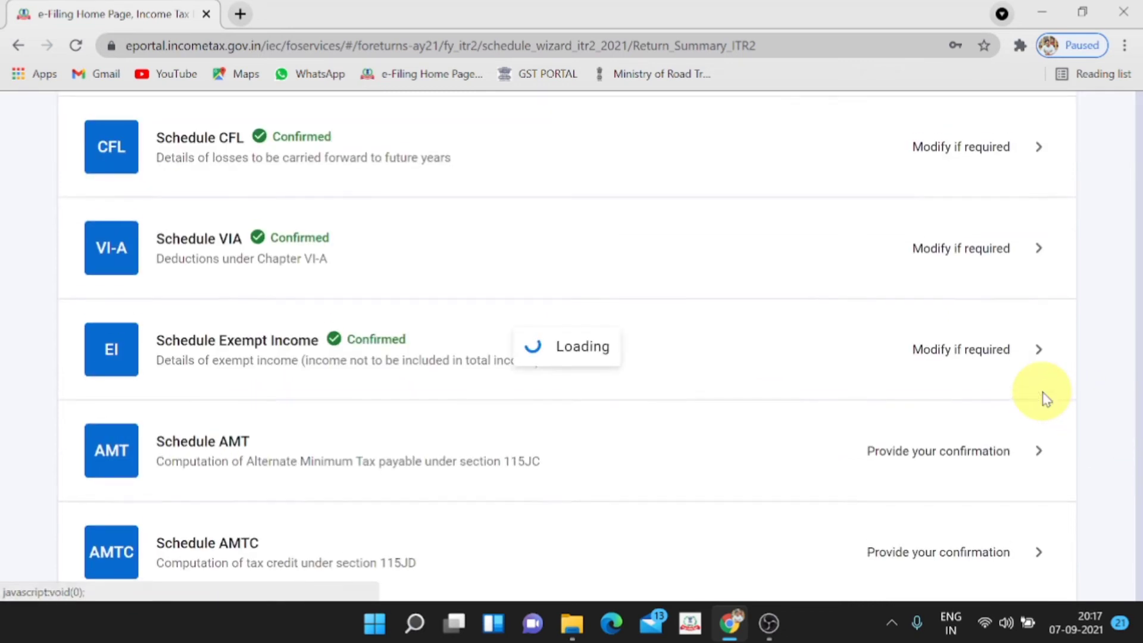
Confirm Schedule AMT with ₹0 tax under 115JC, then confirm AMTC without details
scroll(757, 485, "down", 6)
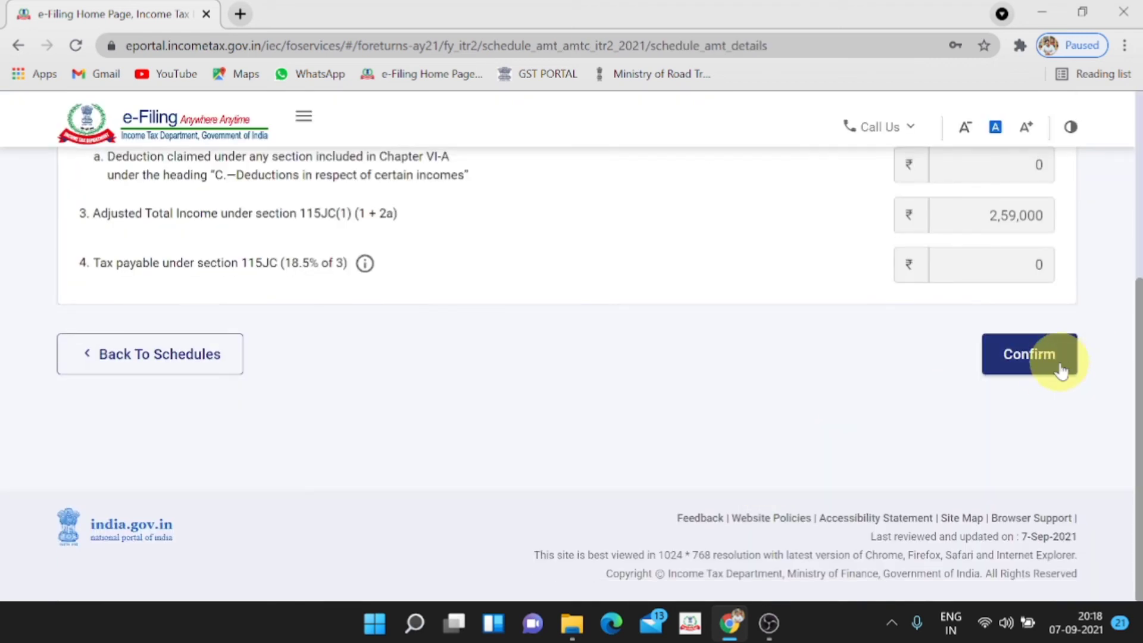
left_click(1066, 366)
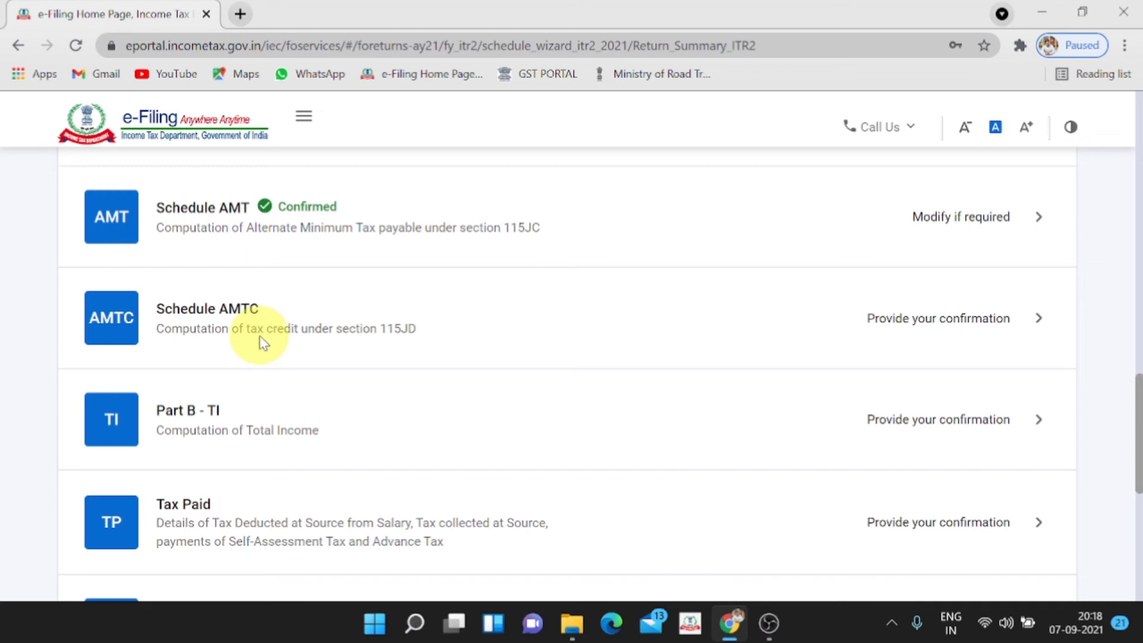
left_click(1035, 334)
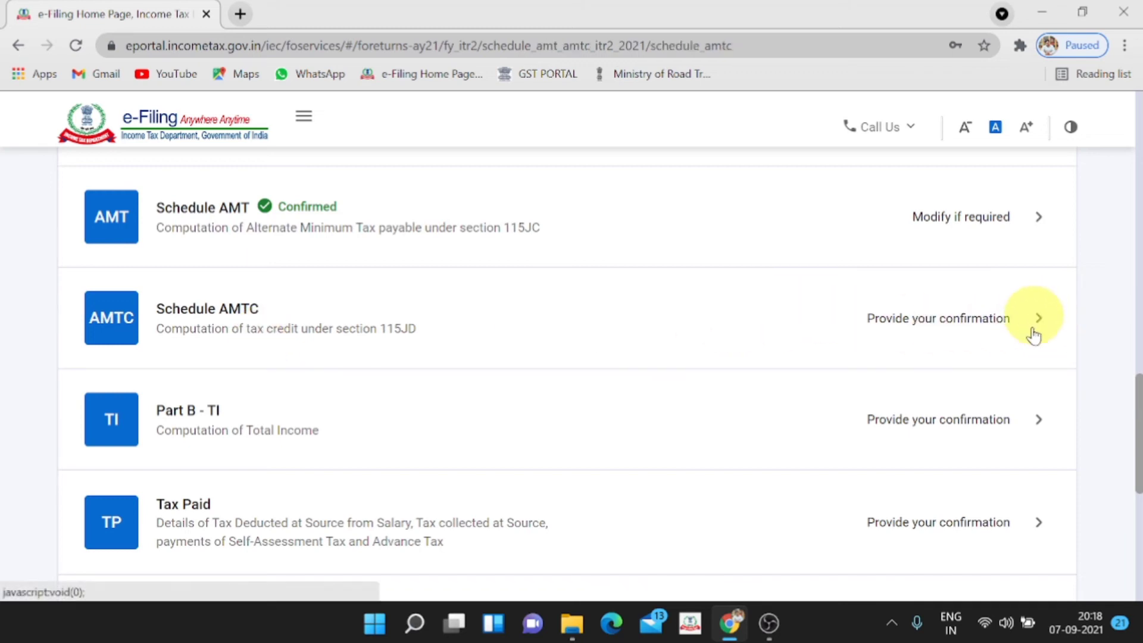
scroll(982, 355, "down", 3)
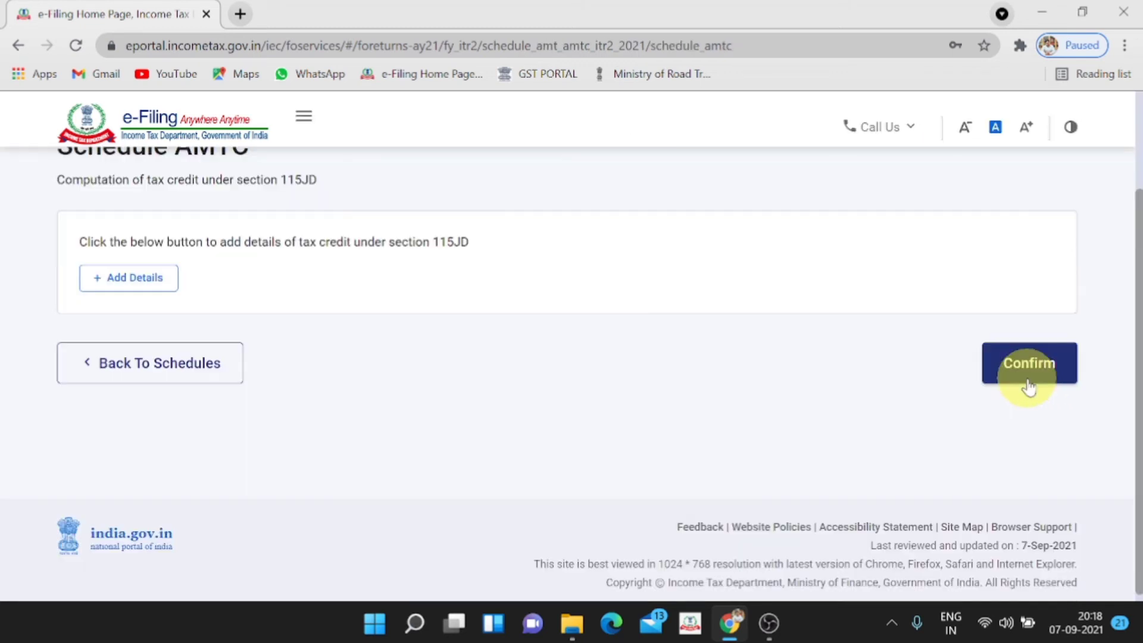
left_click(1029, 385)
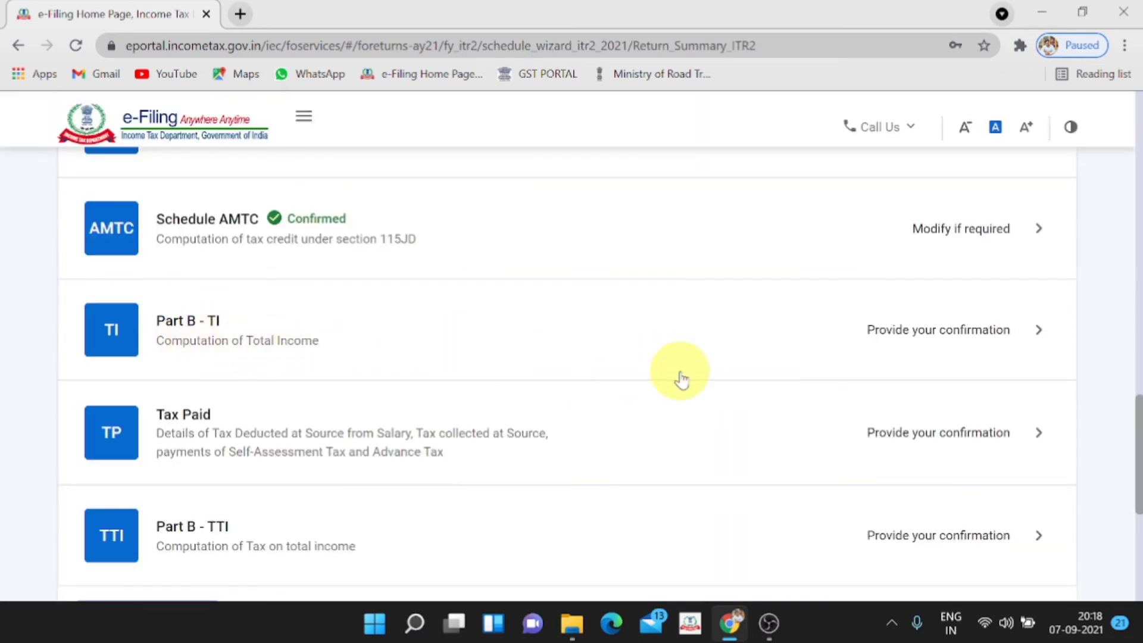
Review Part B - TI's total income ₹2,59,000 and aggregate ₹2,84,000, then confirm it
left_click(1023, 345)
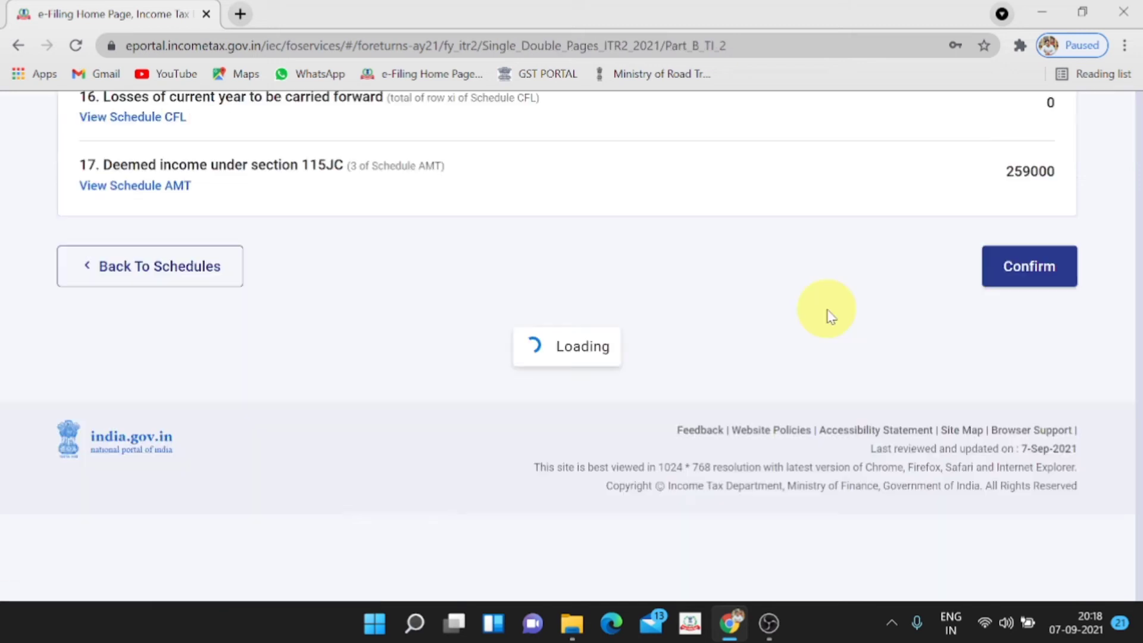
scroll(827, 313, "down", 3)
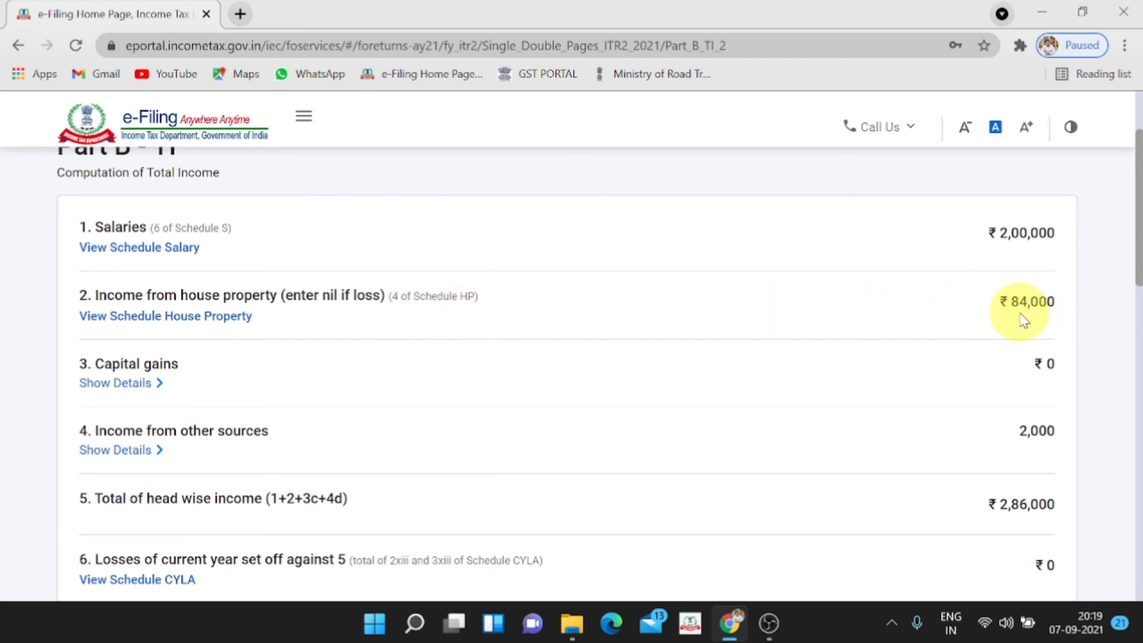
scroll(1020, 319, "down", 1)
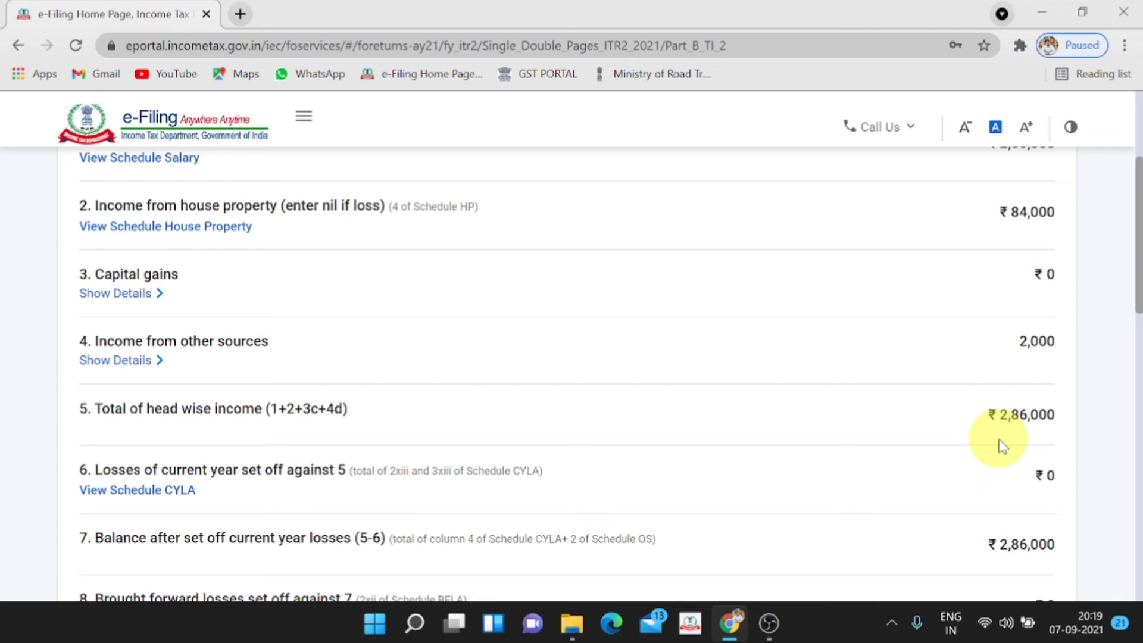
scroll(1002, 446, "down", 9)
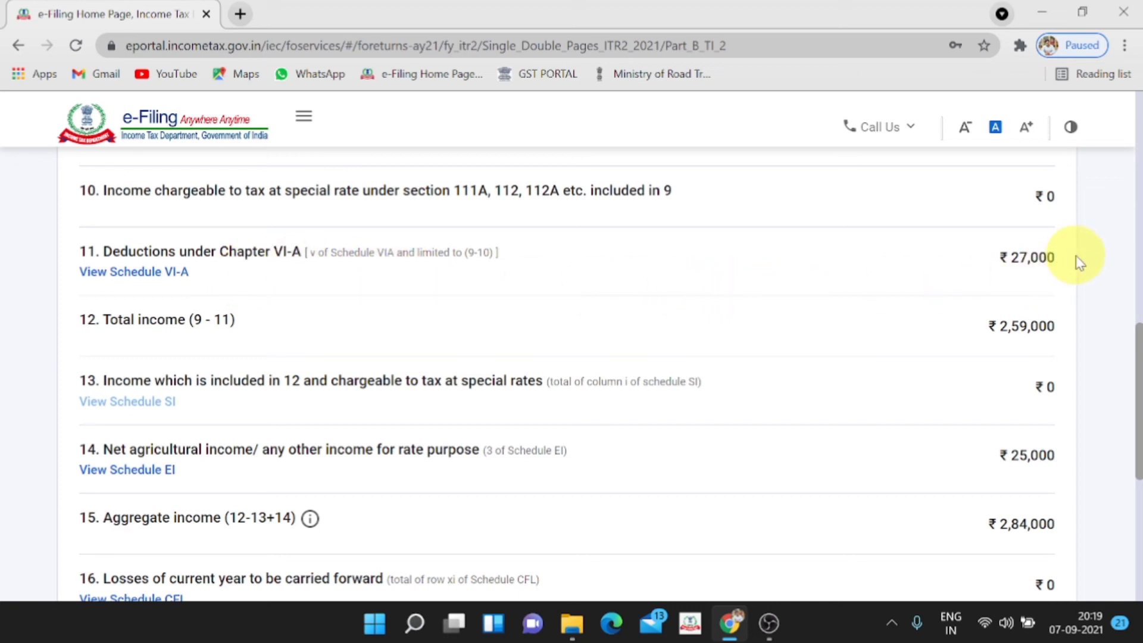
scroll(1065, 268, "down", 3)
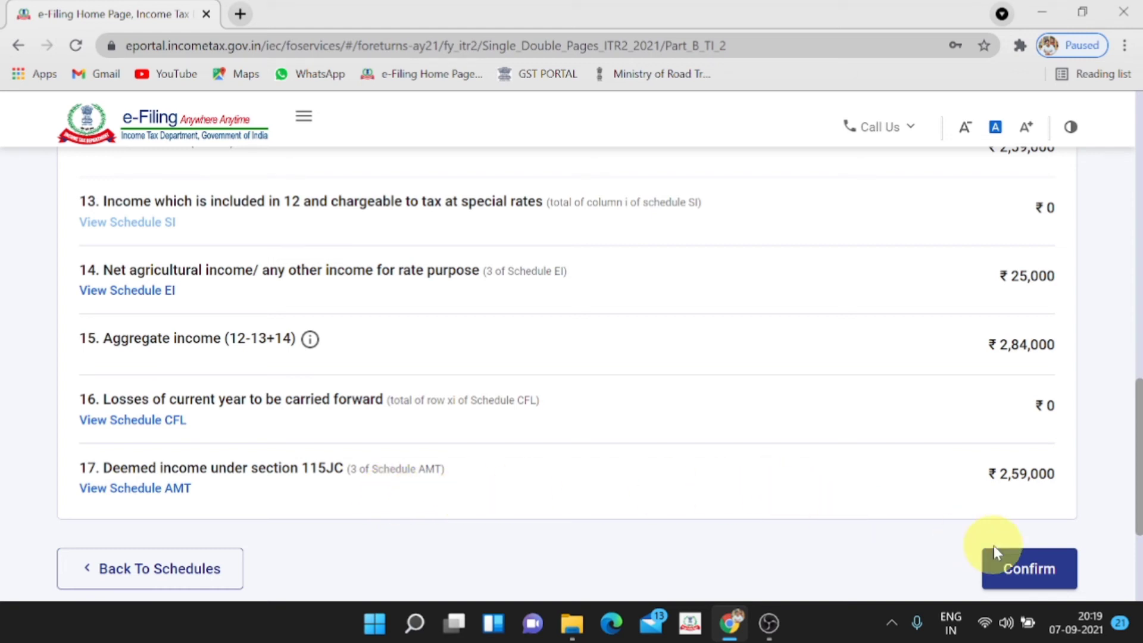
left_click(1021, 573)
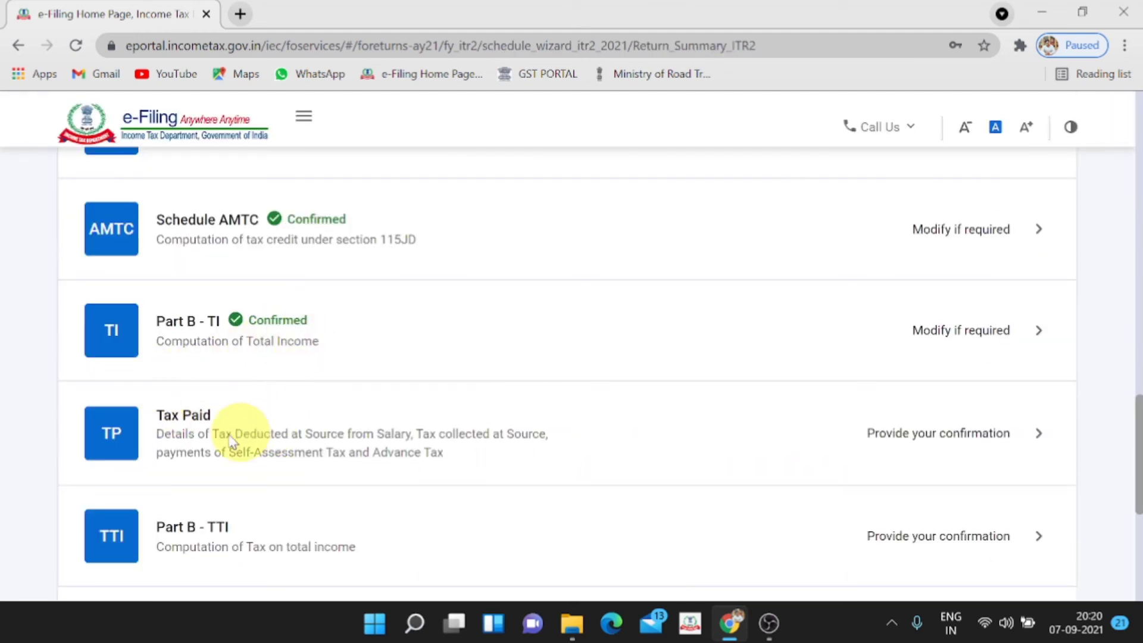
Review the Tax Paid schedule, showing ₹0 total taxes paid, and confirm it
left_click(1032, 435)
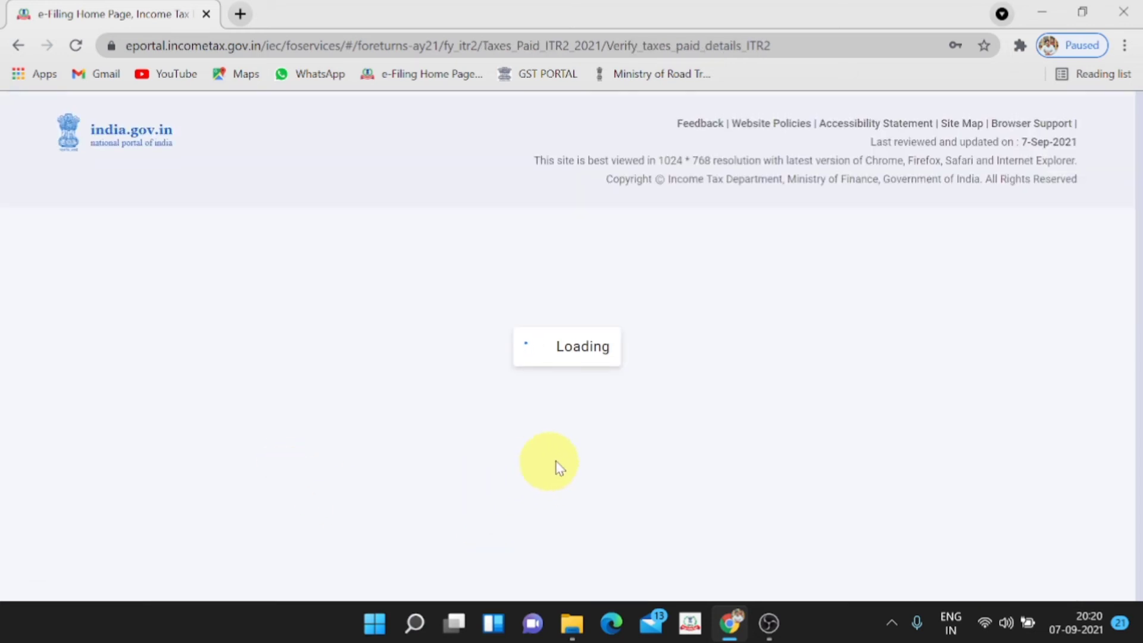
scroll(605, 468, "down", 5)
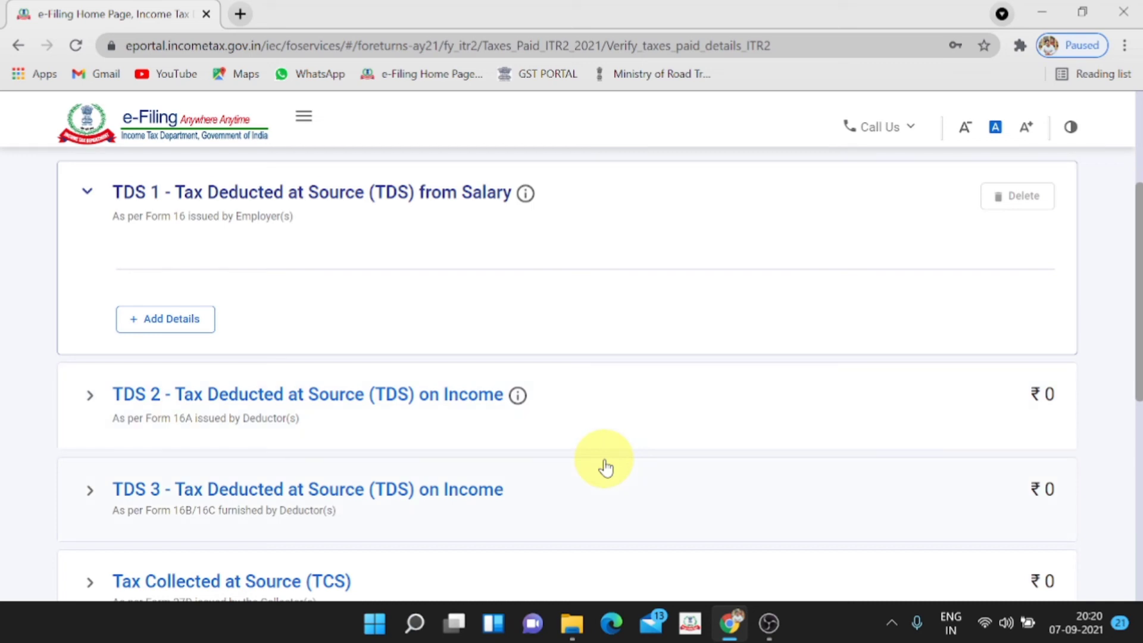
scroll(604, 465, "up", 3)
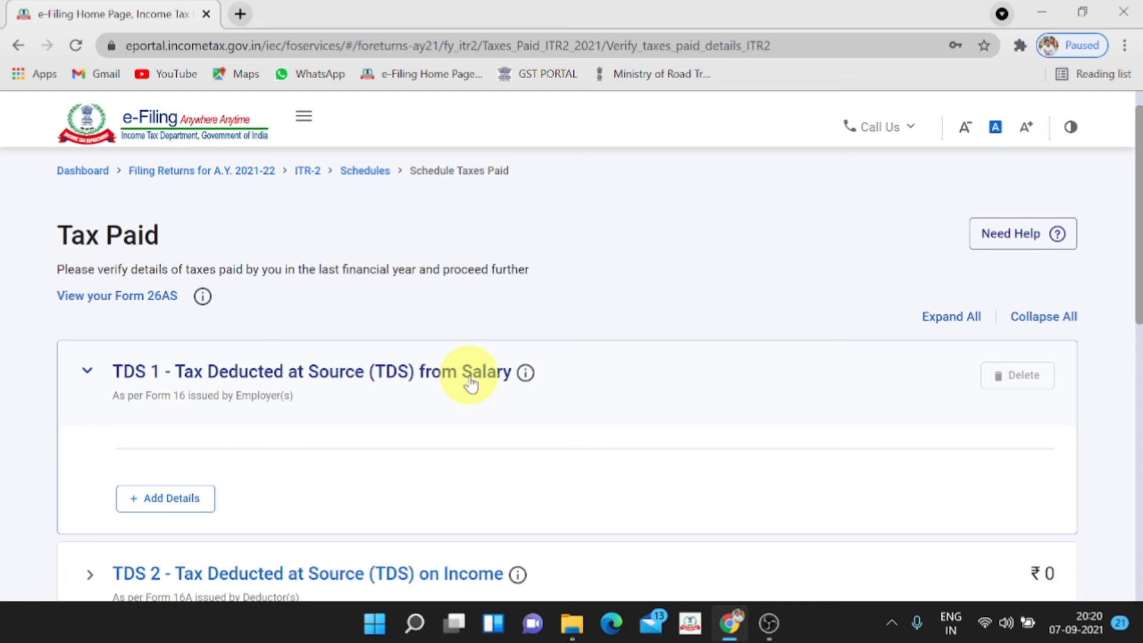
scroll(471, 384, "down", 3)
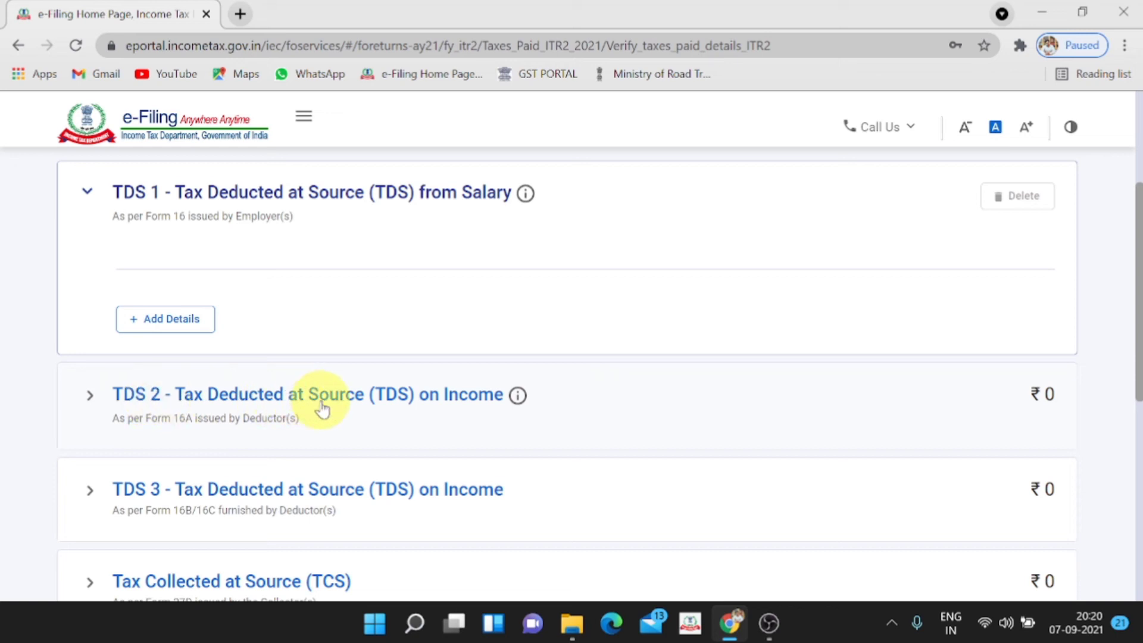
scroll(322, 410, "up", 2)
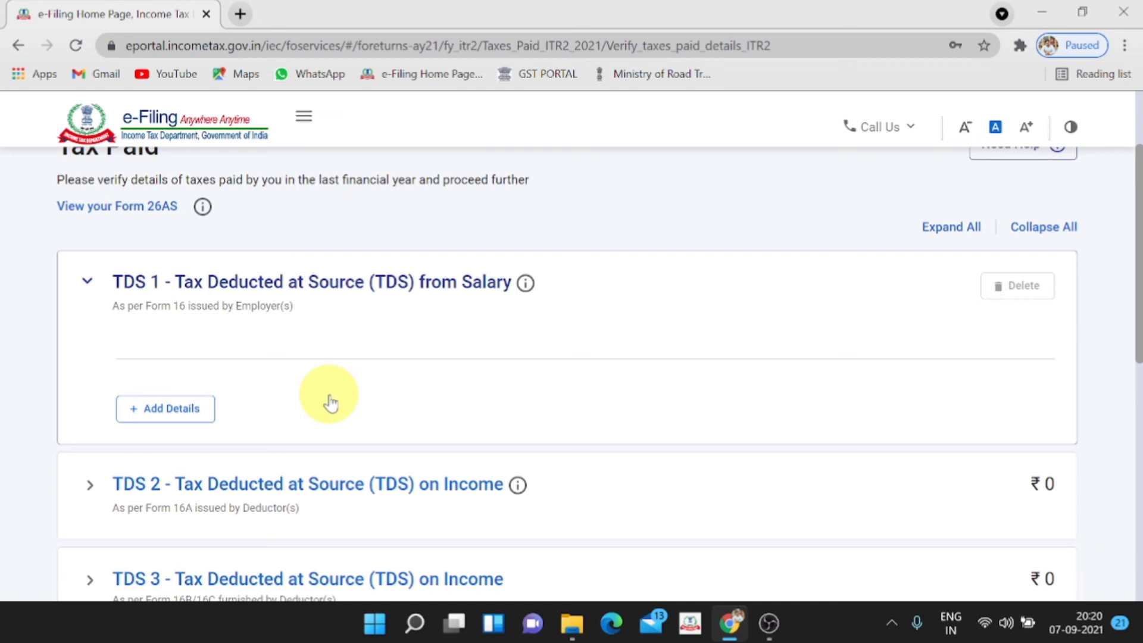
scroll(331, 403, "down", 7)
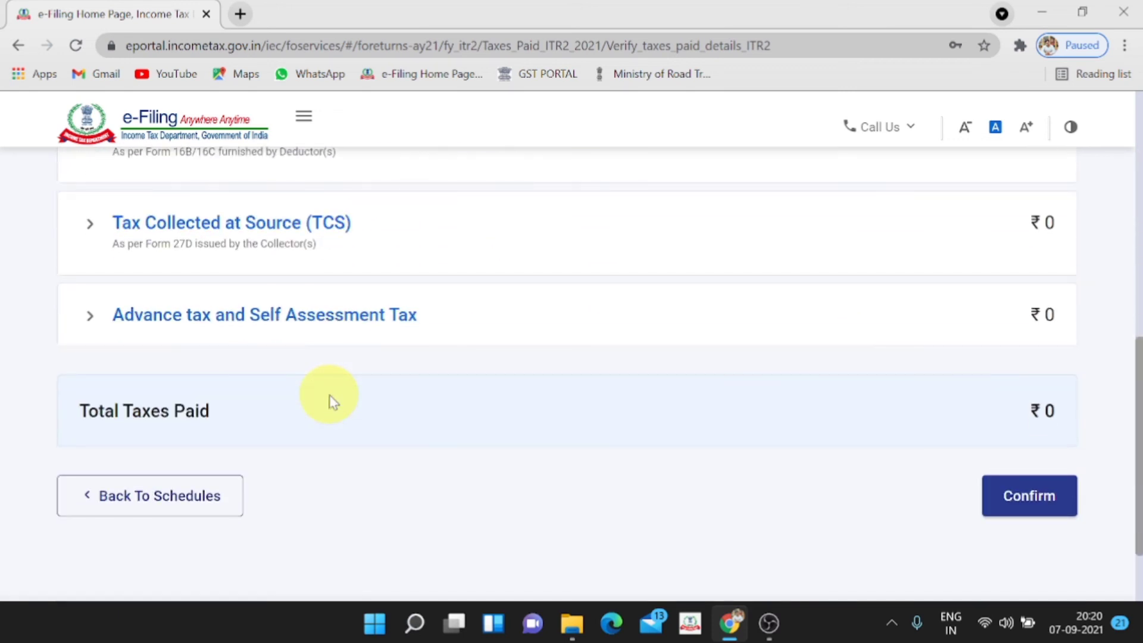
left_click(1029, 500)
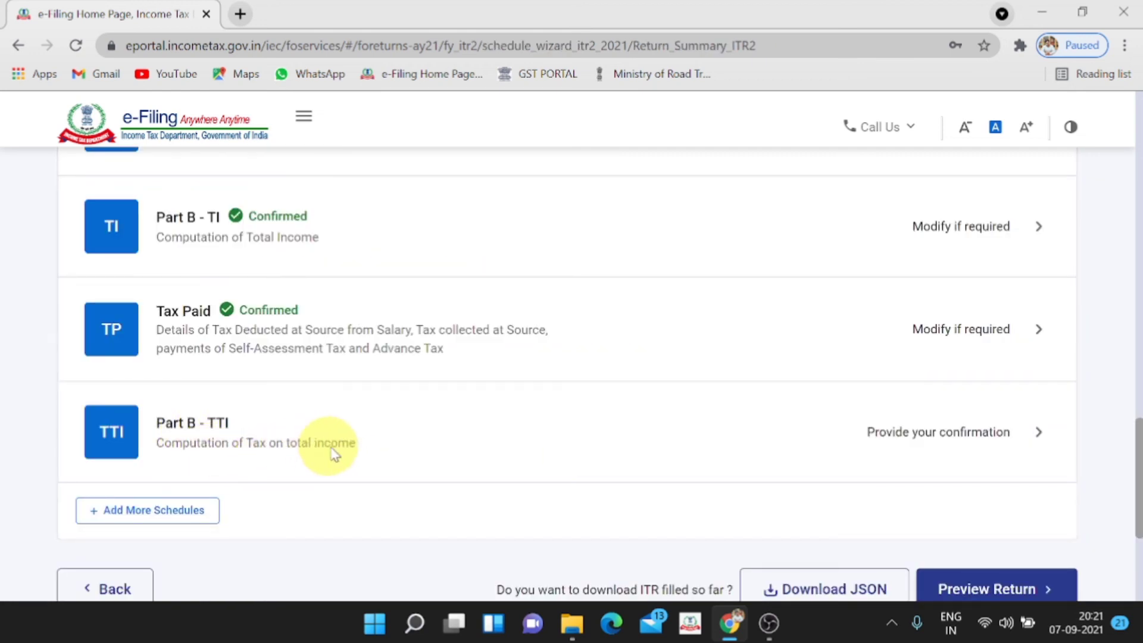
In Part B - TTI, answer No to the foreign assets question and go to Preview Return
left_click(1024, 435)
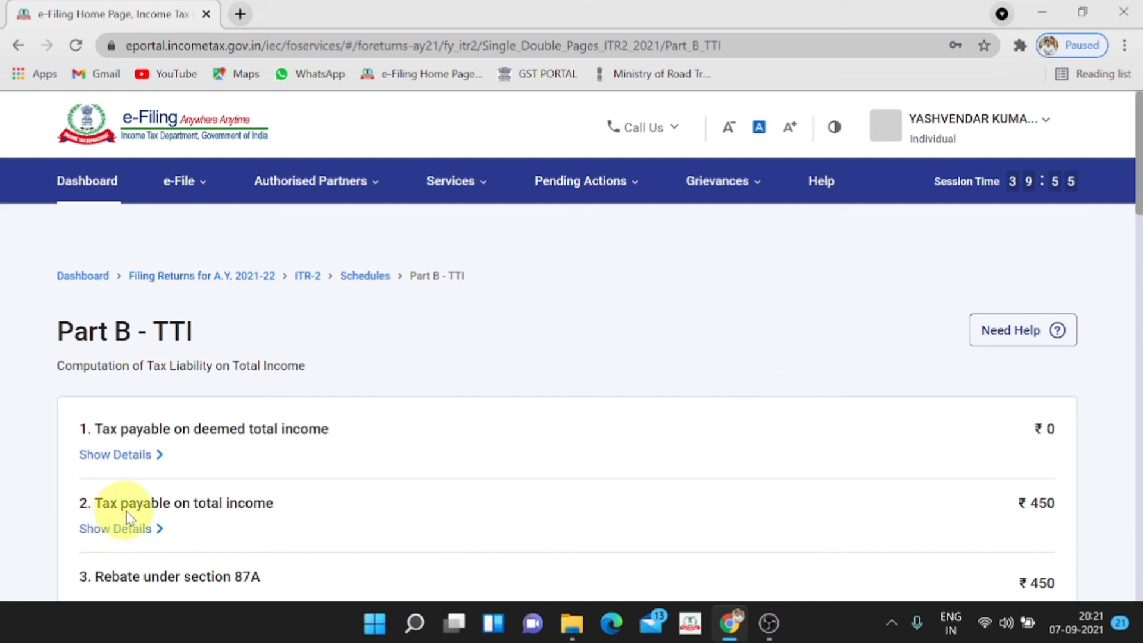
scroll(220, 517, "down", 2)
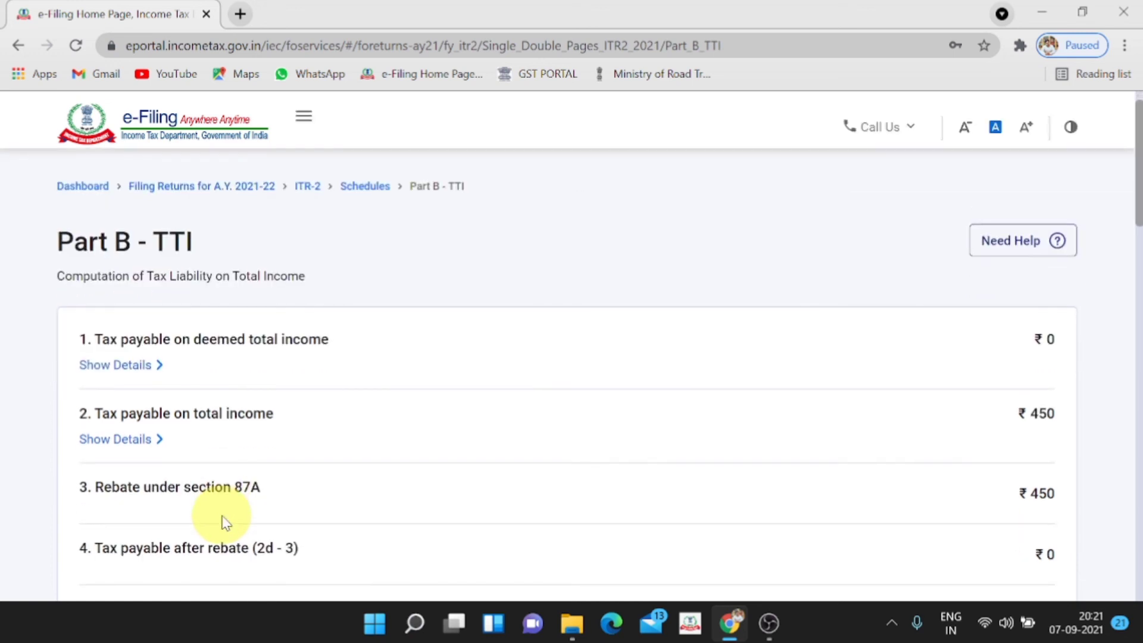
scroll(223, 522, "down", 2)
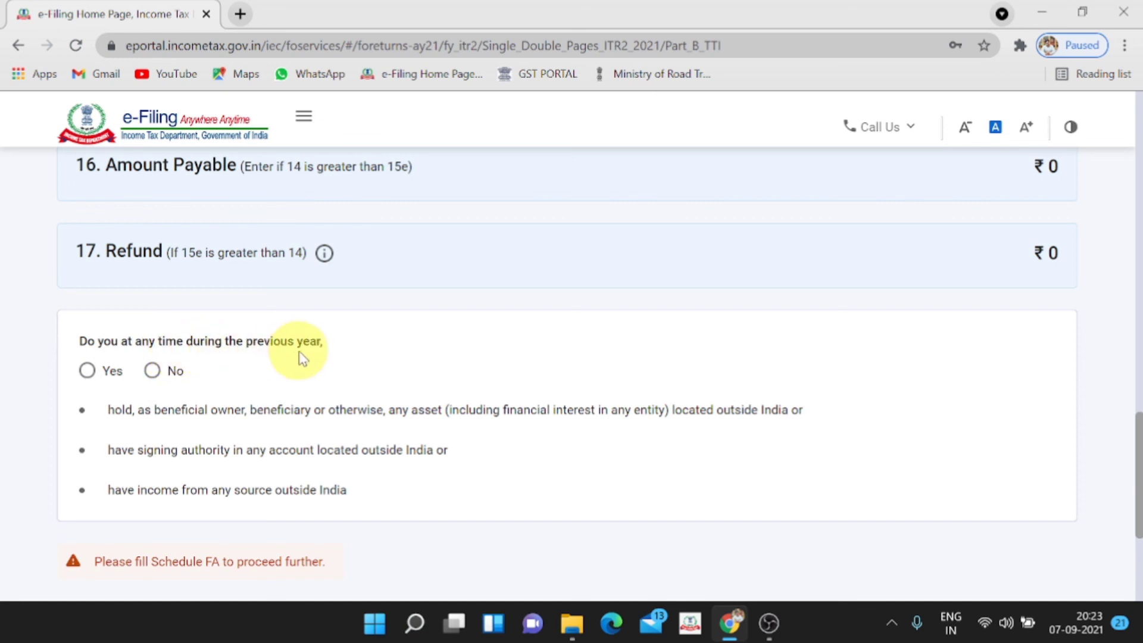
left_click(153, 371)
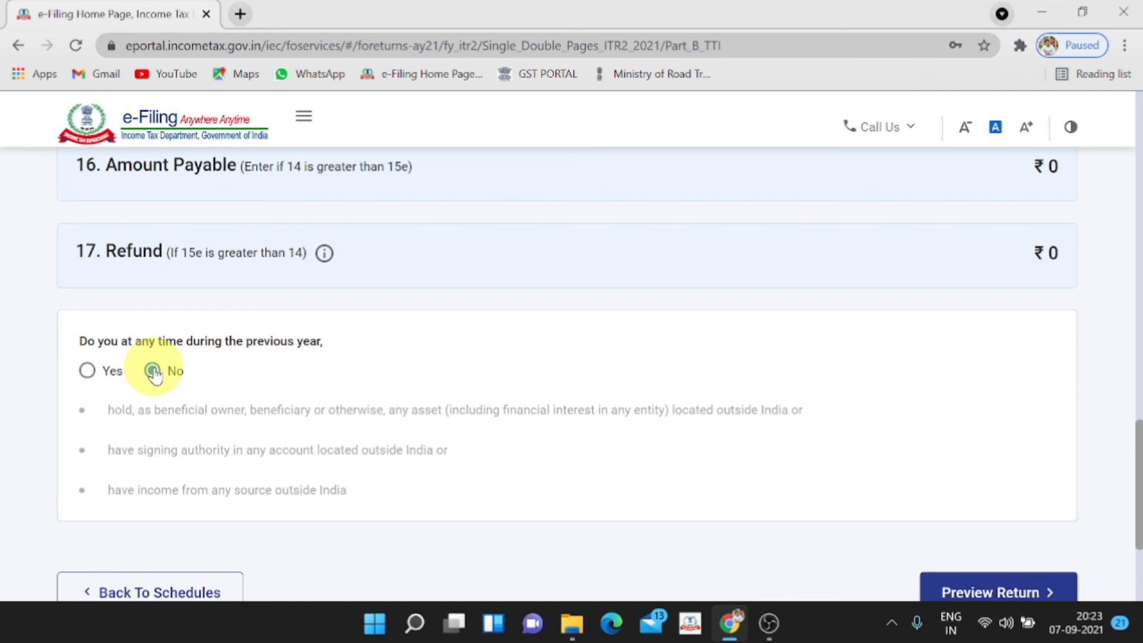
scroll(154, 374, "down", 3)
left_click(1006, 404)
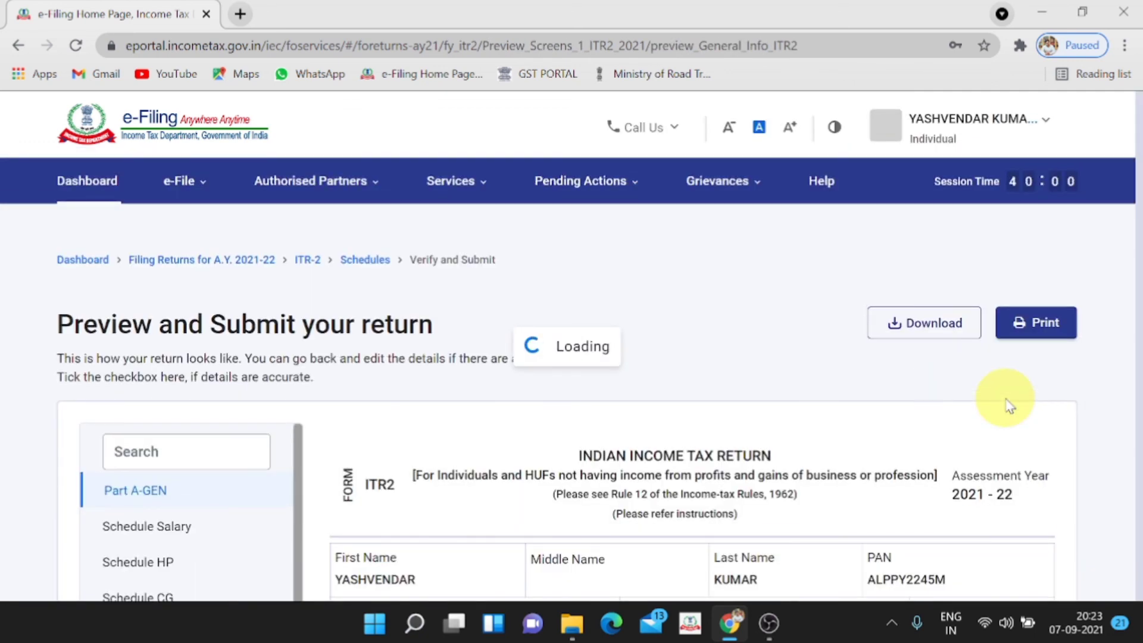
Scroll through the Part A-GEN section of the return preview
scroll(1006, 404, "down", 3)
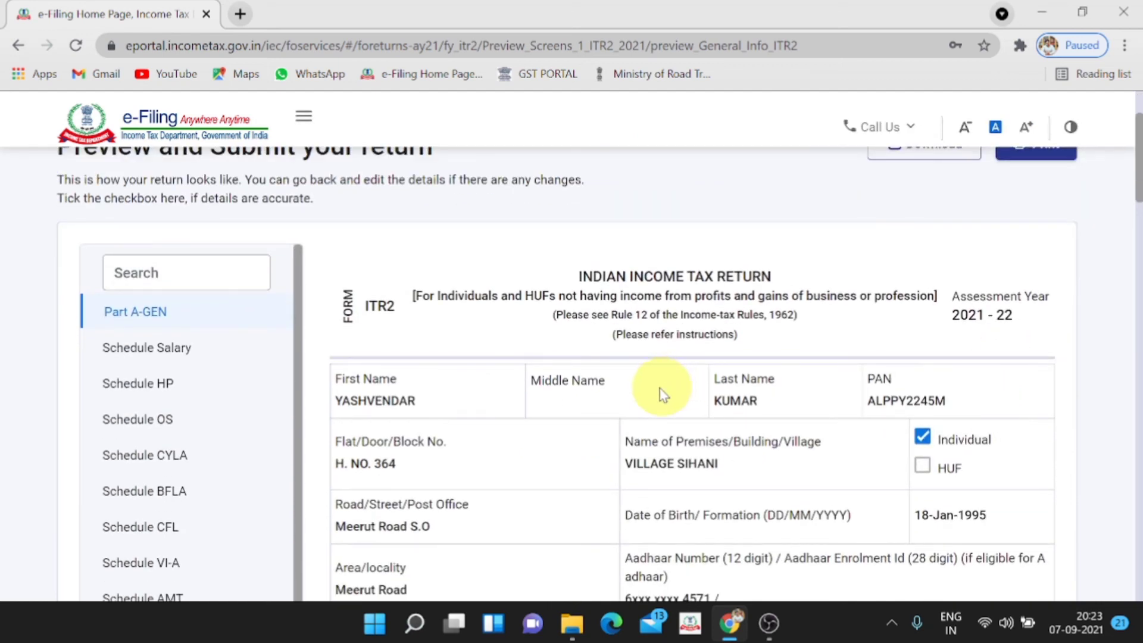
scroll(581, 425, "down", 2)
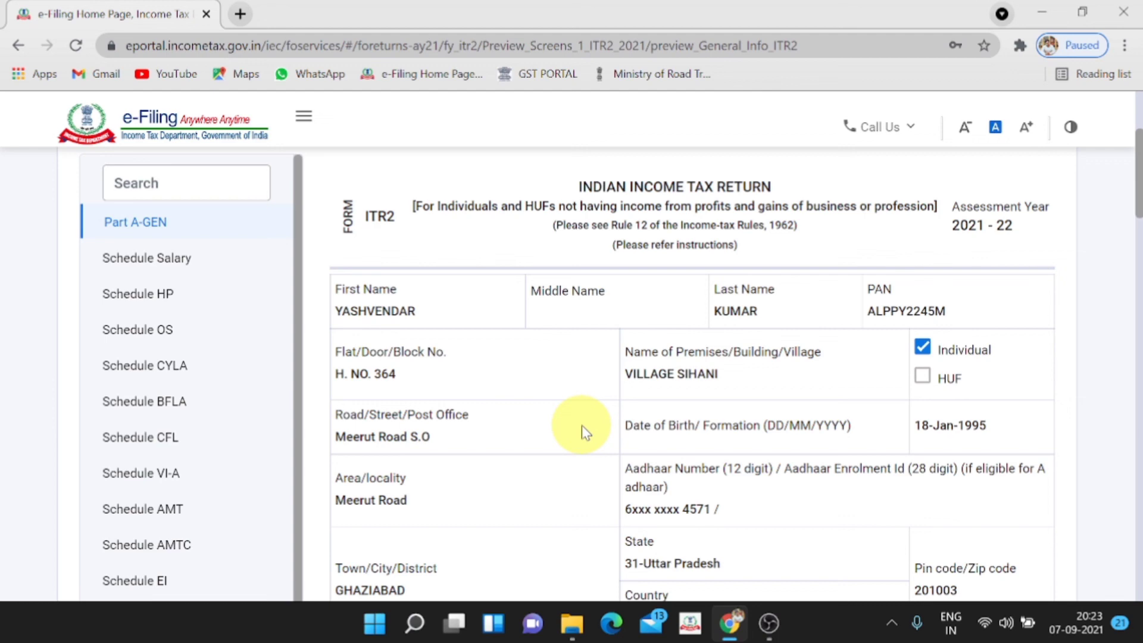
scroll(581, 425, "down", 8)
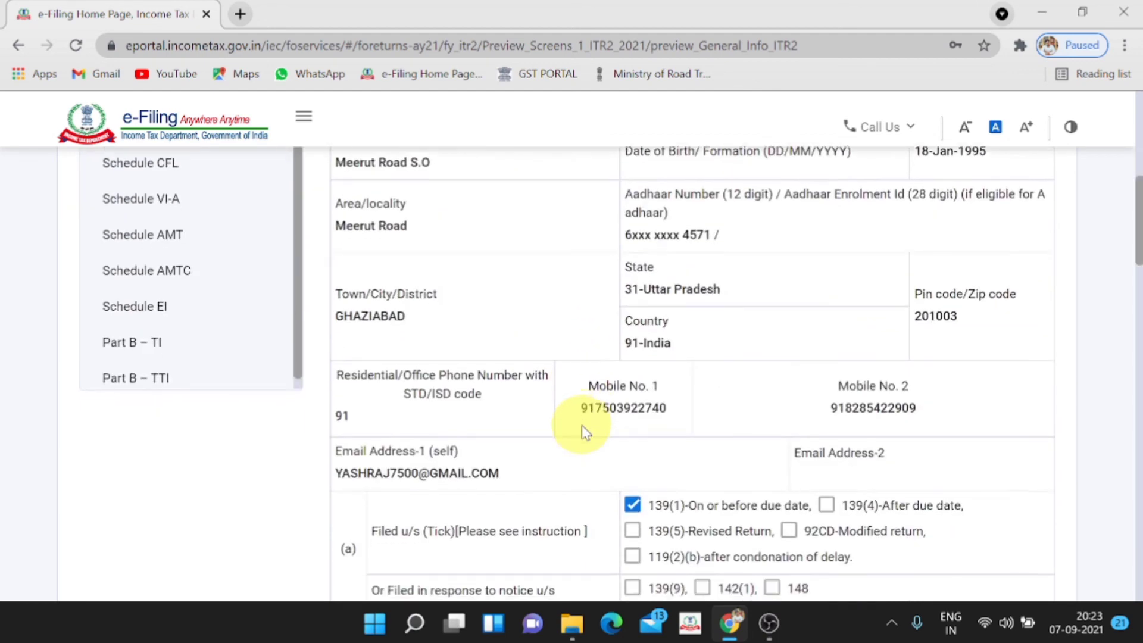
scroll(581, 425, "up", 10)
scroll(581, 423, "up", 4)
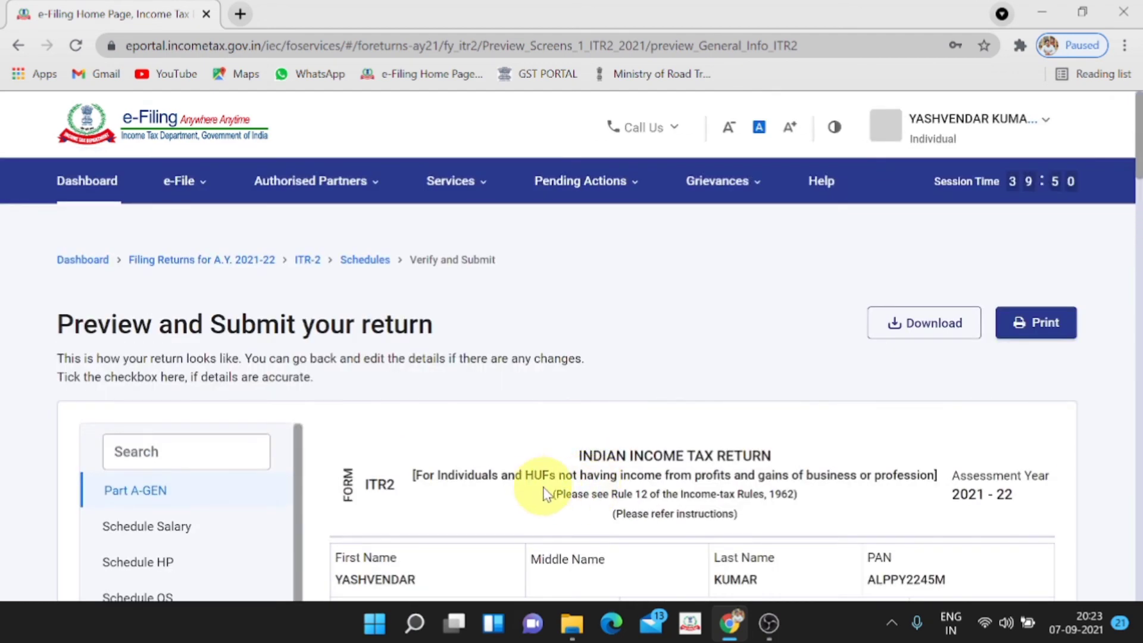
scroll(541, 479, "down", 3)
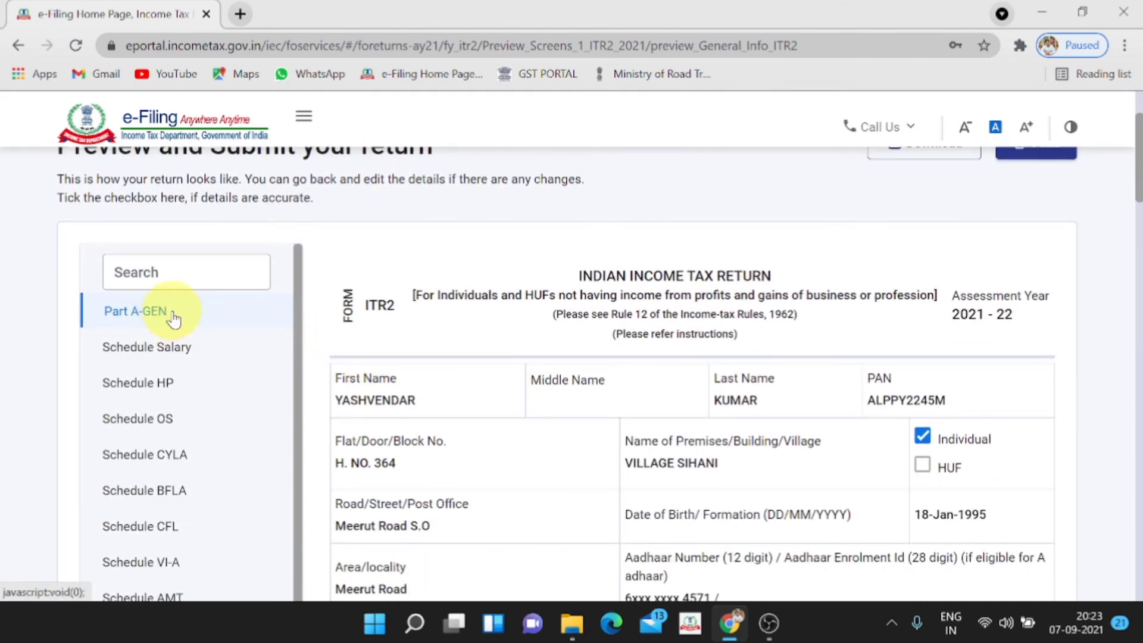
scroll(665, 458, "down", 4)
scroll(667, 464, "down", 7)
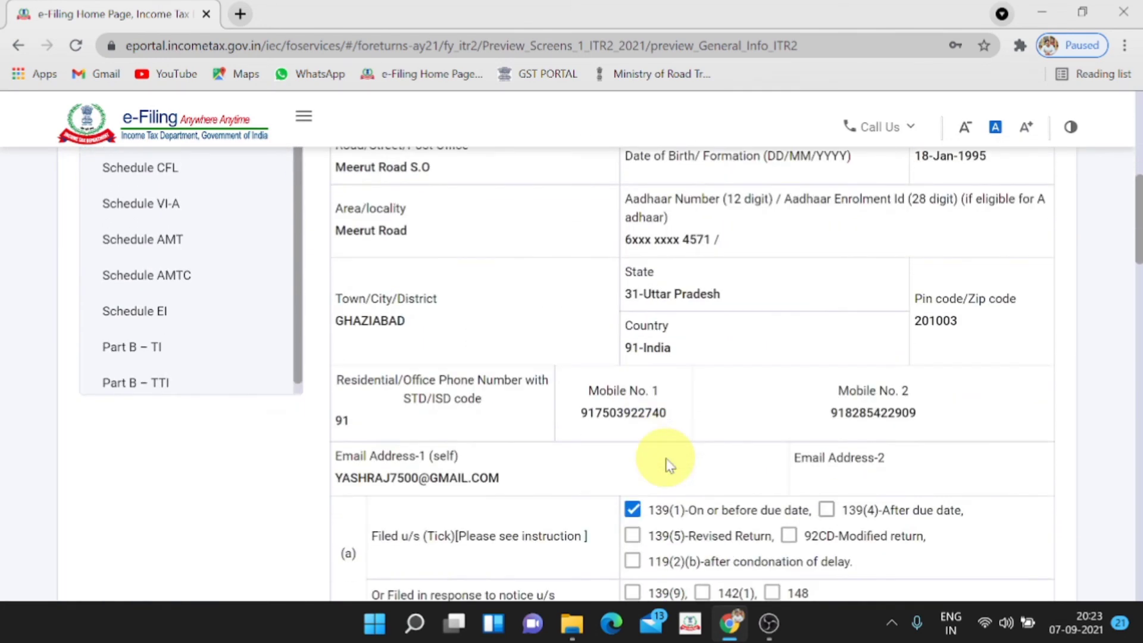
scroll(667, 464, "down", 12)
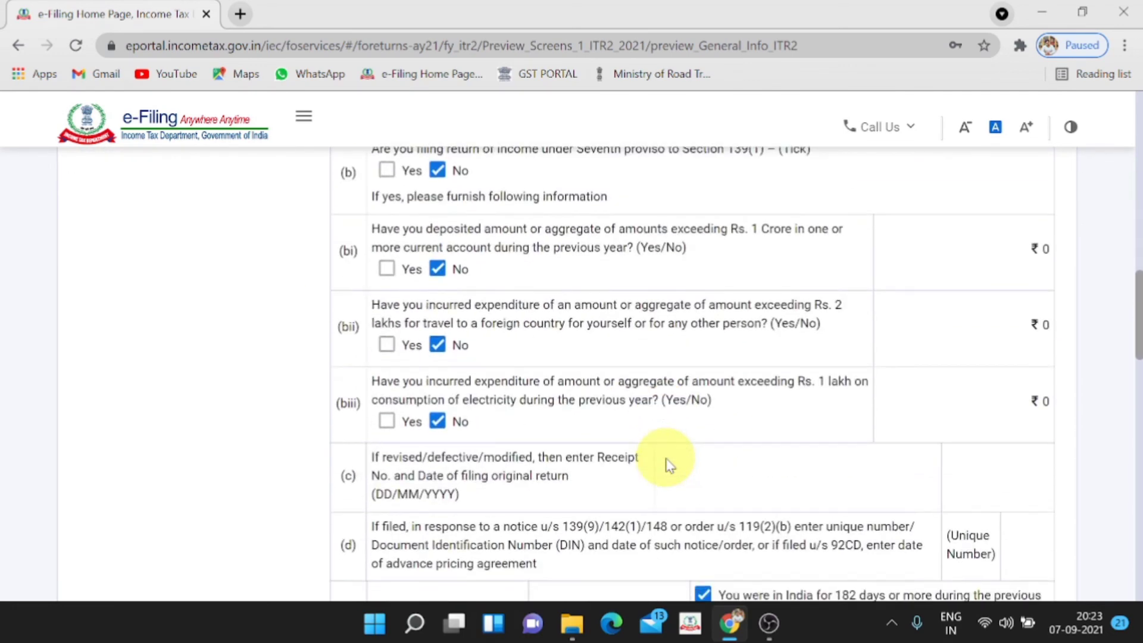
scroll(666, 465, "down", 4)
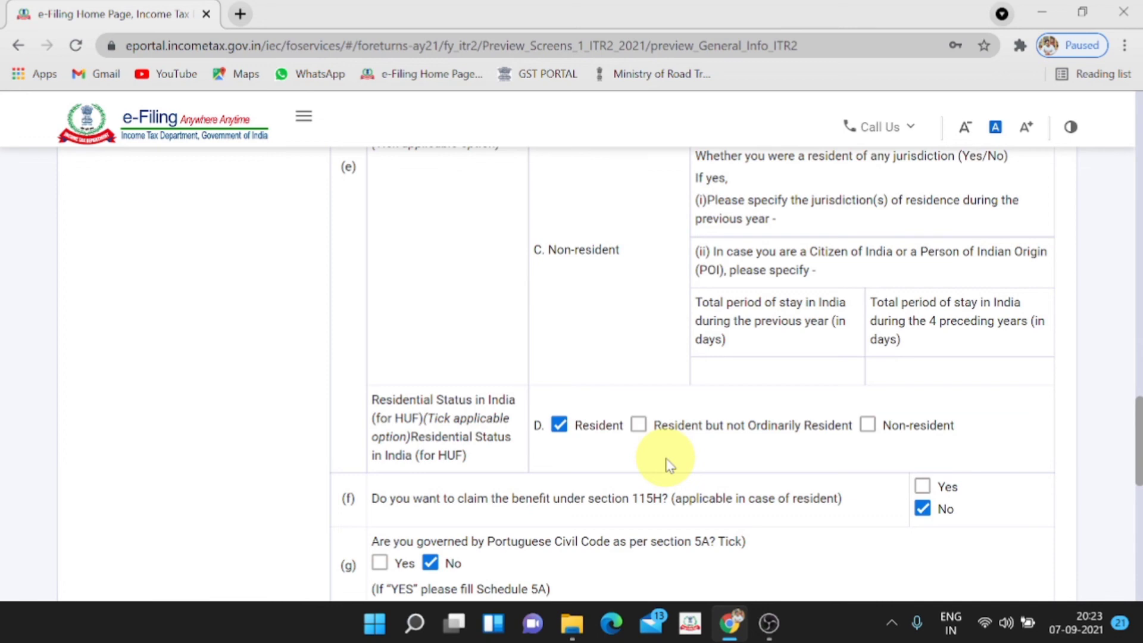
scroll(670, 464, "down", 3)
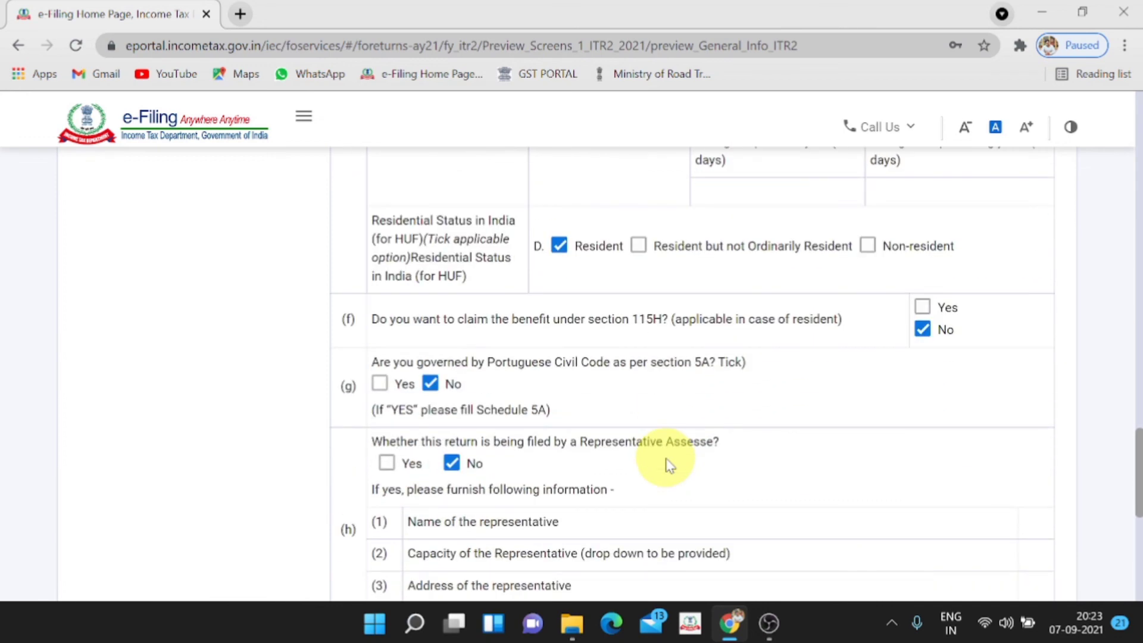
scroll(668, 466, "down", 6)
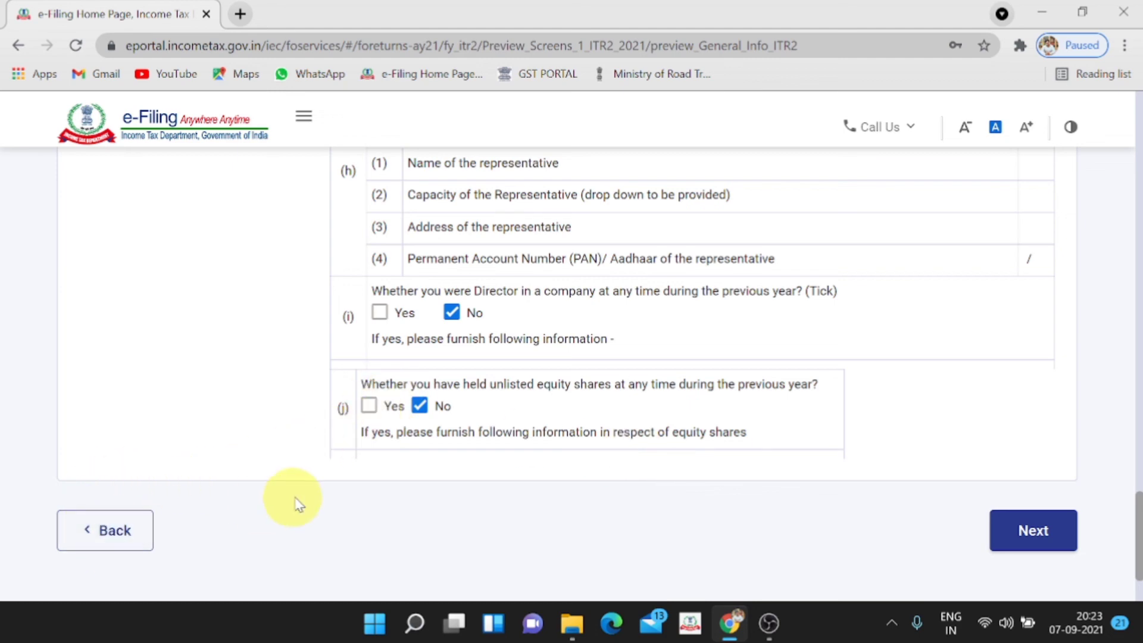
scroll(294, 500, "up", 15)
scroll(294, 503, "up", 10)
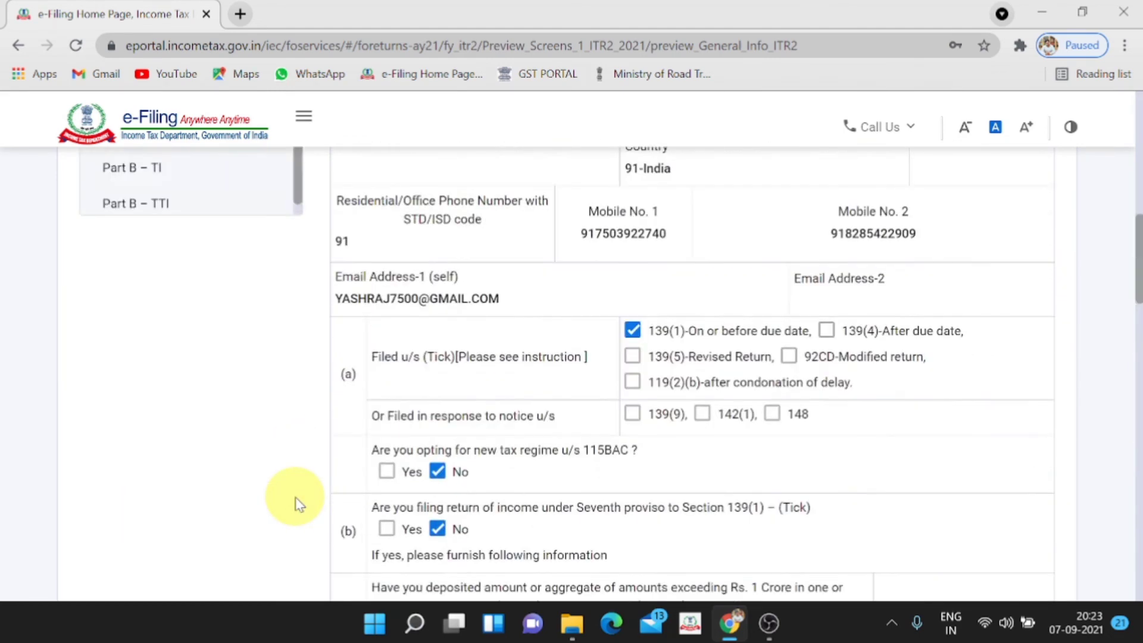
scroll(190, 318, "up", 3)
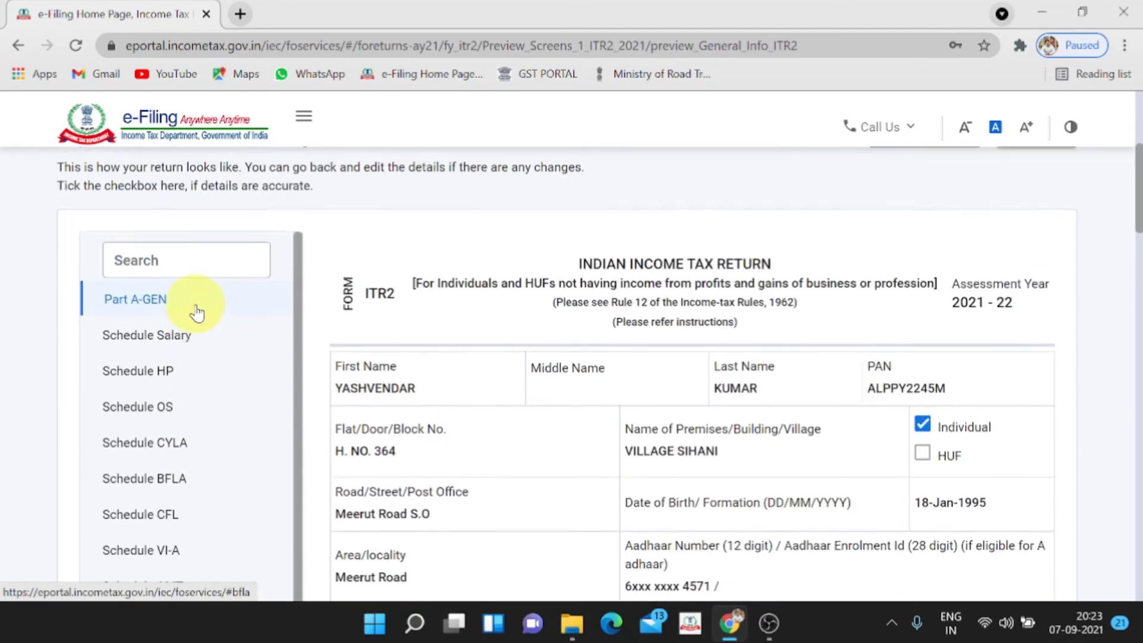
Jump to Schedule Salary and check the ₹2,00,000 chargeable under Salaries
left_click(167, 351)
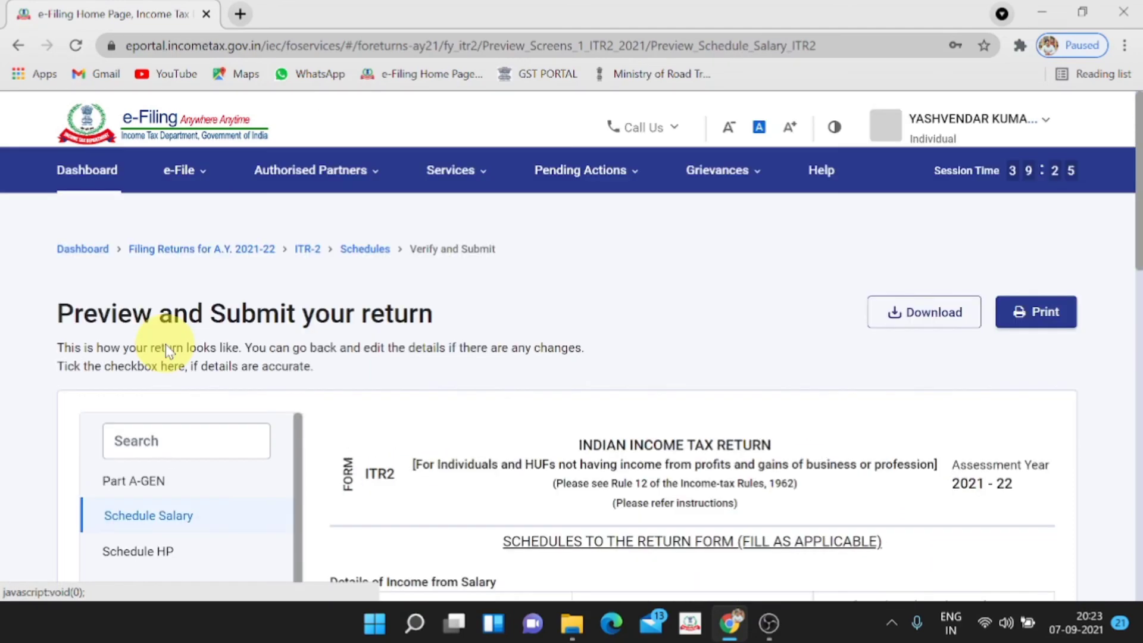
scroll(507, 449, "down", 15)
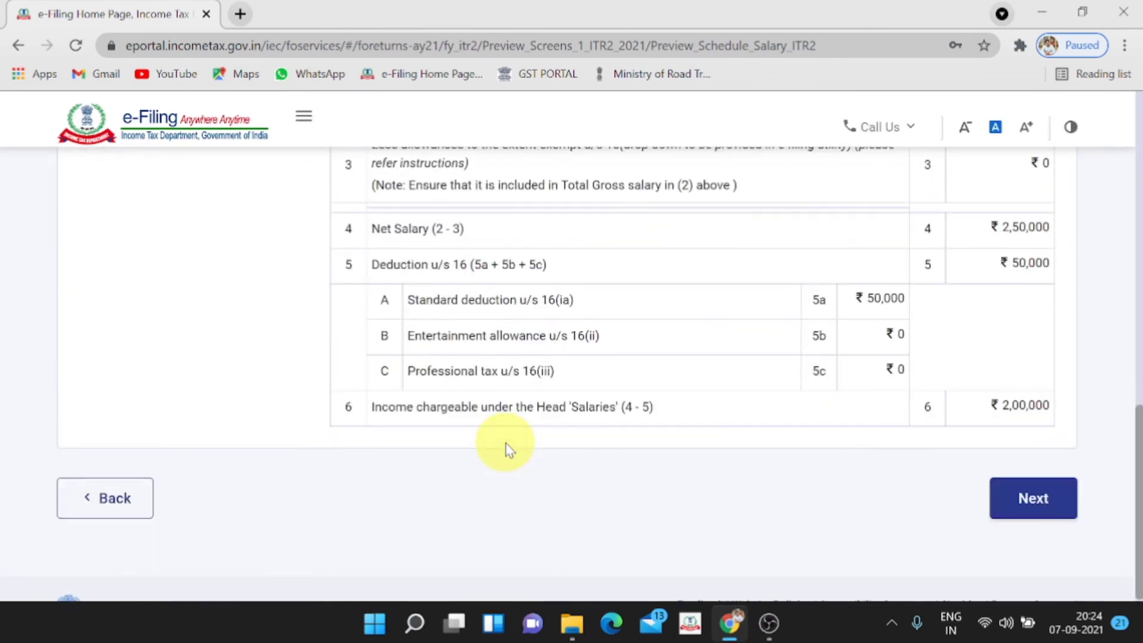
scroll(507, 450, "up", 15)
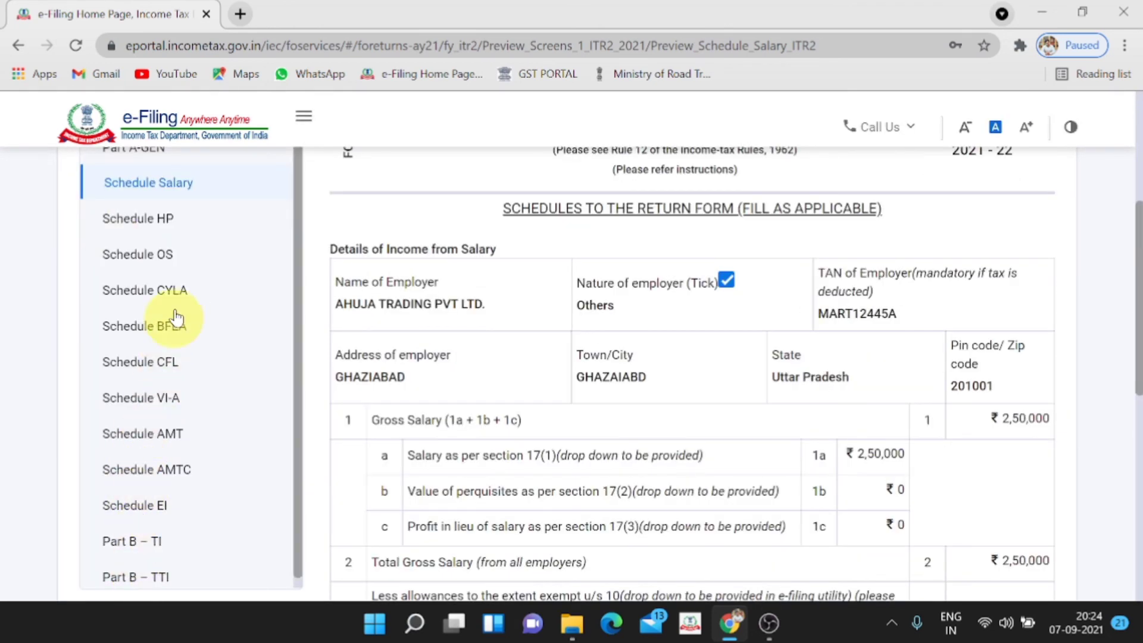
scroll(598, 470, "down", 5)
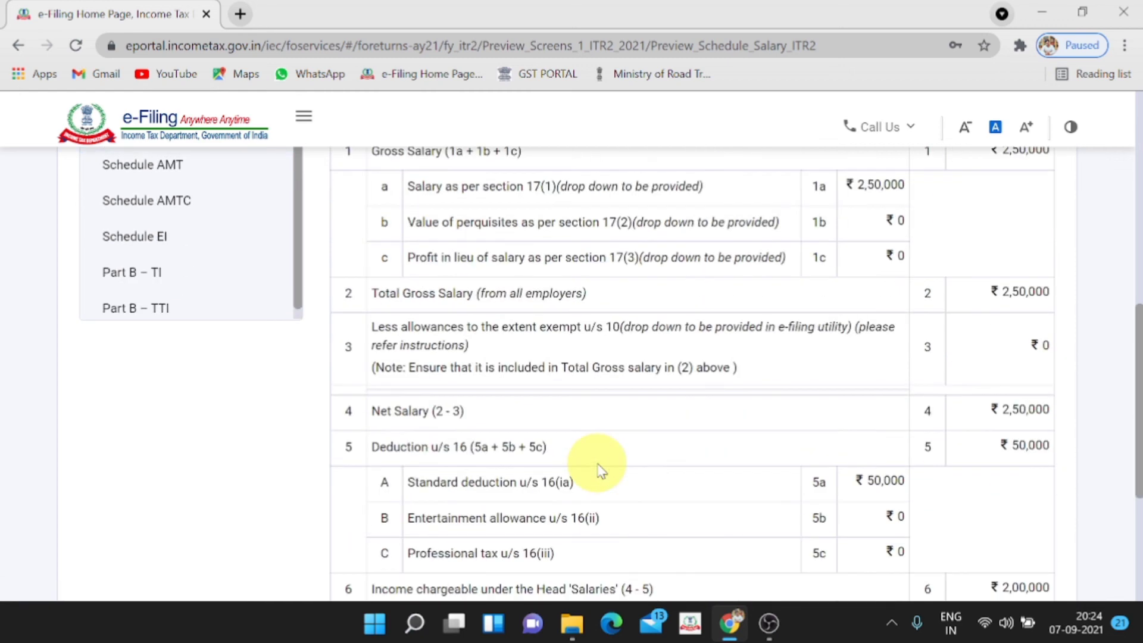
scroll(599, 471, "down", 5)
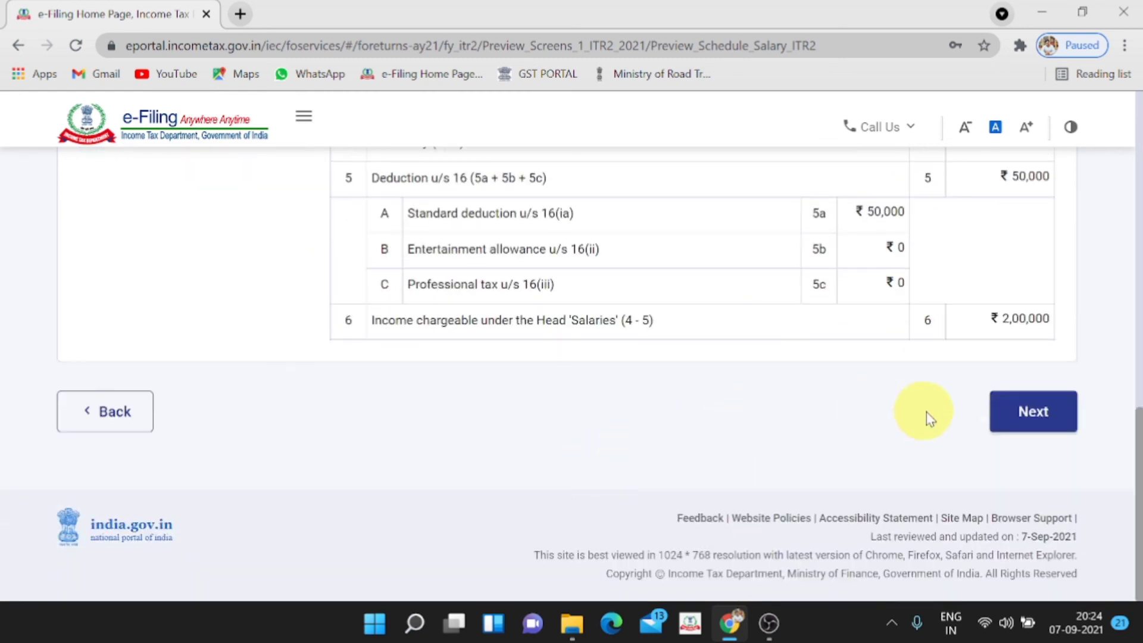
Move past the preview, tick the correctness declaration, and proceed to validation
left_click(1034, 411)
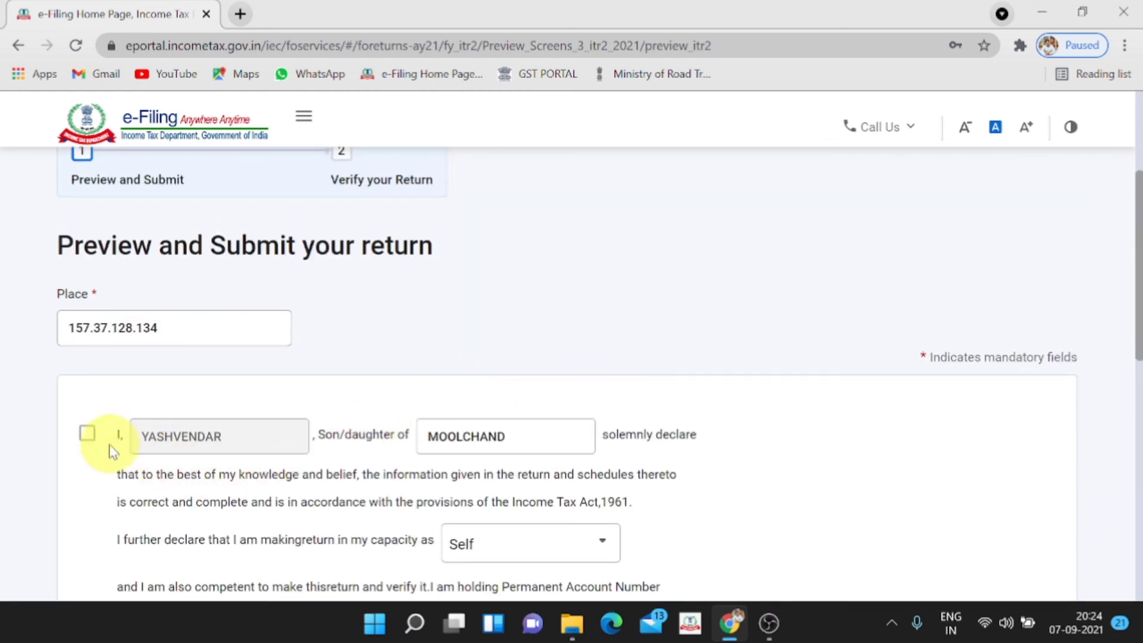
left_click(88, 435)
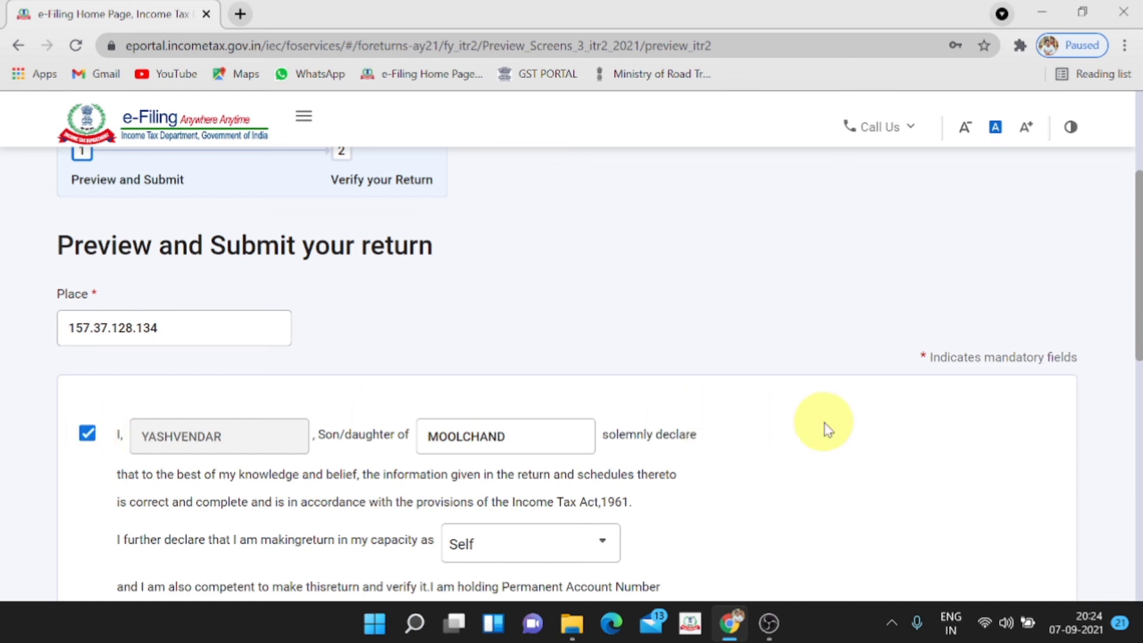
scroll(824, 424, "down", 5)
scroll(823, 423, "down", 5)
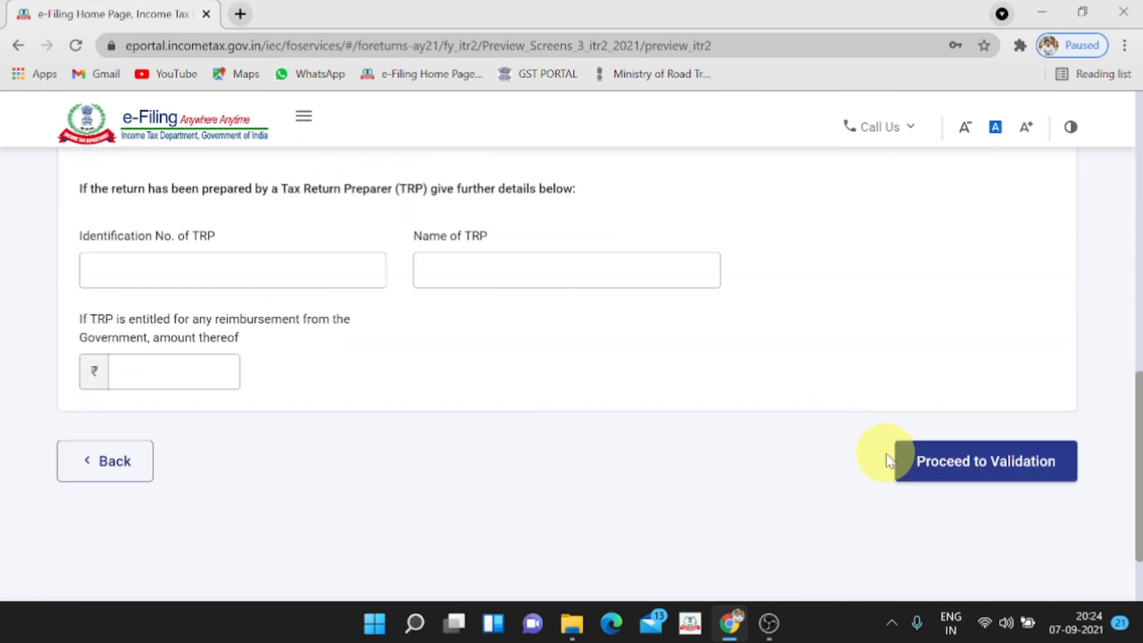
left_click(970, 476)
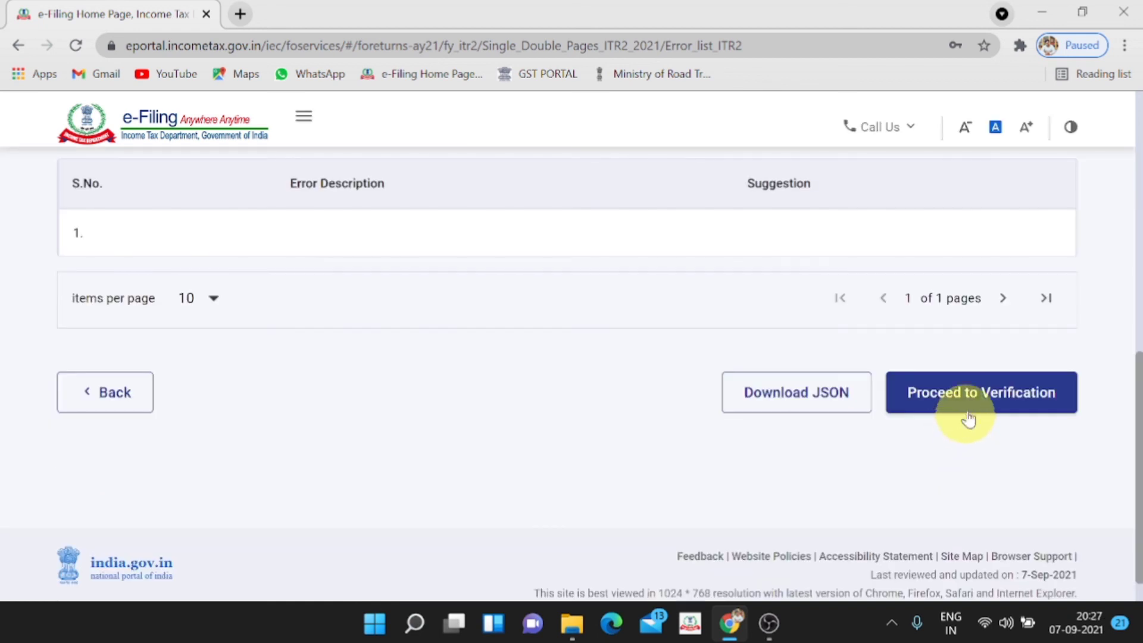